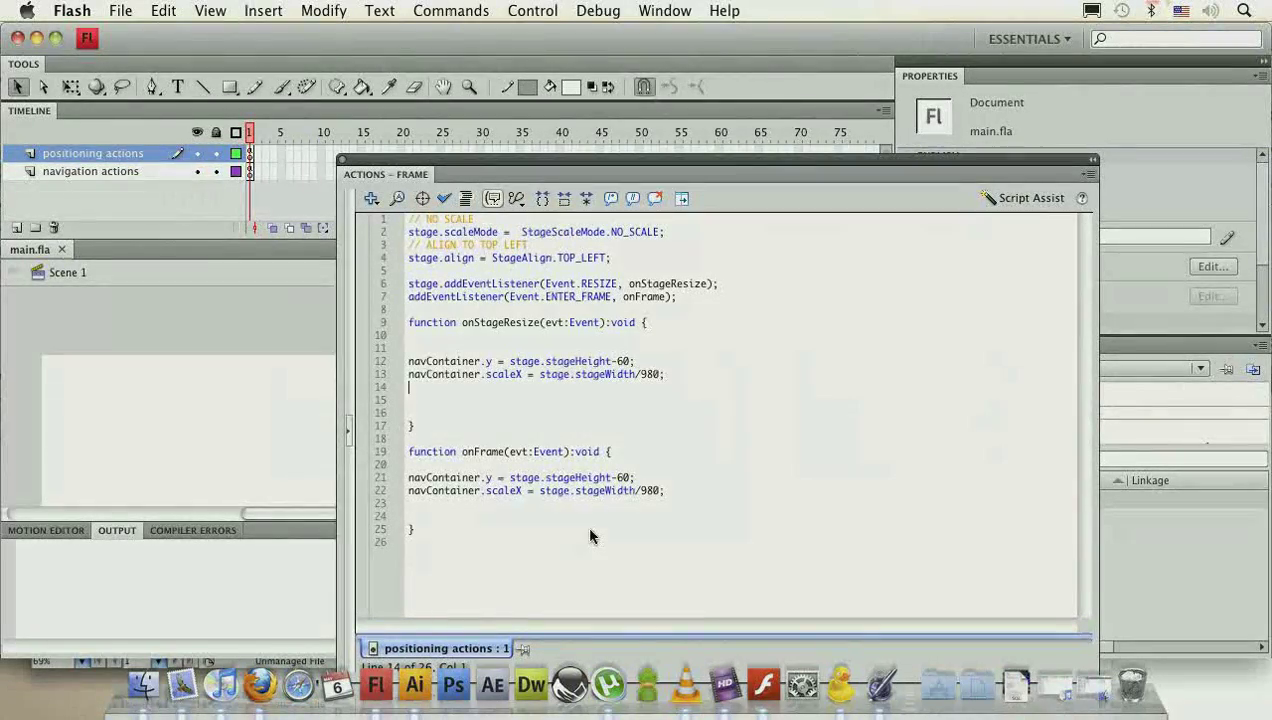
- Inspect the full-width header rectangle in the Illustrator design, then return to Flash
click(415, 685)
click(438, 263)
click(391, 158)
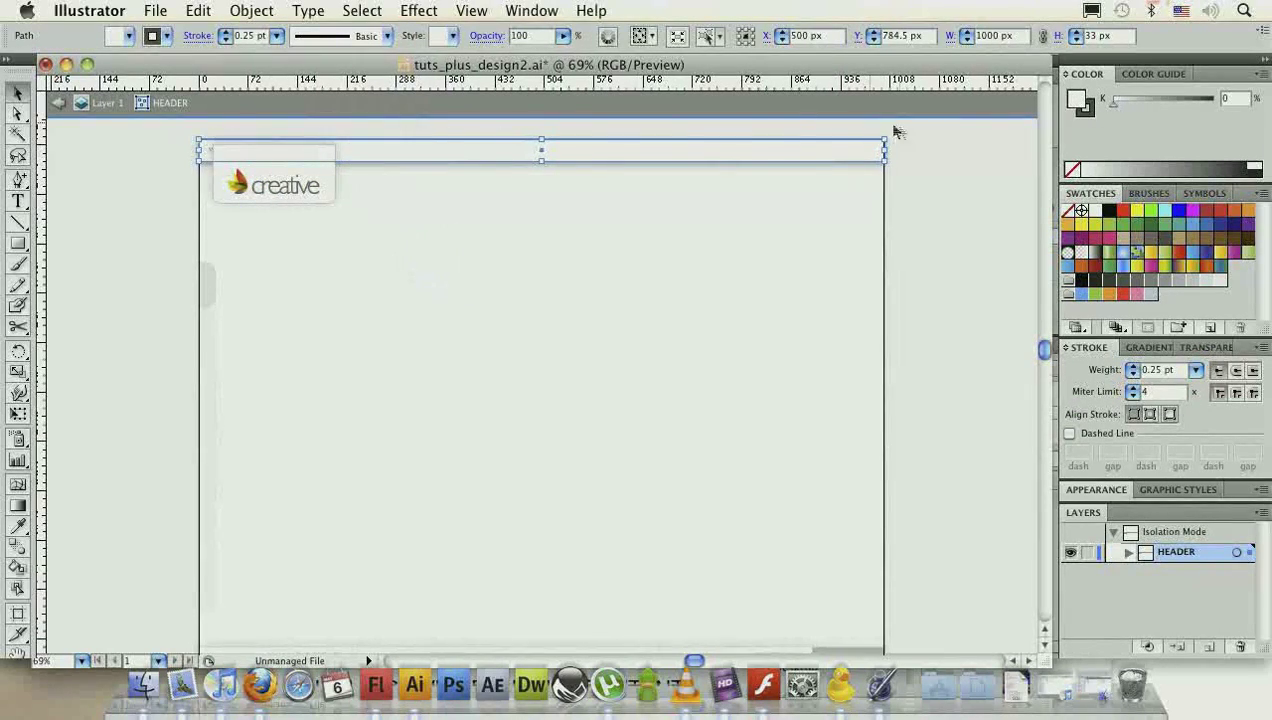
click(817, 251)
click(376, 685)
- Collapse the frame code and drag the header symbol across the top of the stage
double_click(915, 174)
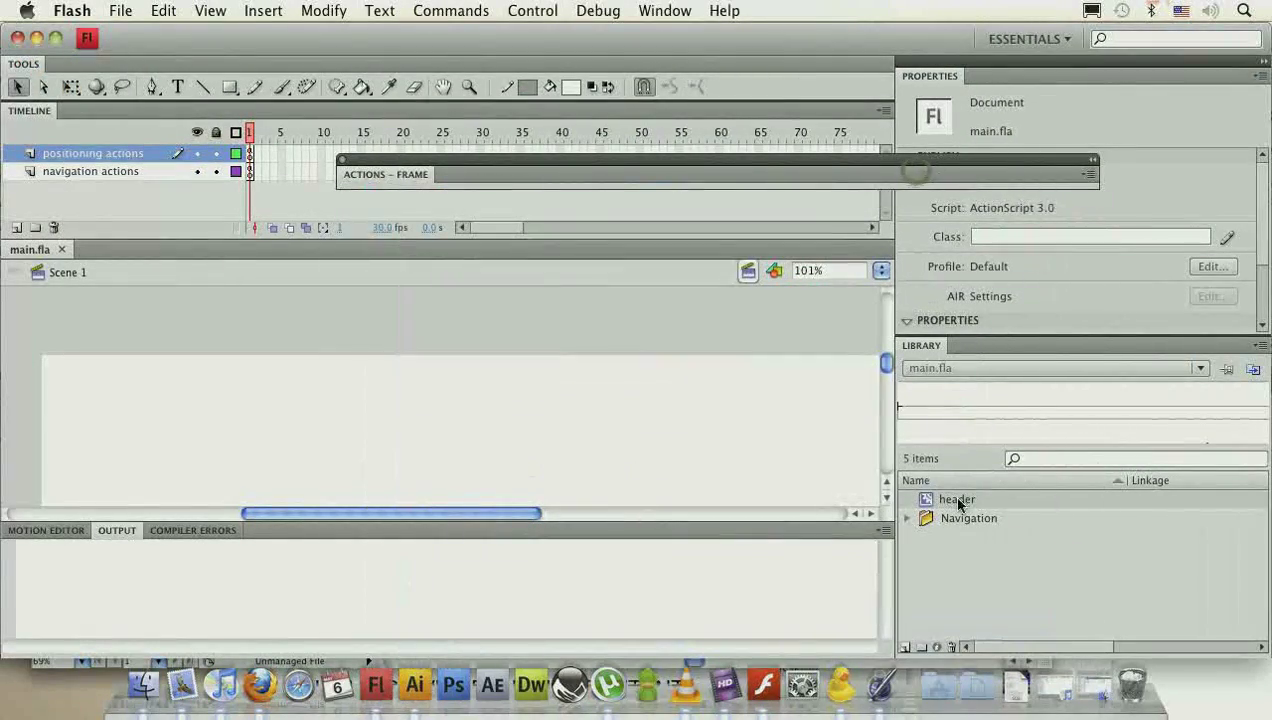
drag(958, 503, 590, 398)
key(Escape)
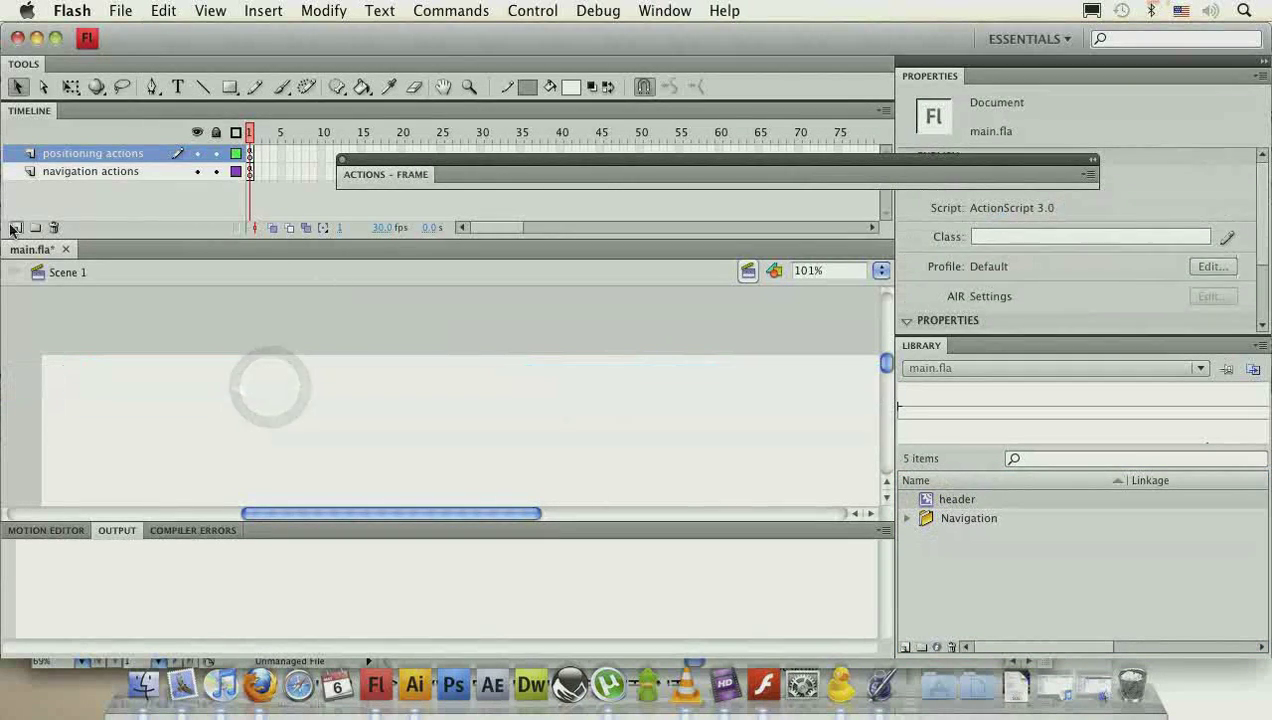
- Add a new layer named header below the navigation actions layer
click(14, 228)
drag(52, 157, 50, 190)
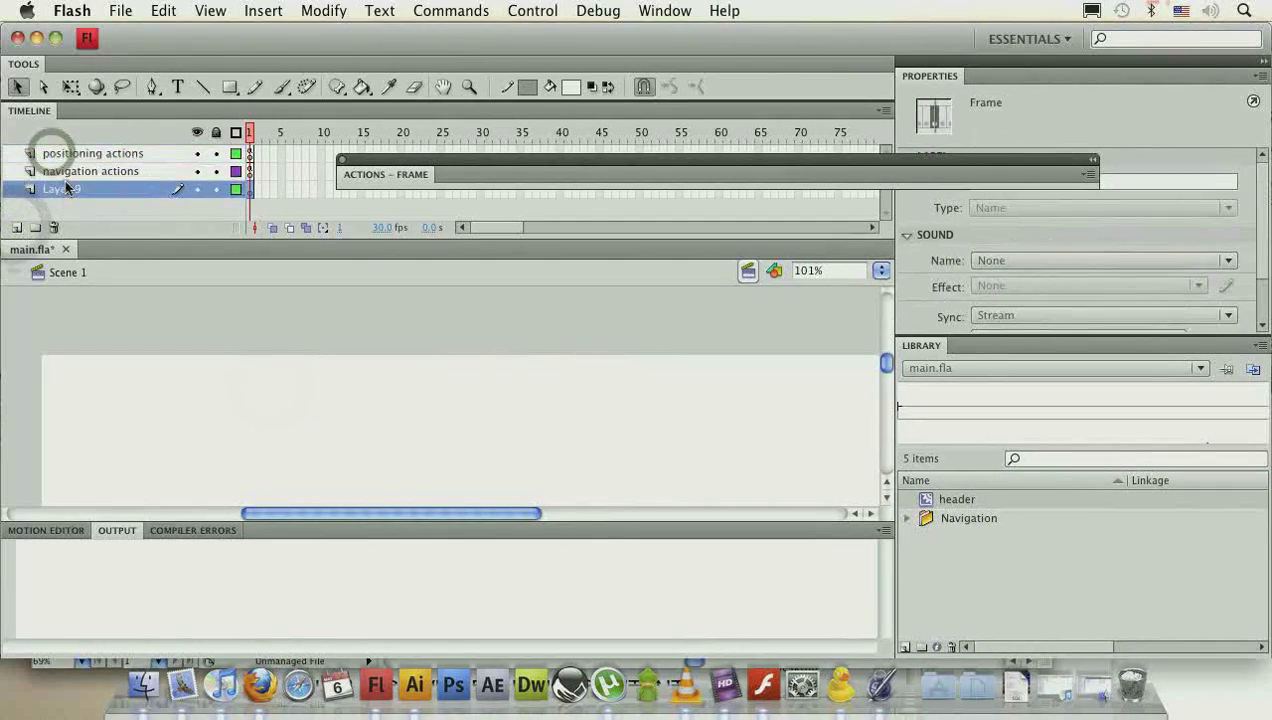
double_click(62, 190)
text(header)
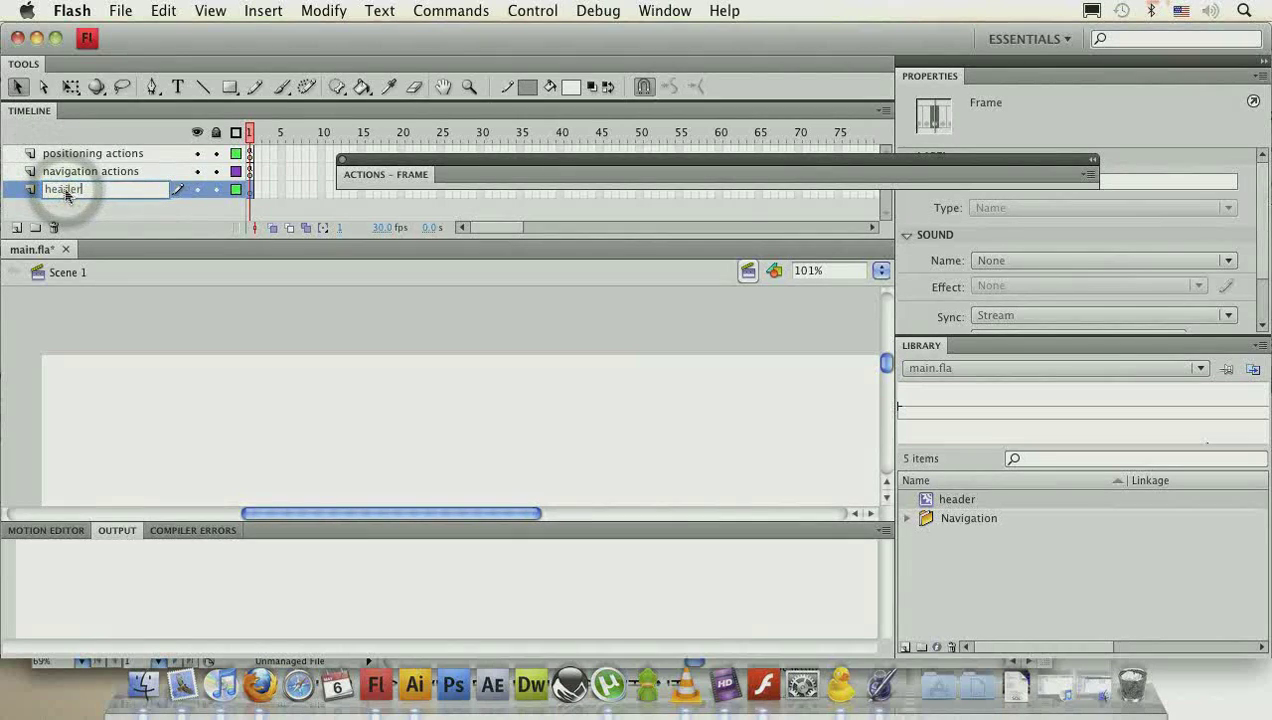
click(90, 217)
- Nudge the header strip up and left to X -3, Y -1 across the stage top
click(223, 404)
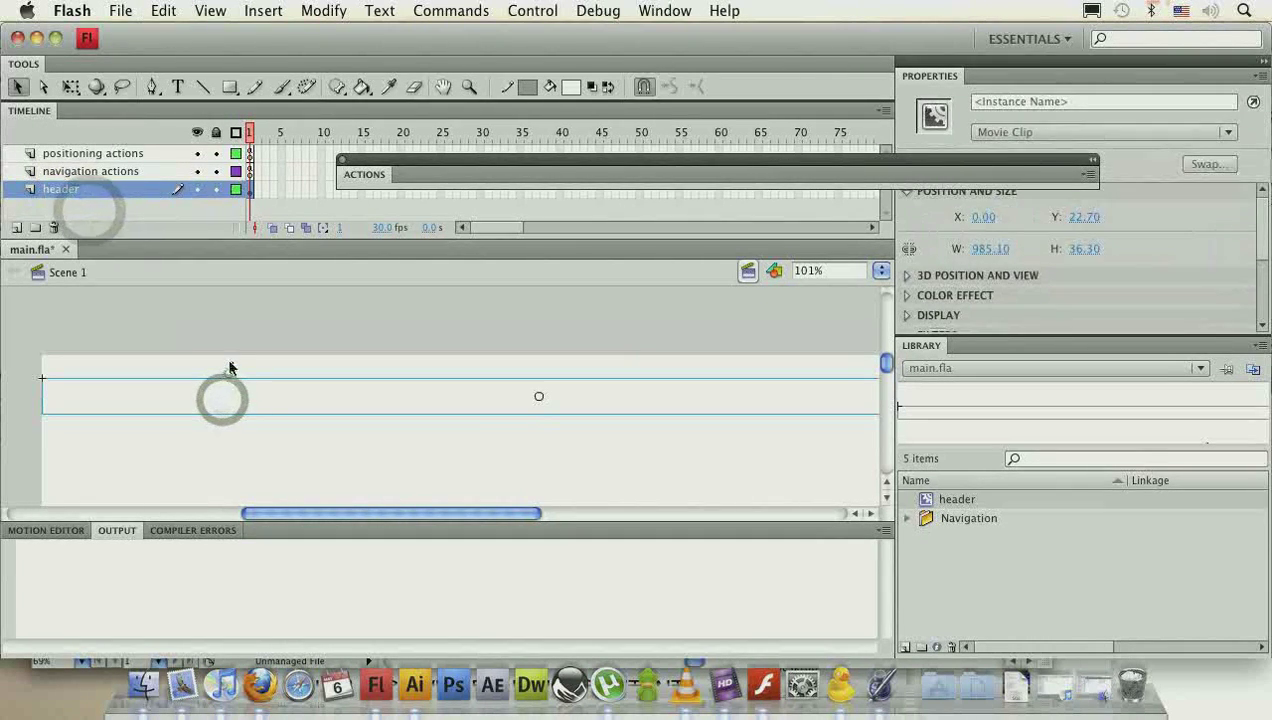
click(228, 367)
click(227, 376)
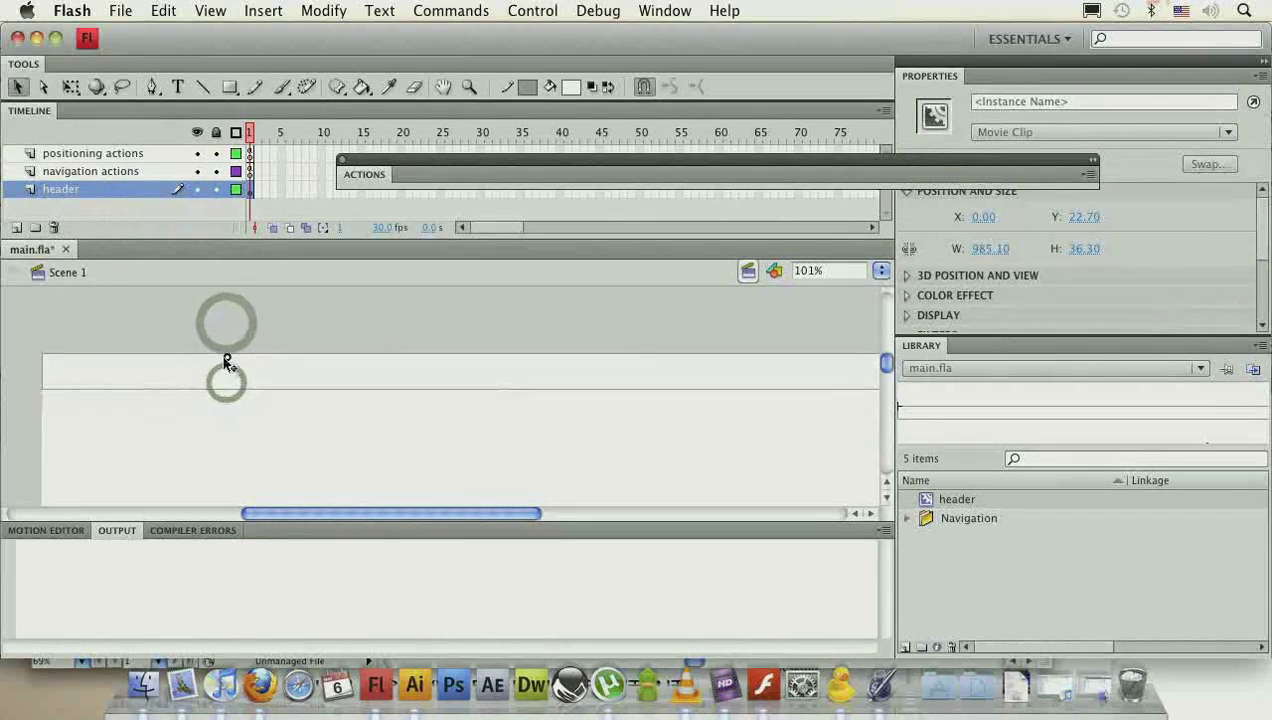
key(Up)
key(Up)
key(Up)
key(Up)
key(Left)
click(41, 404)
drag(275, 514, 417, 514)
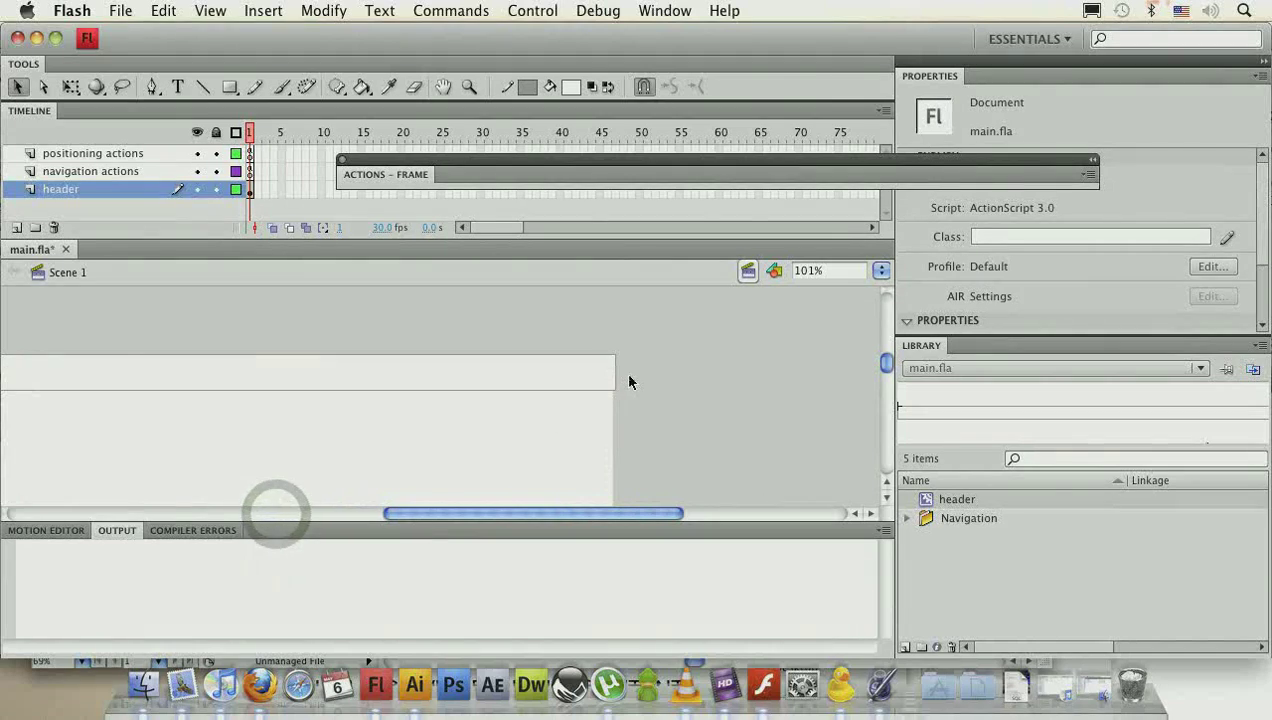
drag(607, 517, 574, 517)
click(110, 374)
click(566, 486)
click(555, 401)
click(406, 397)
click(574, 364)
- Give the header movie clip the instance name header
click(1067, 101)
text(header)
click(752, 342)
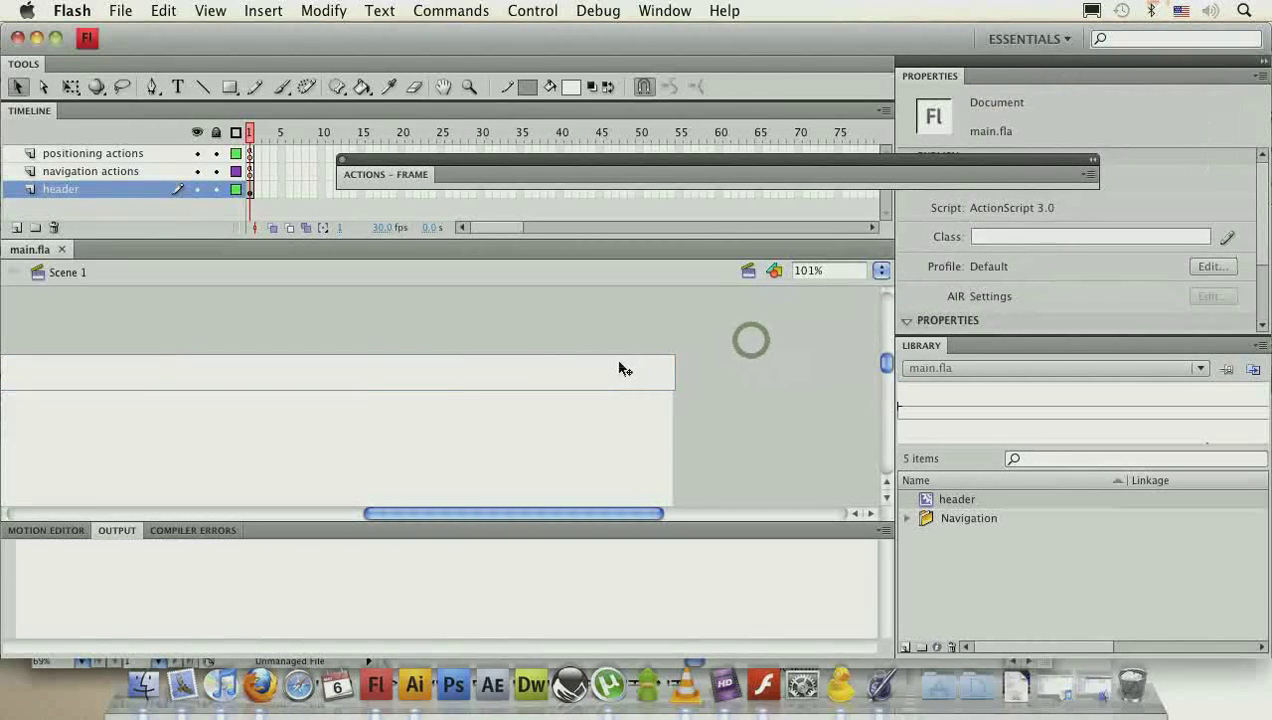
click(619, 369)
drag(562, 513, 435, 515)
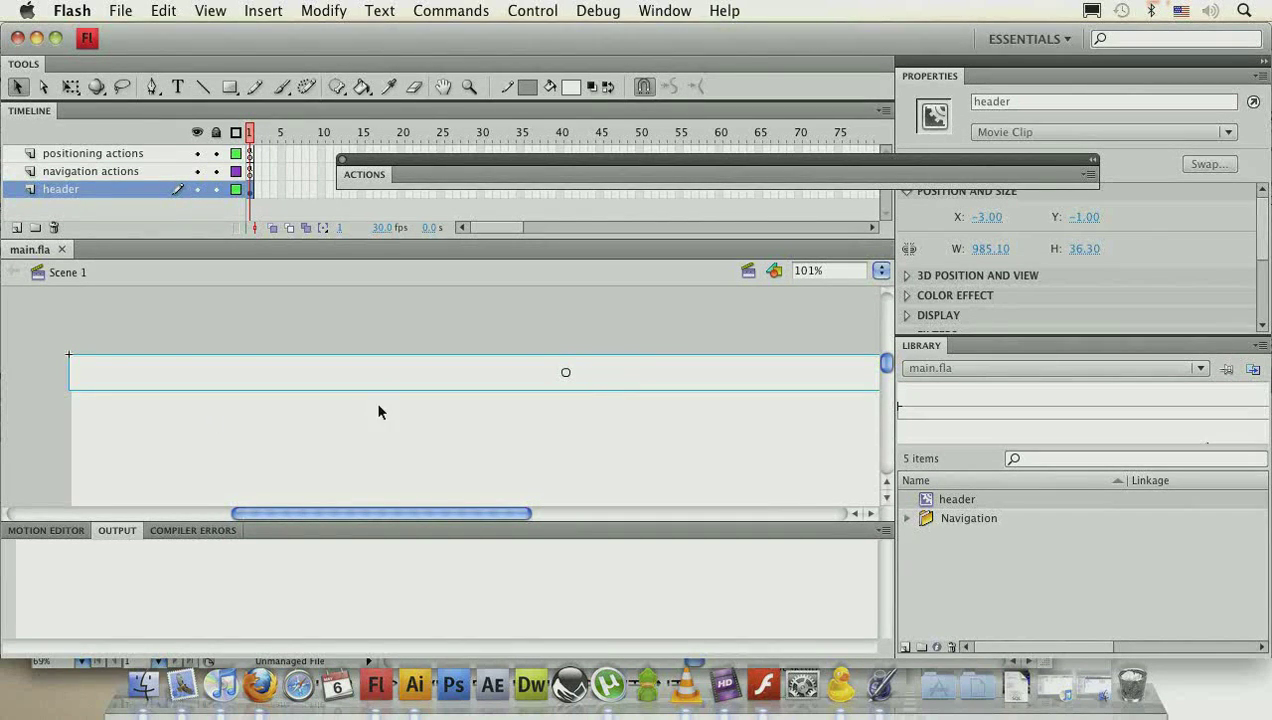
click(398, 420)
click(397, 382)
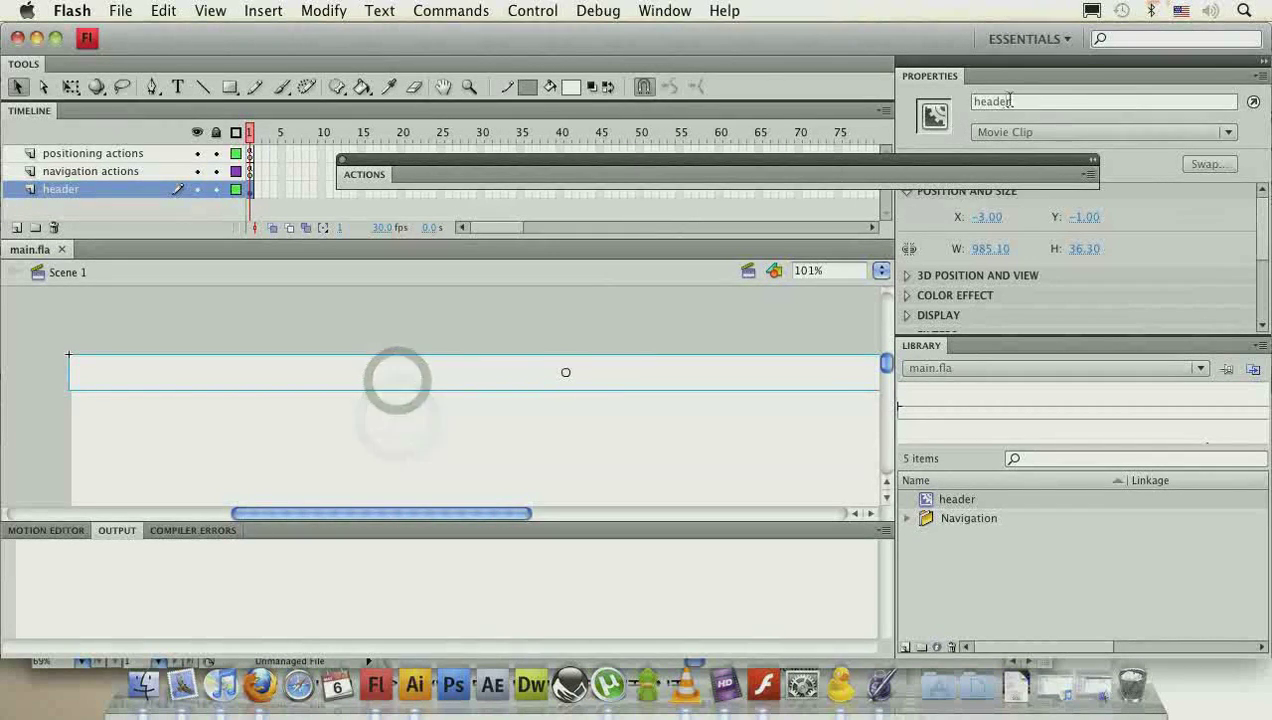
- Duplicate the navContainer scaleX line in onStageResize as header.scaleX = stage.stageWidth/980
click(125, 153)
click(455, 174)
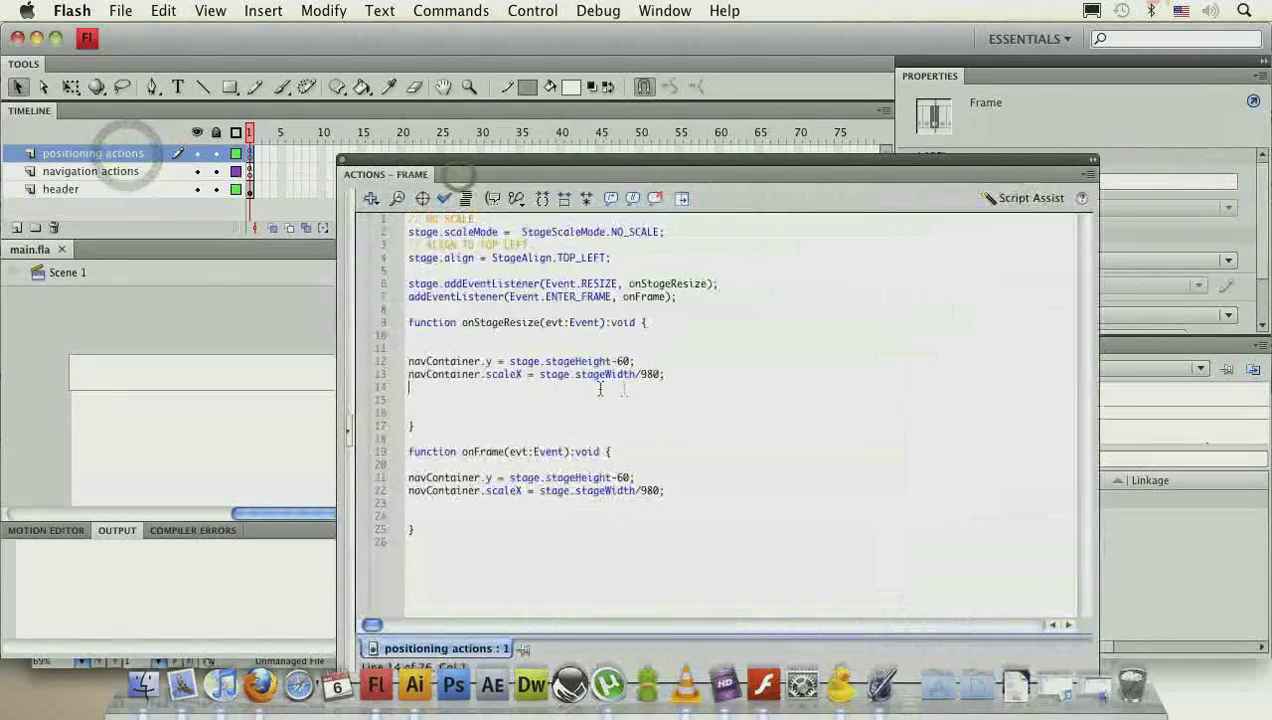
mouse_move(700, 370)
mouse_down()
mouse_move(410, 362)
mouse_move(700, 370)
mouse_move(630, 375)
mouse_move(681, 369)
mouse_up()
key(super+c)
click(681, 370)
key(Return)
key(super+v)
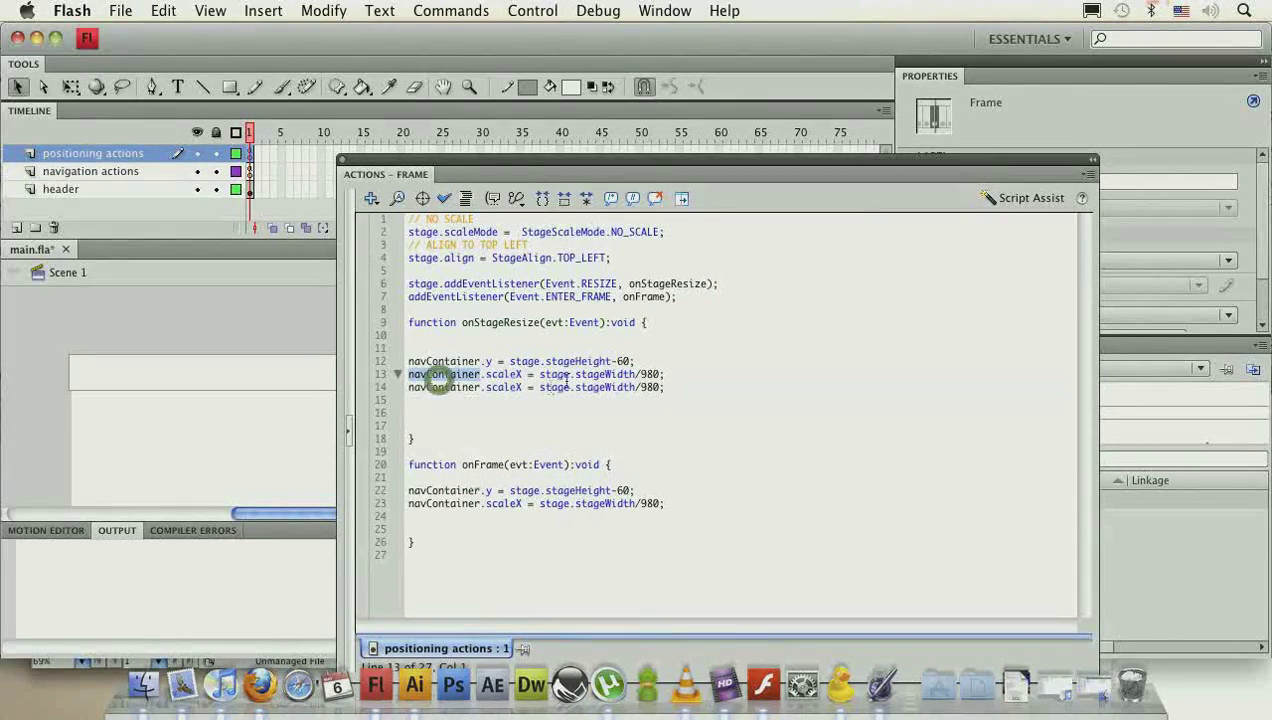
double_click(449, 387)
text(hedader)
- Paste the header scaleX line into onFrame as well and test the movie
drag(642, 387, 335, 385)
click(684, 490)
key(Return)
key(super+v)
key(super+z)
key(super+z)
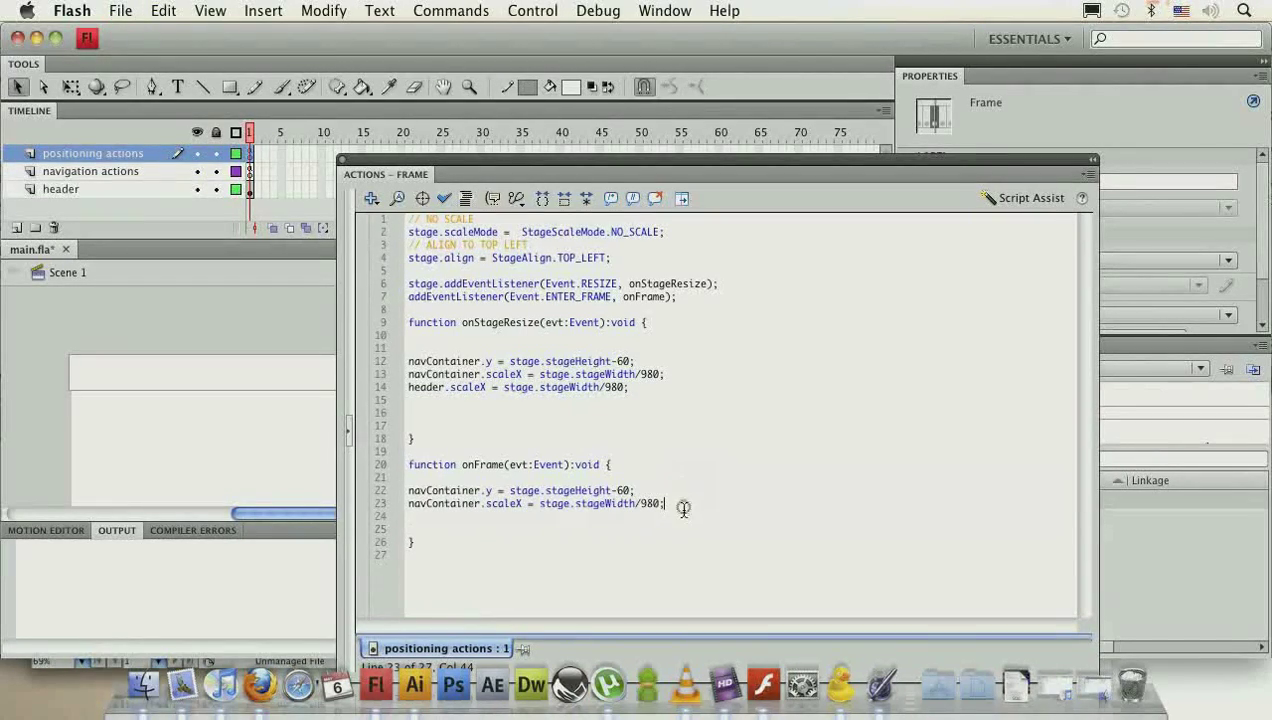
key(super+v)
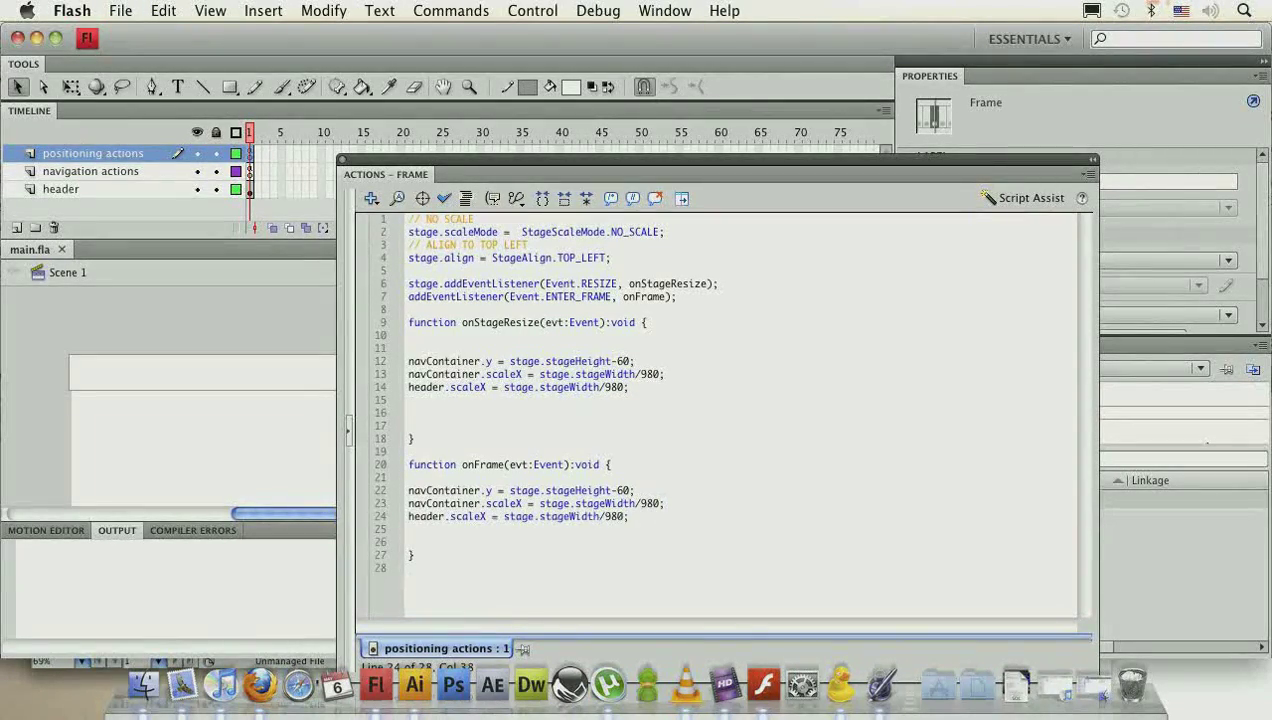
key(super+Return)
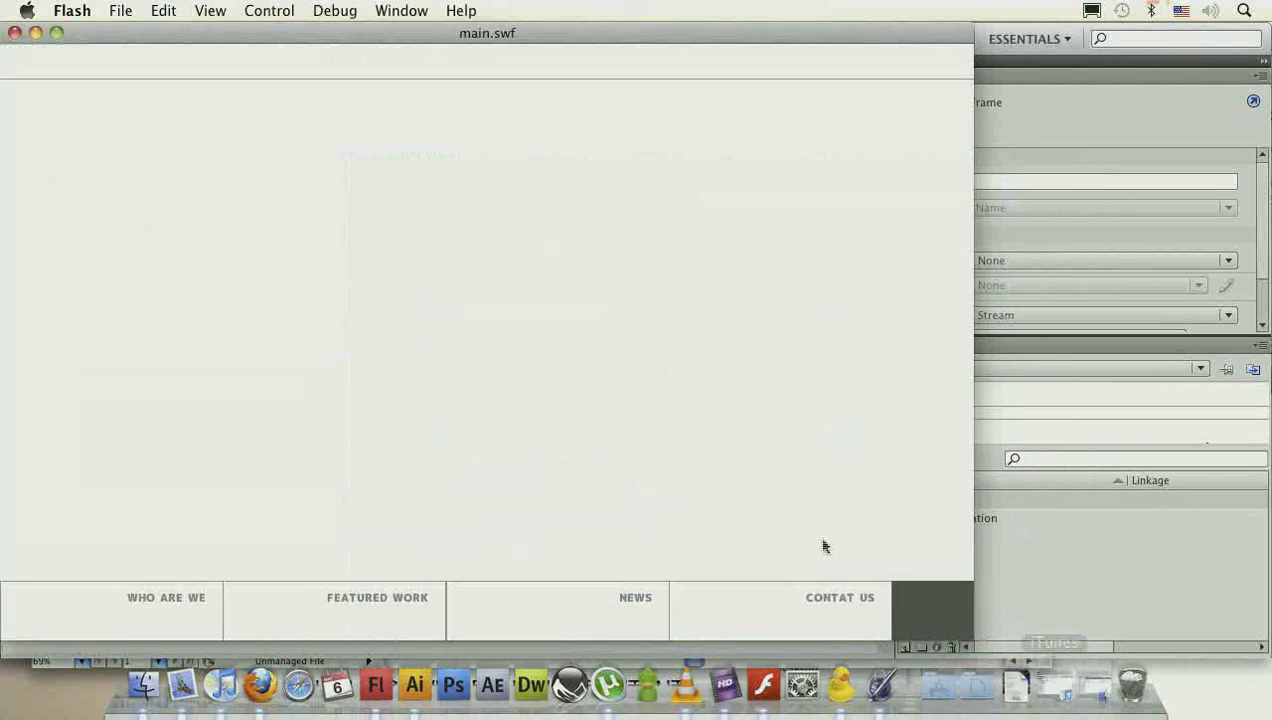
- Resize the test window and standalone main.swf player to confirm the header and navigation stretch
drag(969, 639, 1106, 617)
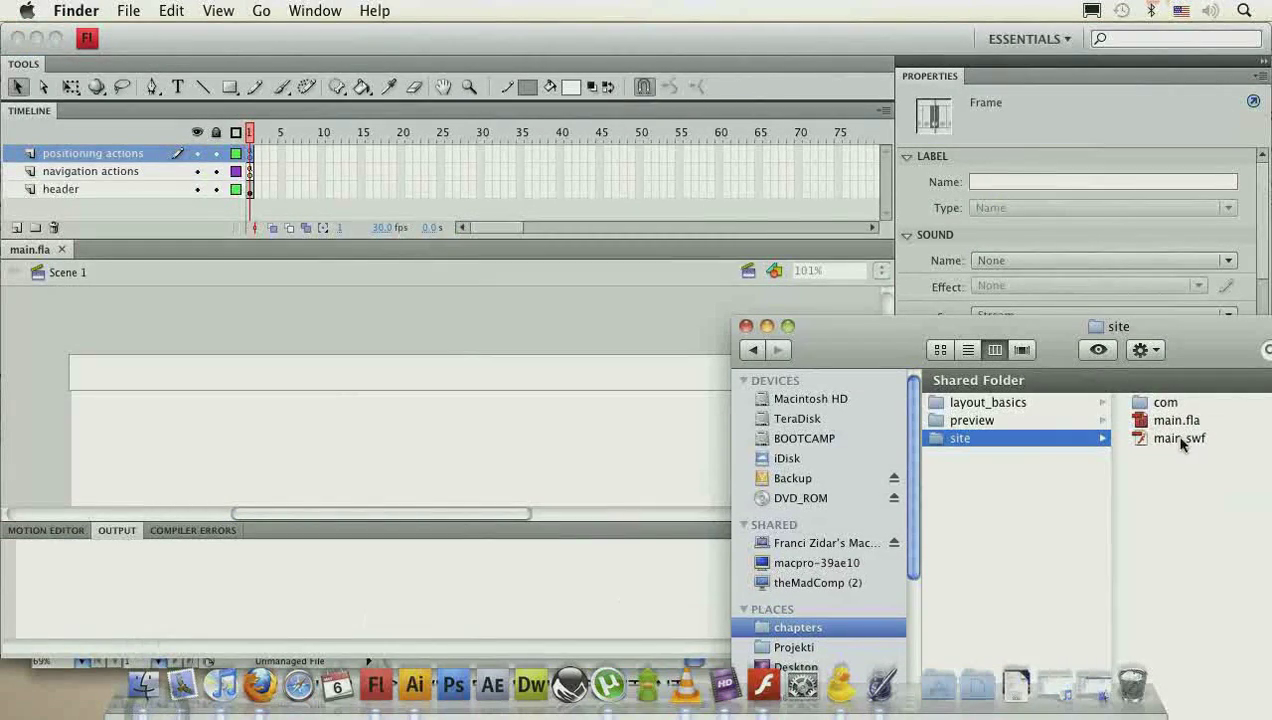
double_click(1181, 443)
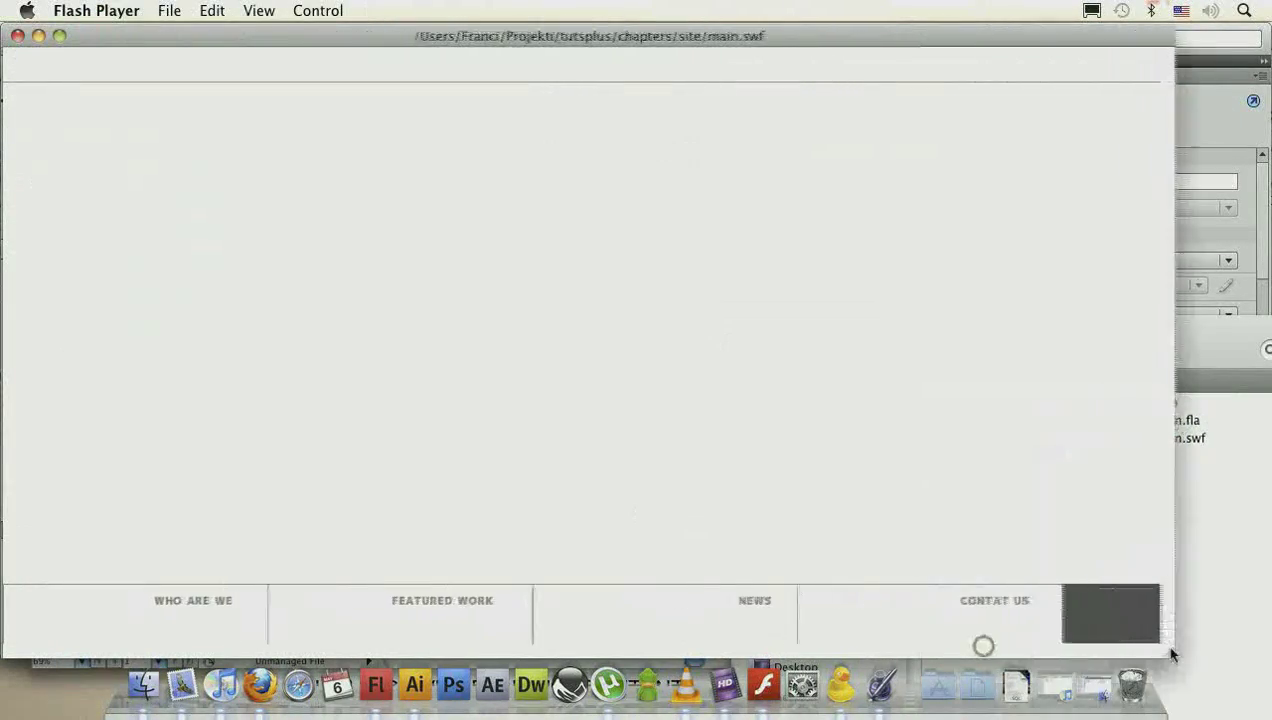
drag(984, 652, 1136, 606)
key(super+q)
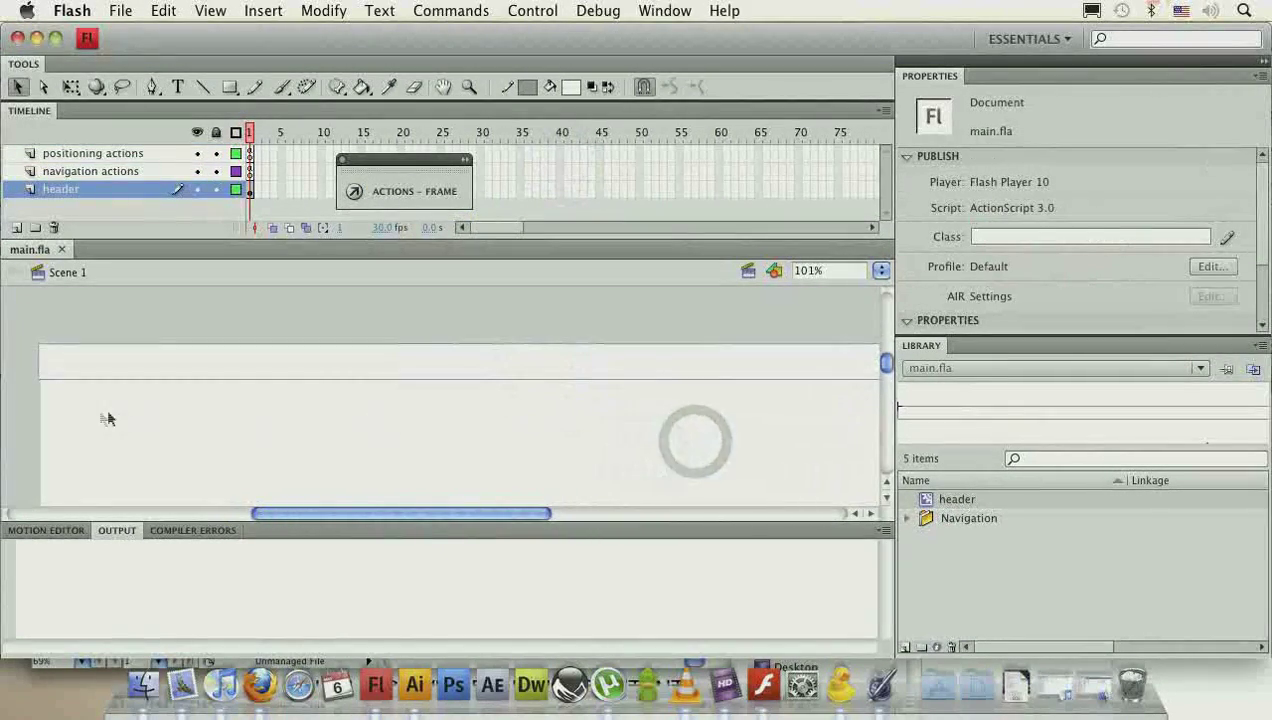
- Inside the header symbol, try a text field, discard it, and return to Scene 1
double_click(207, 371)
click(50, 405)
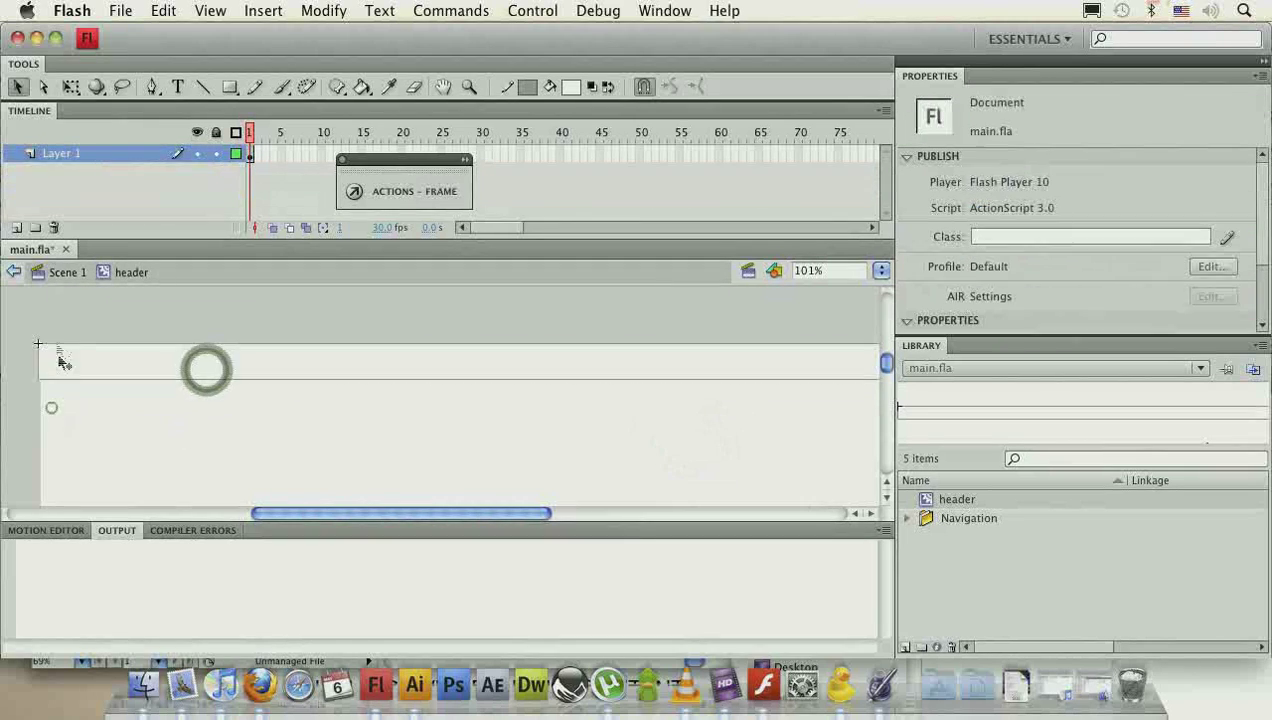
click(178, 87)
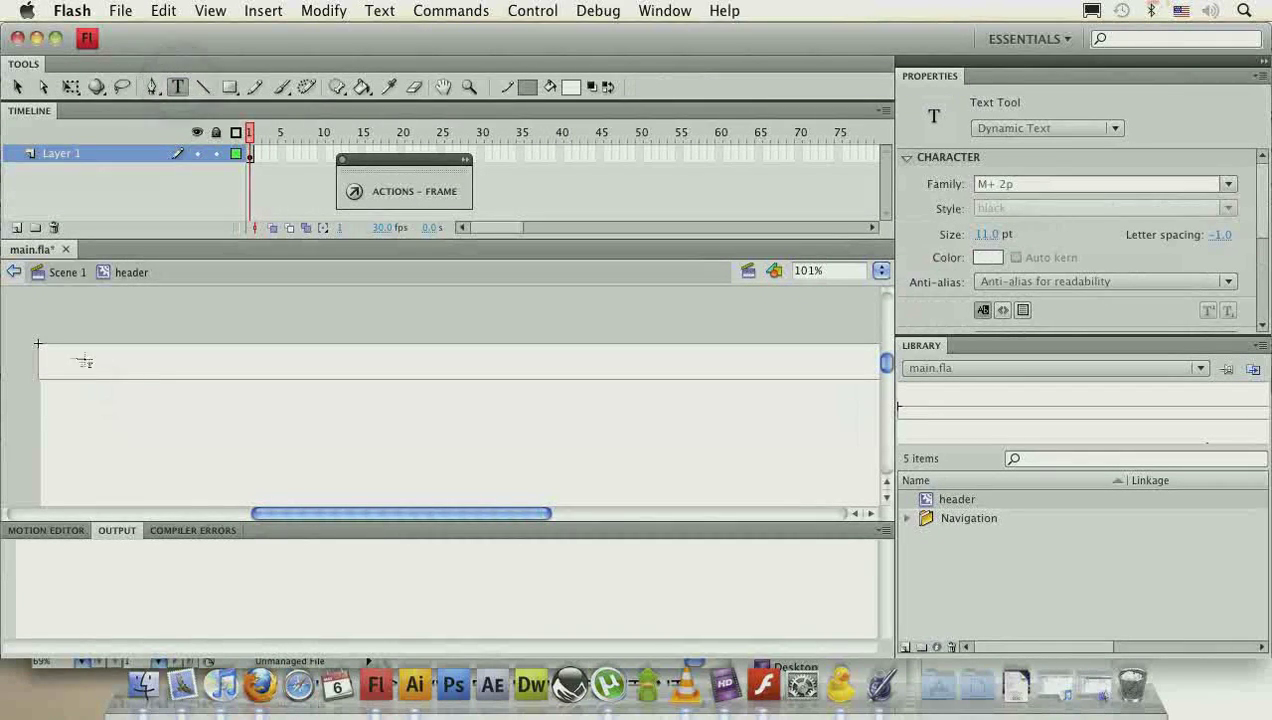
drag(304, 375, 304, 376)
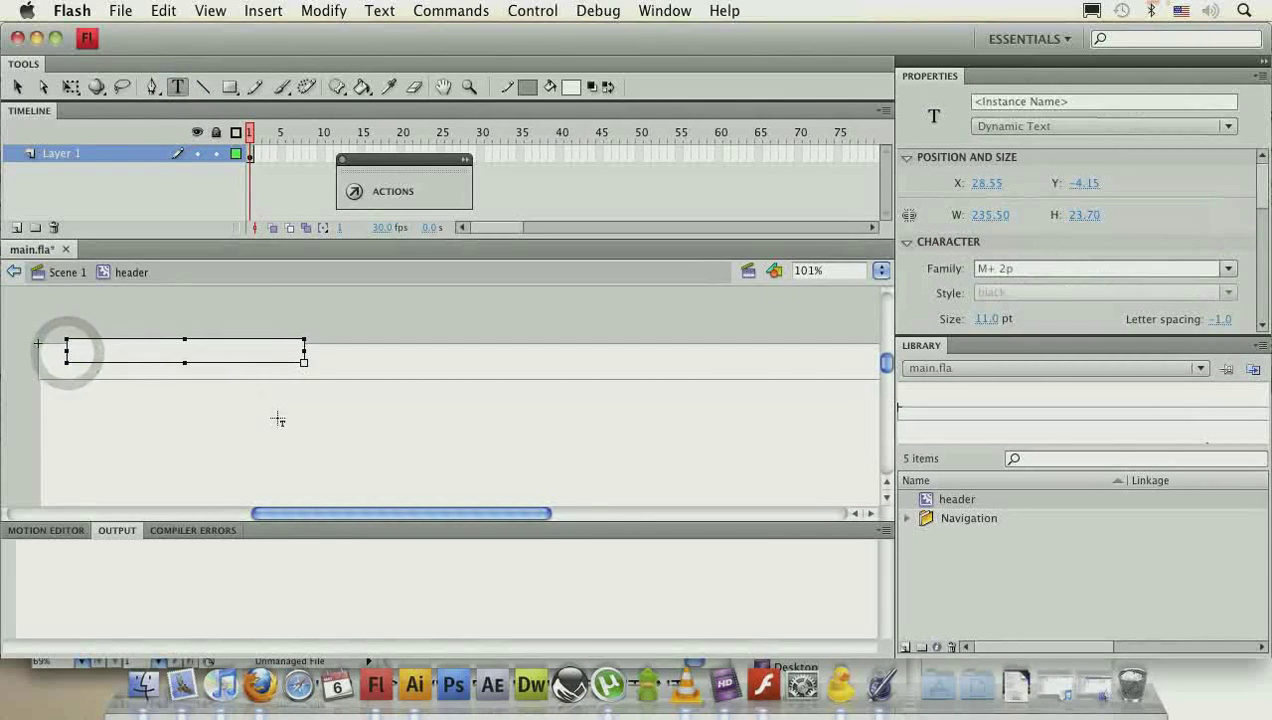
key(Escape)
key(v)
click(268, 420)
click(71, 268)
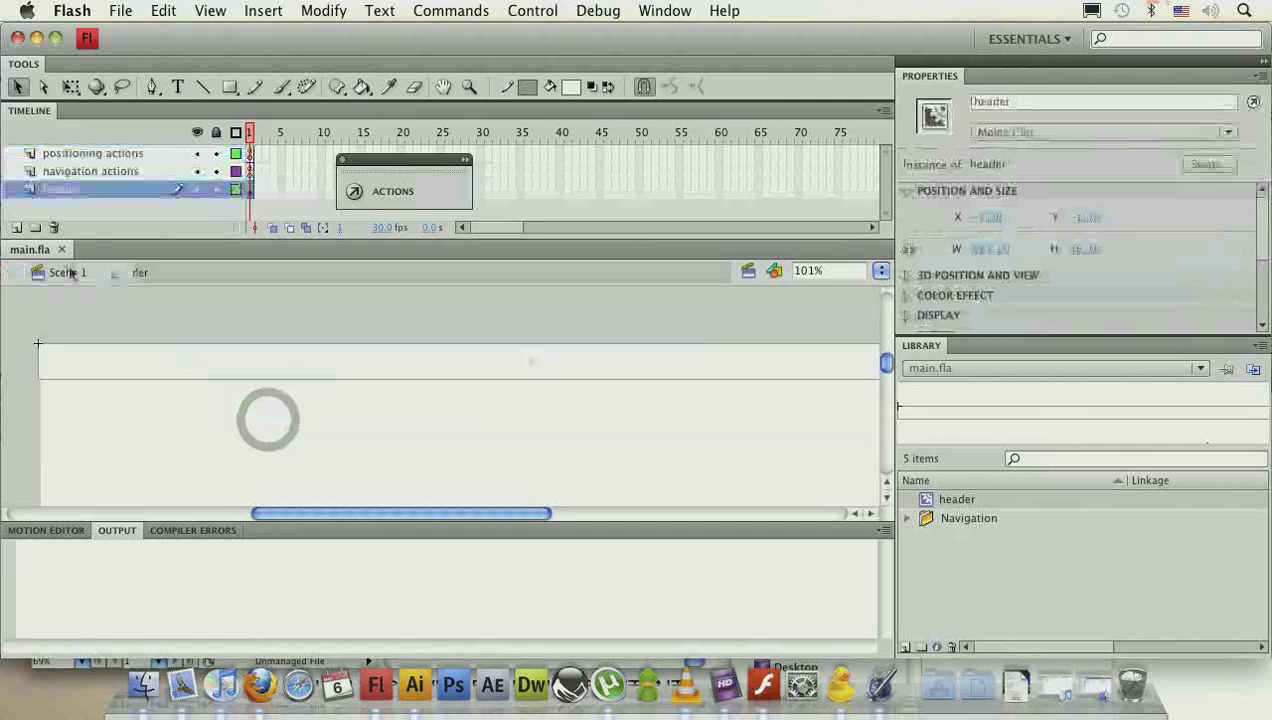
- Pan the stage view and select the header clip at X -3, Y -1
click(476, 428)
drag(582, 429, 256, 427)
drag(477, 398, 741, 400)
drag(5, 379, 153, 388)
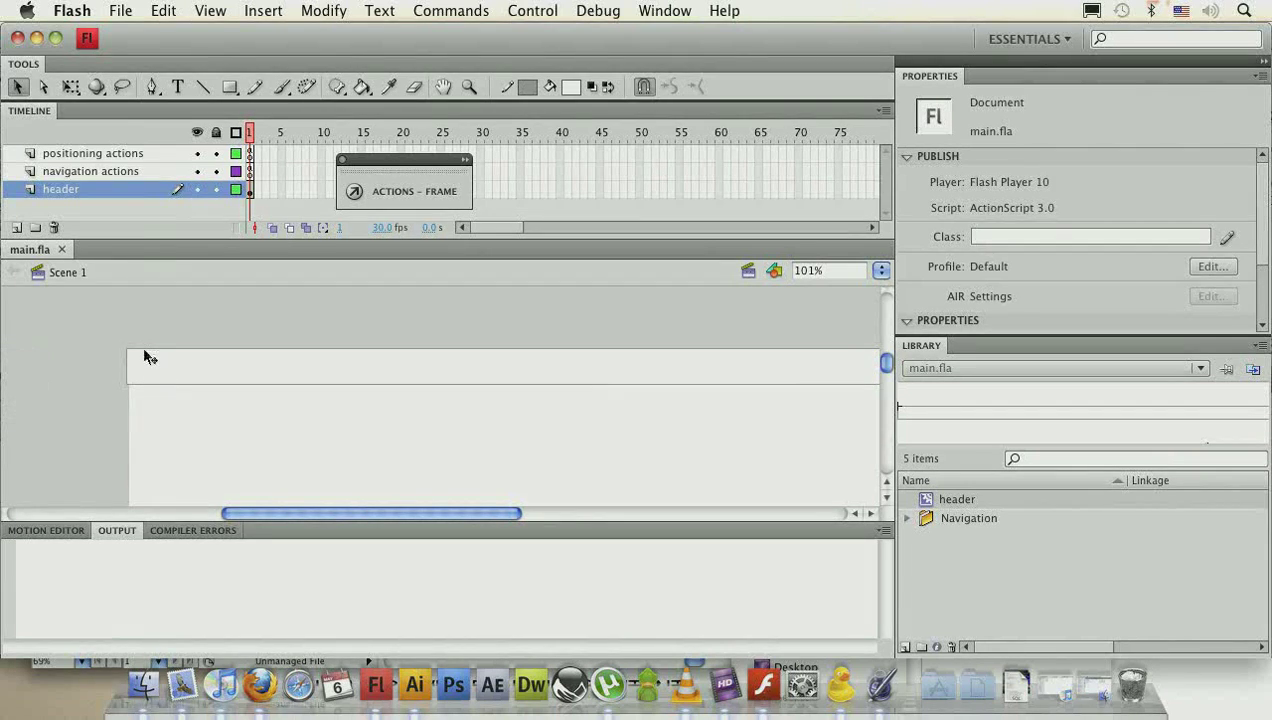
drag(262, 369, 240, 369)
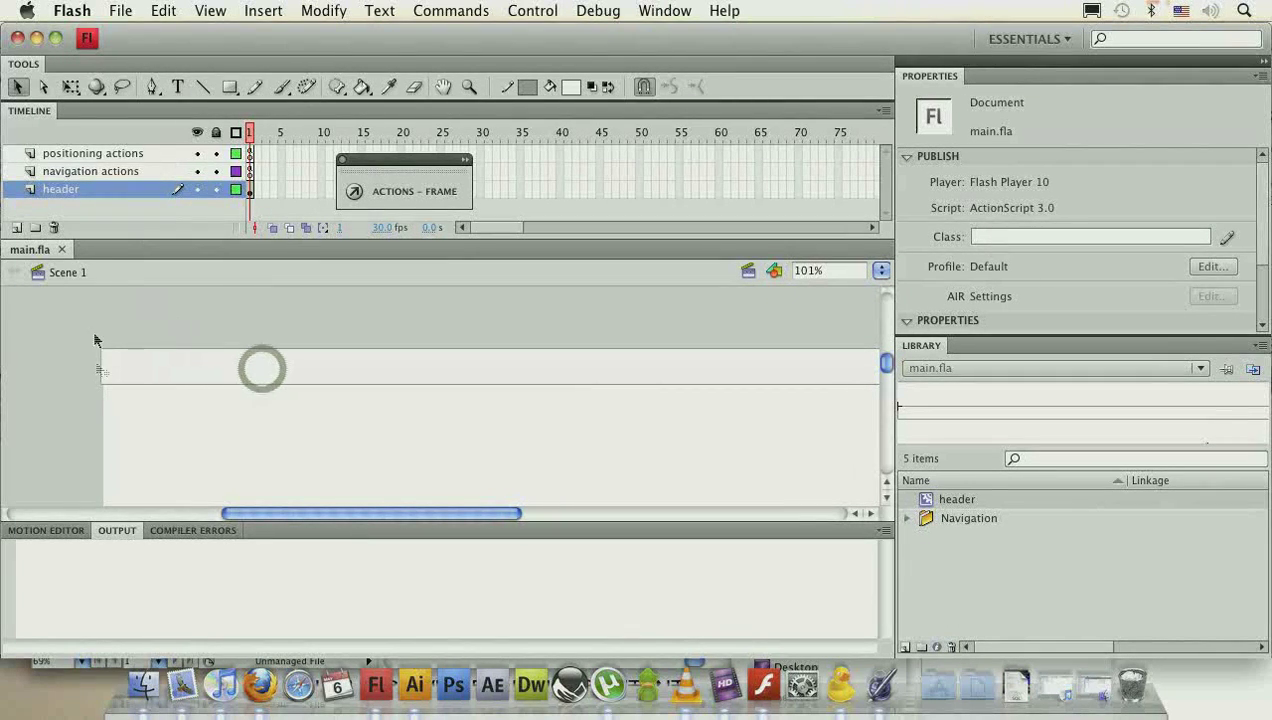
drag(357, 331, 361, 315)
click(123, 349)
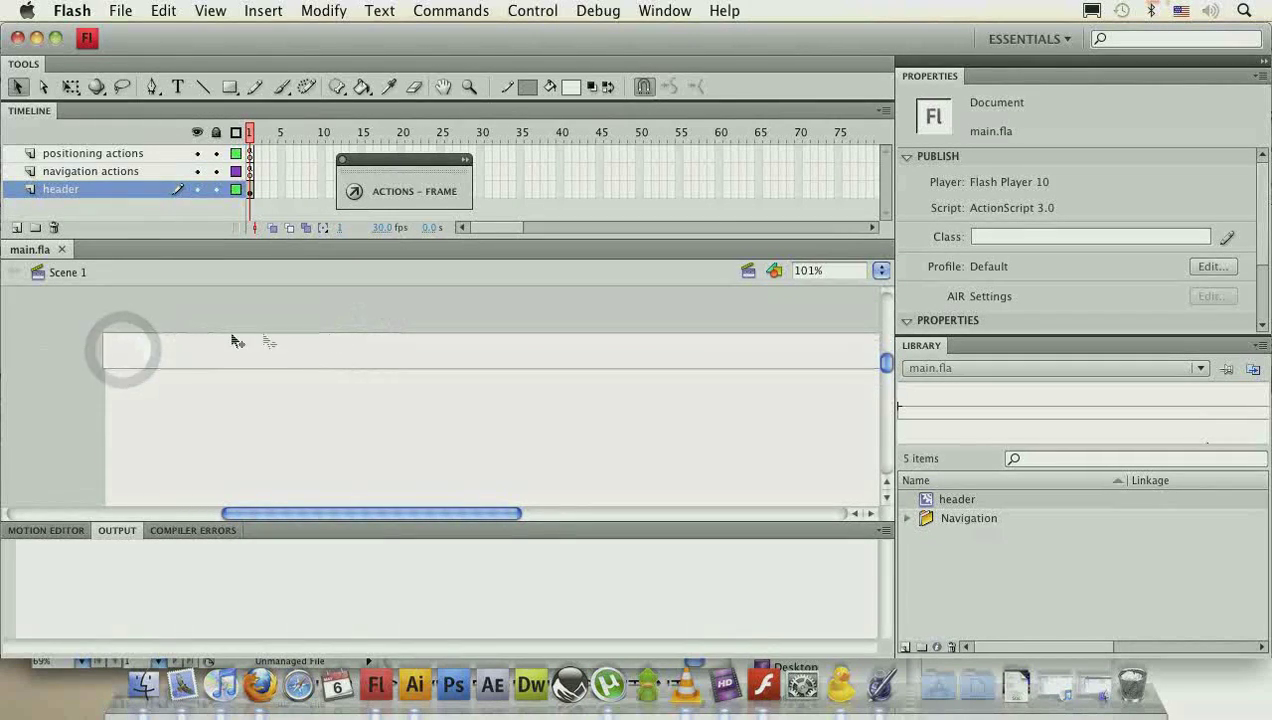
drag(592, 339, 240, 338)
drag(445, 342, 528, 343)
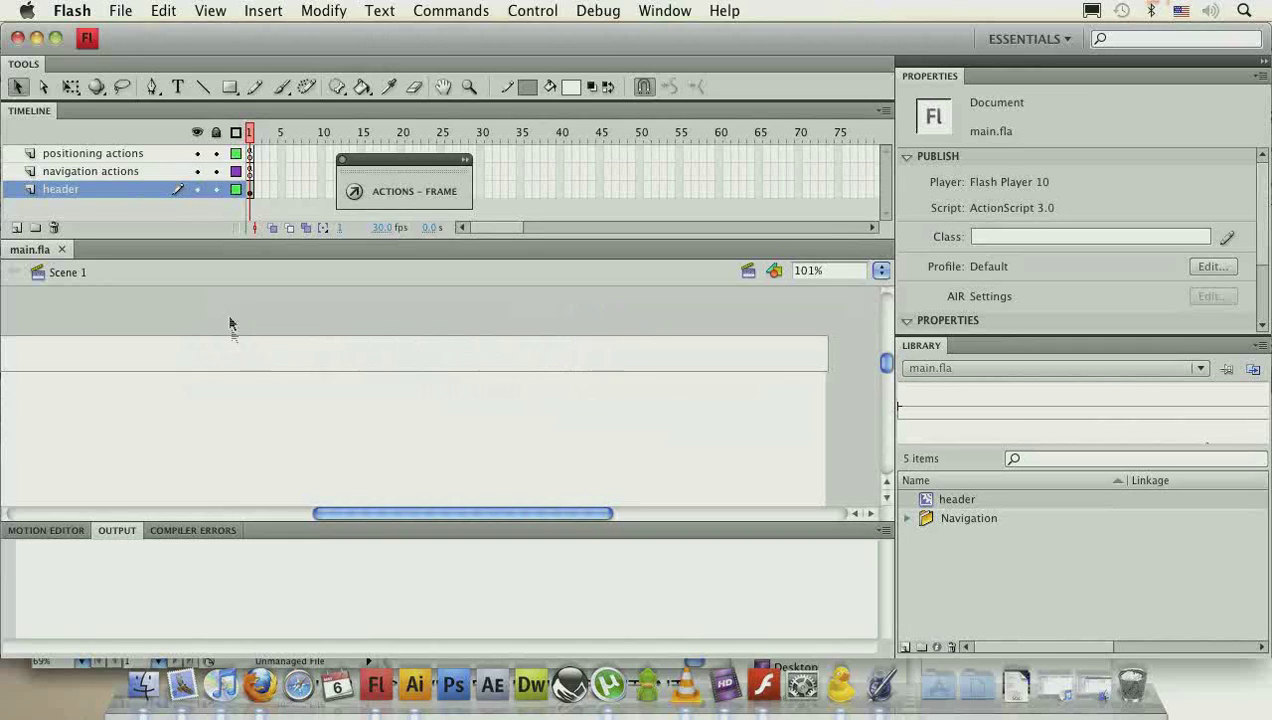
drag(238, 335, 454, 318)
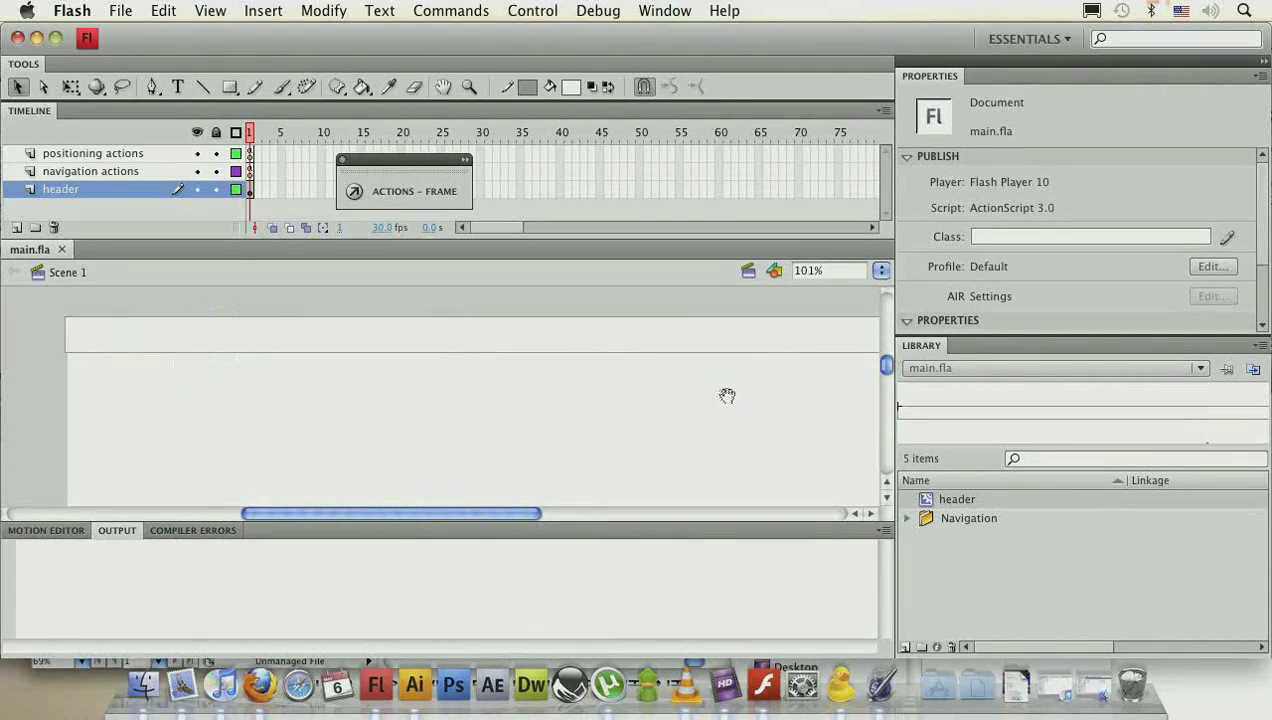
drag(718, 396, 681, 395)
click(160, 350)
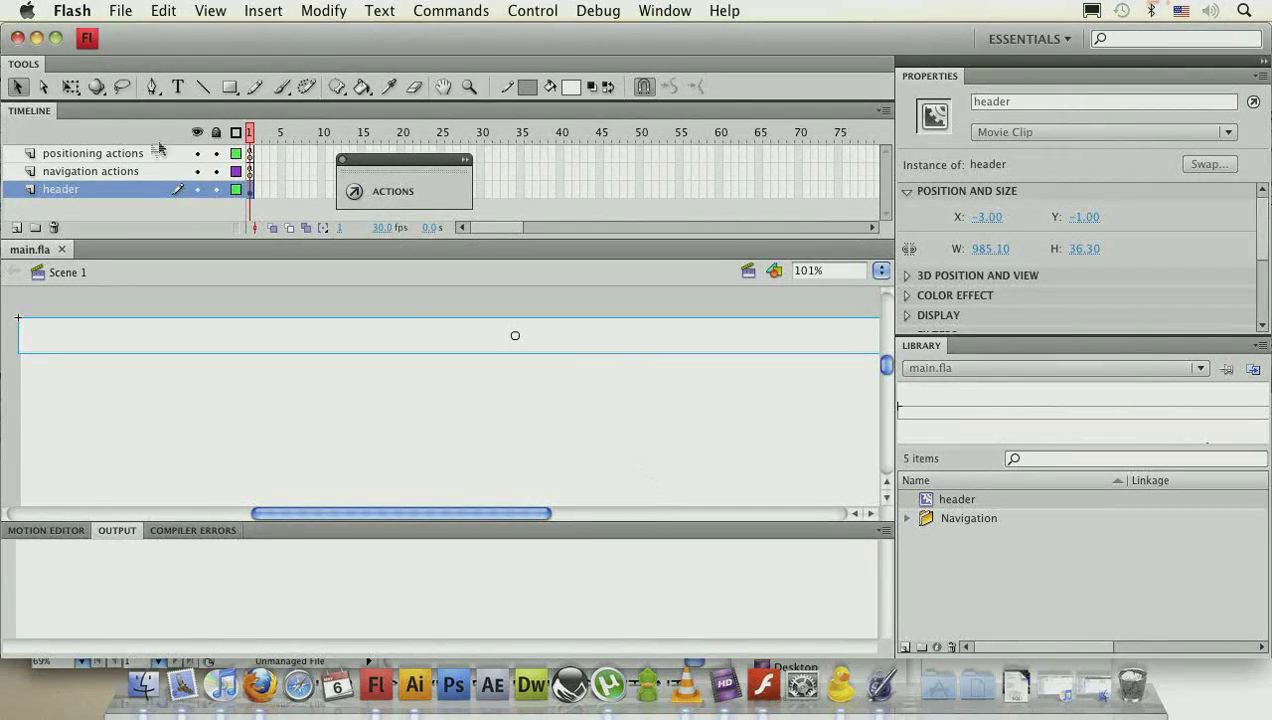
- Move the new layer below header and name it logo
drag(50, 194, 62, 210)
double_click(64, 208)
text(logo)
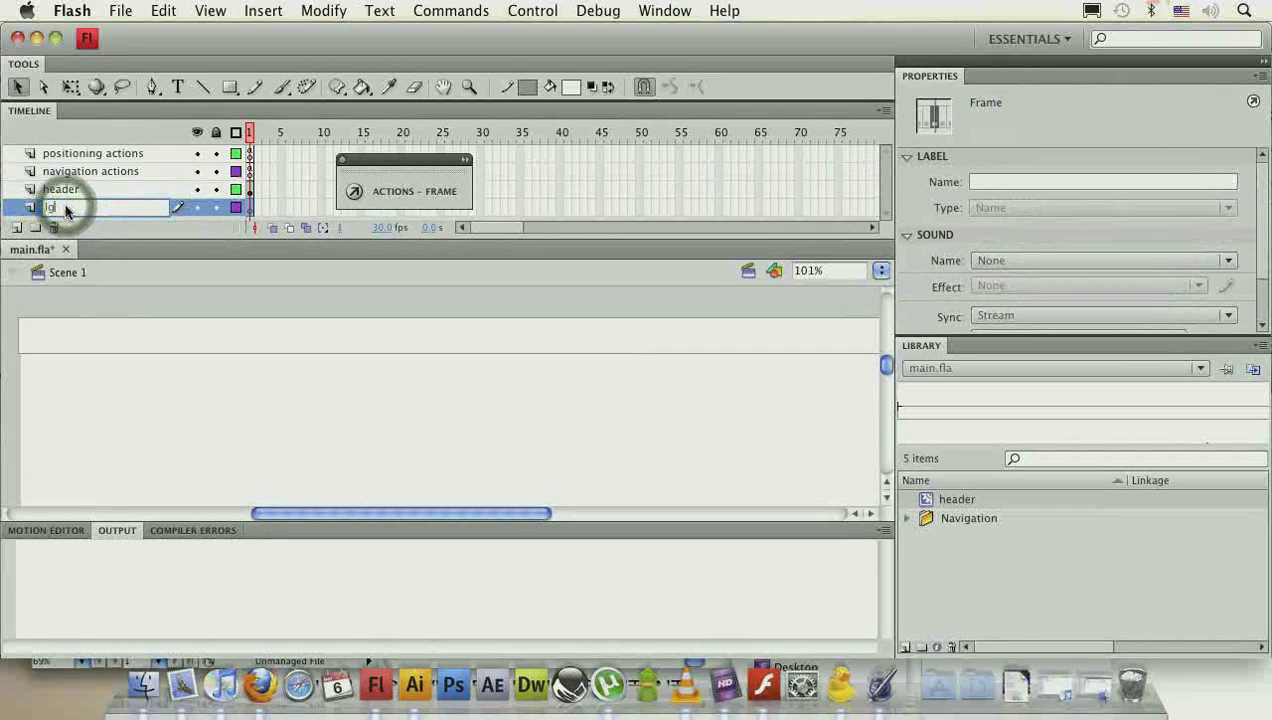
click(196, 432)
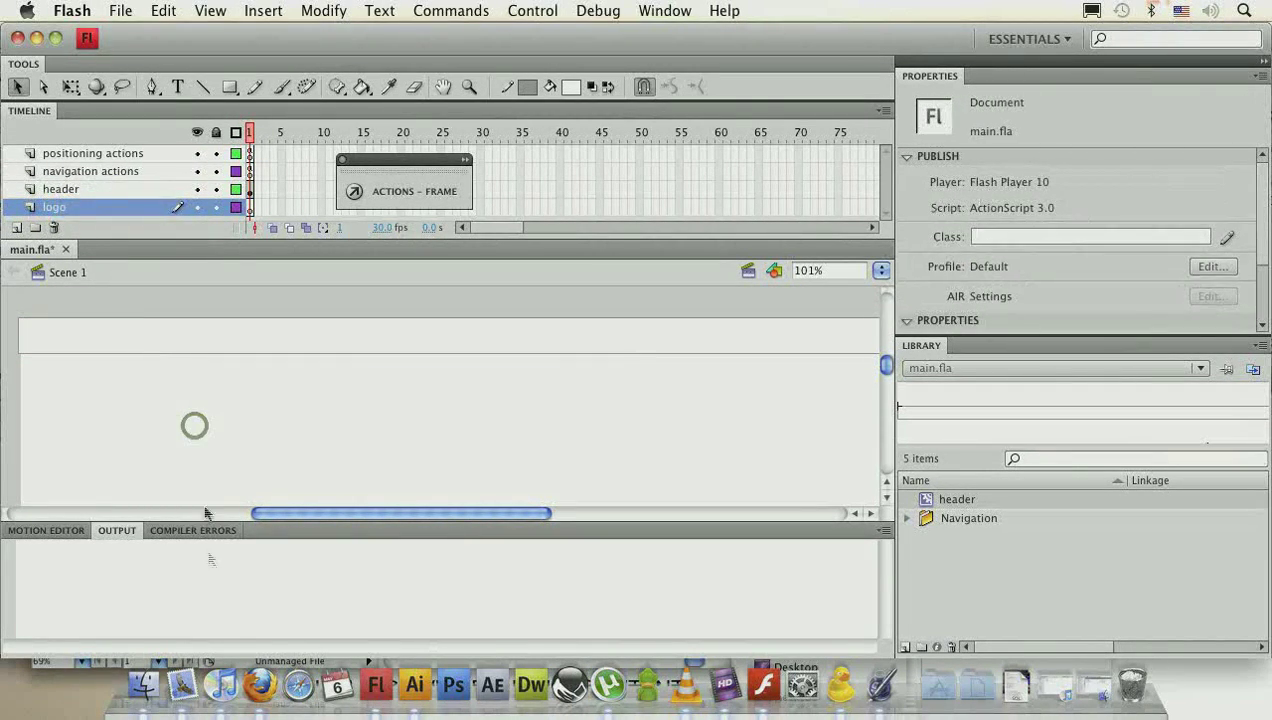
- Copy the creative logo from Illustrator and paste it into Flash as a bitmap
click(415, 685)
click(292, 313)
drag(285, 190, 312, 204)
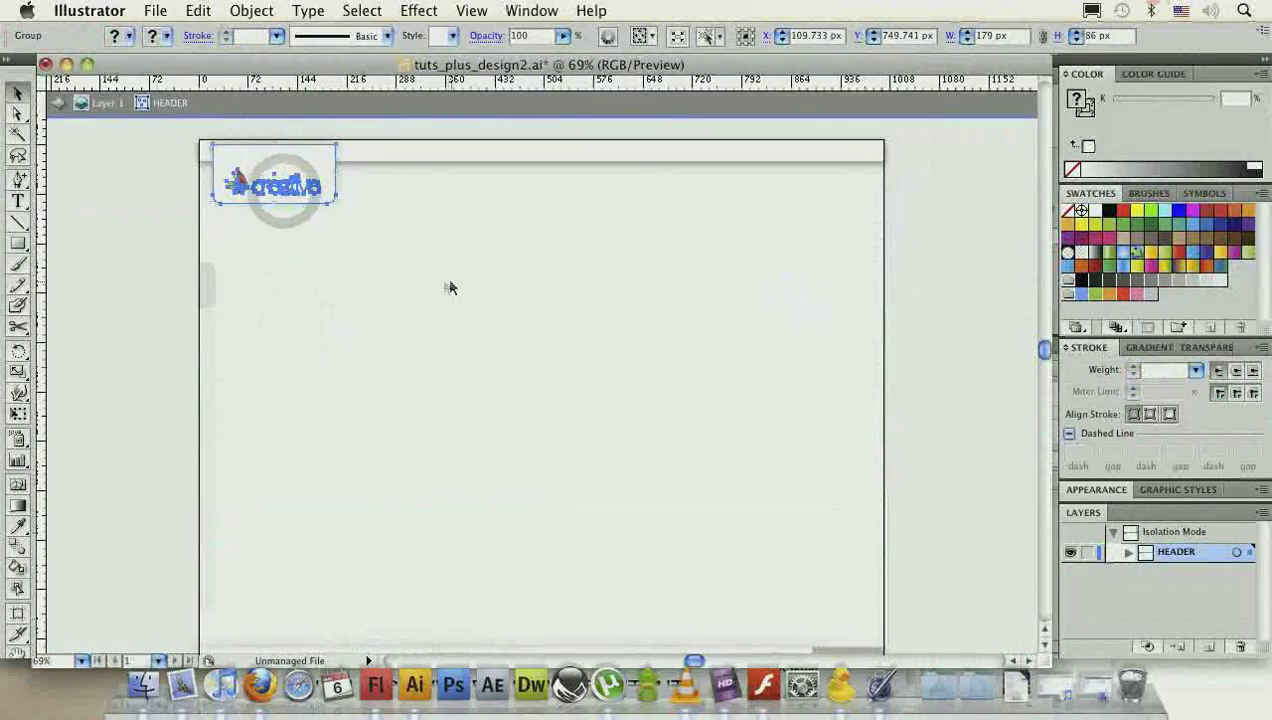
click(376, 685)
click(320, 369)
key(super+v)
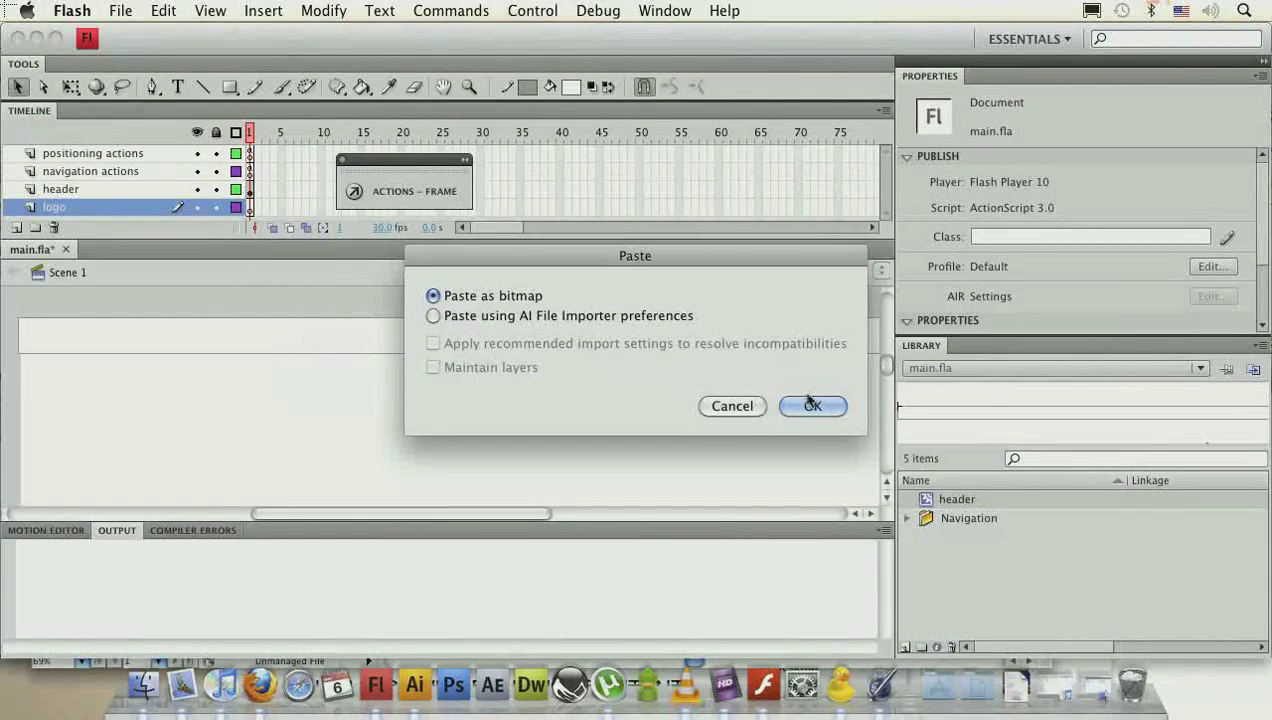
click(812, 404)
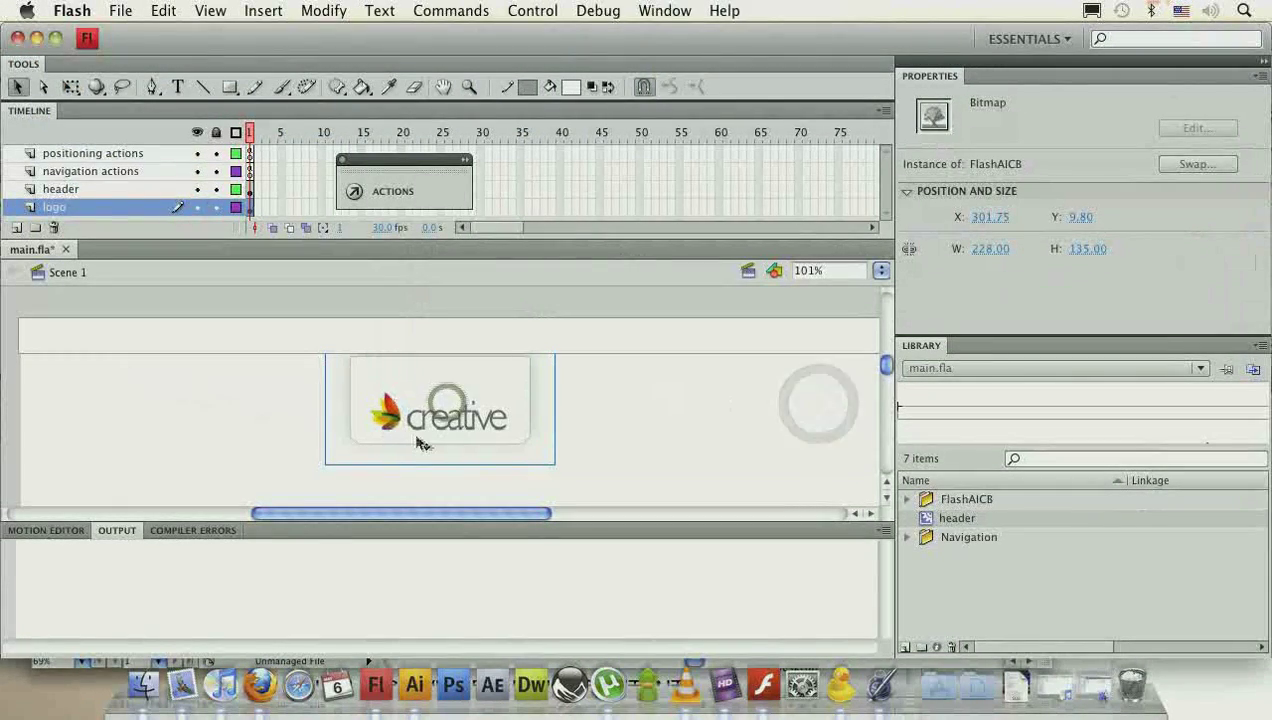
- Nudge the logo left and up into the top-left corner below the header
click(670, 438)
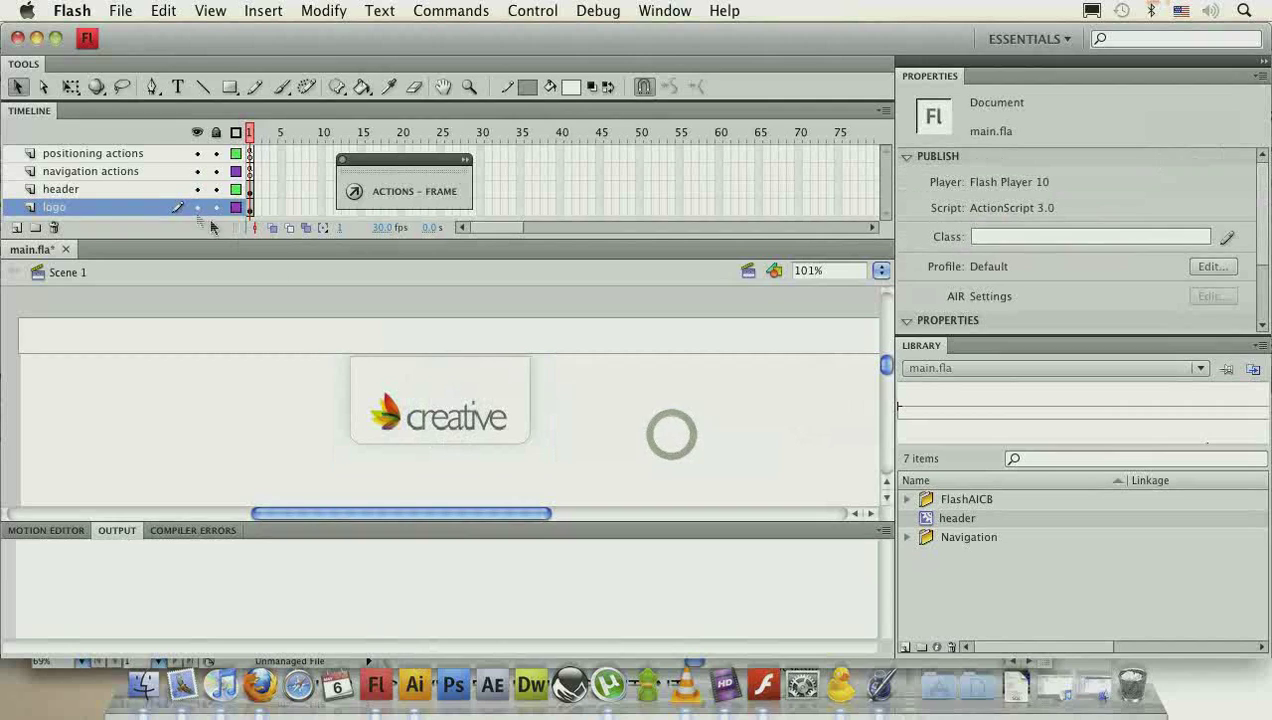
click(117, 210)
key(shift+Left)
key(shift+Left)
key(shift+Left)
key(shift+Left)
key(shift+Left)
key(shift+Left)
key(shift+Left)
key(shift+Left)
key(shift+Left)
key(shift+Left)
key(shift+Left)
key(shift+Left)
key(shift+Left)
key(shift+Left)
key(shift+Left)
key(shift+Left)
key(shift+Left)
key(shift+Left)
key(shift+Left)
key(shift+Left)
key(shift+Left)
key(shift+Left)
key(shift+Left)
key(shift+Left)
key(shift+Left)
key(shift+Left)
key(shift+Left)
key(shift+Left)
key(shift+Left)
key(shift+Left)
key(shift+Up)
key(shift+Up)
key(shift+Up)
key(shift+Up)
key(shift+Up)
key(shift+Down)
key(shift+Down)
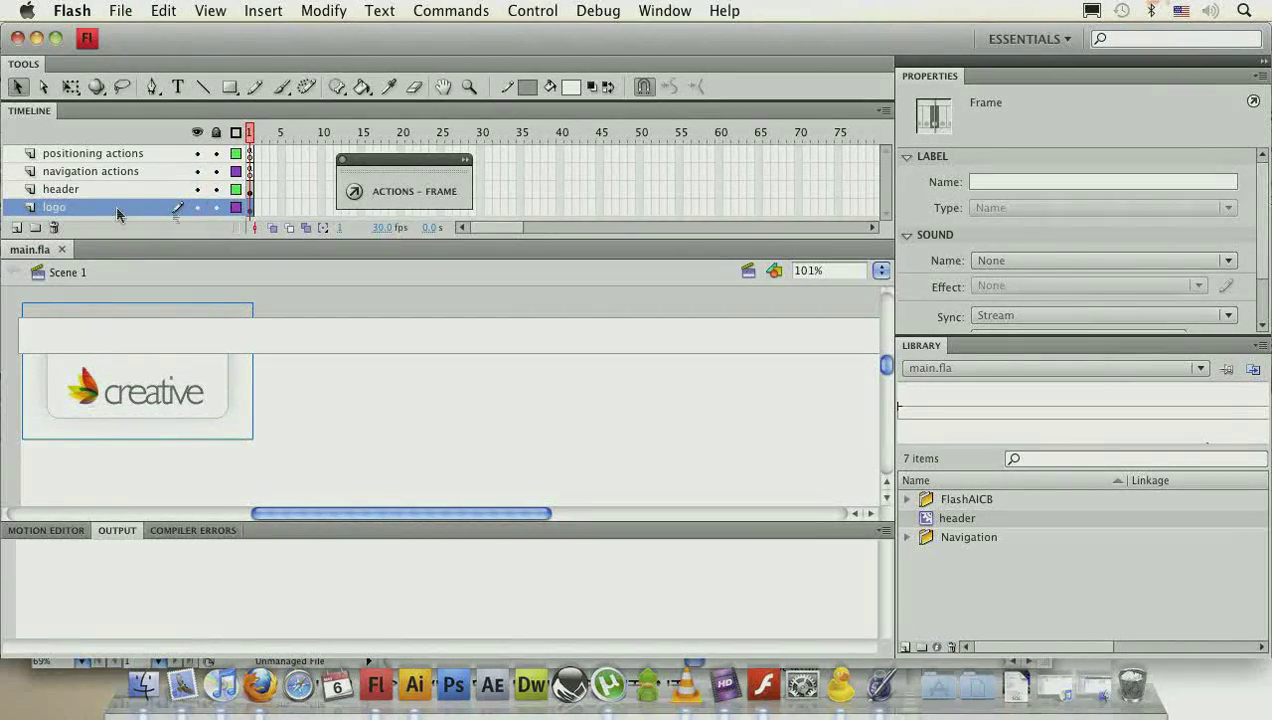
- Rename the FlashAICB library folder to Logo and start renaming its bitmap
double_click(950, 499)
key(BackSpace)
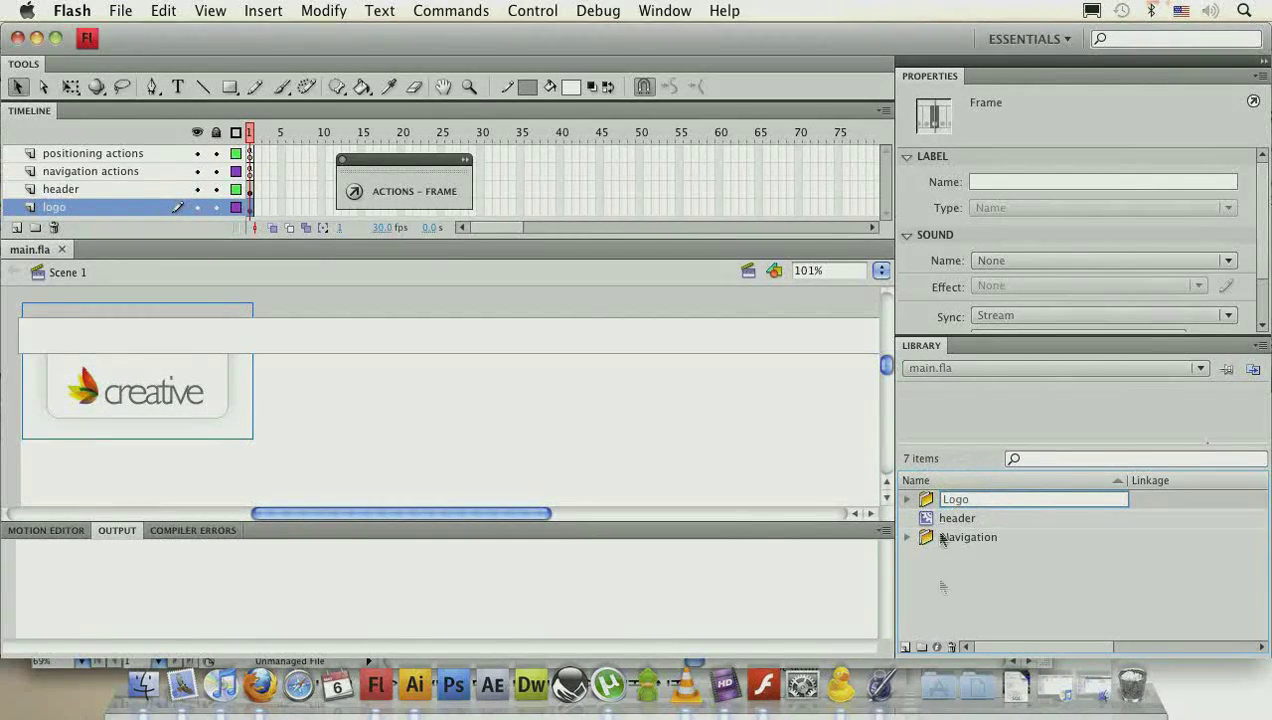
click(940, 592)
click(907, 518)
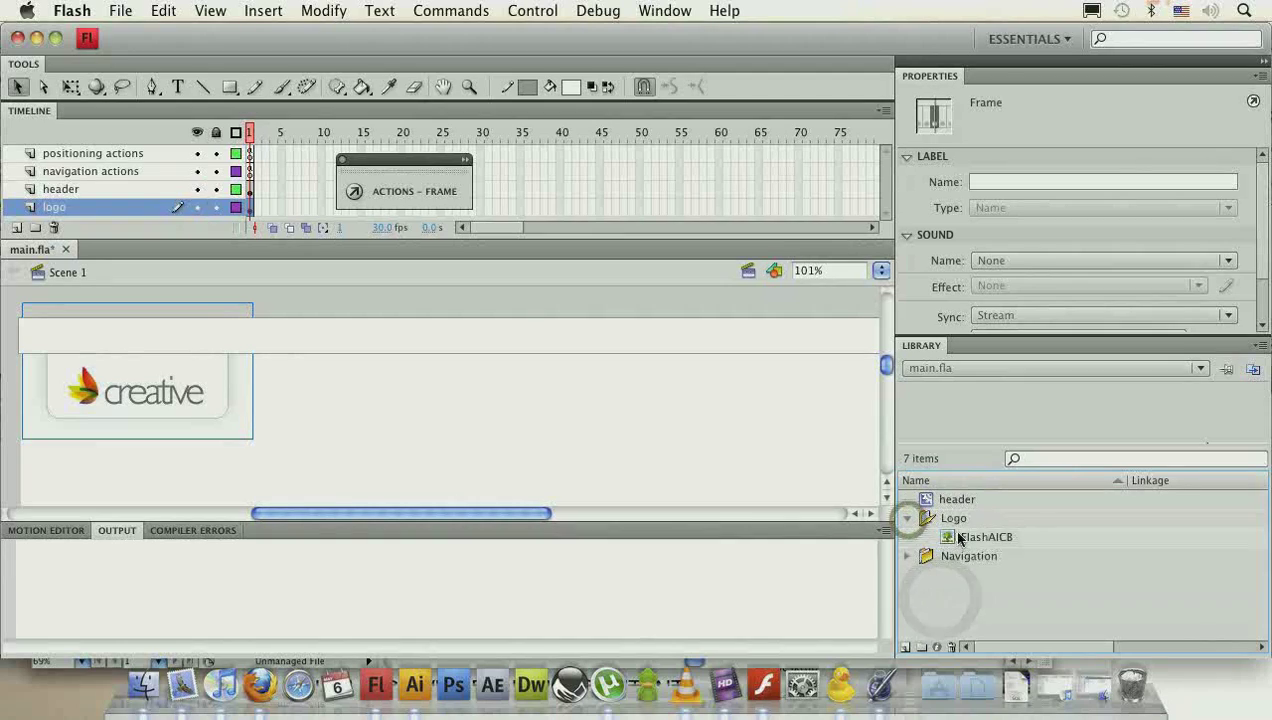
click(925, 537)
double_click(986, 537)
- Name the bitmap logo and set its compression to Lossless (PNG/GIF)
text(logo)
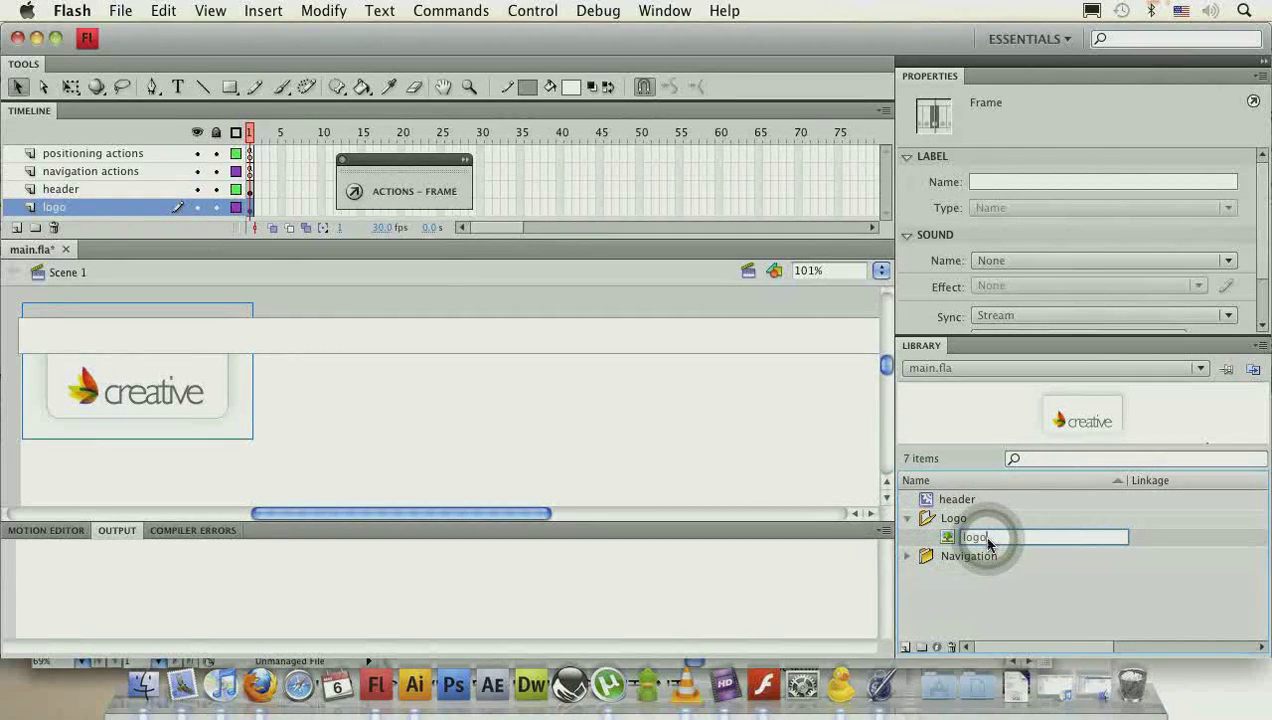
click(1085, 598)
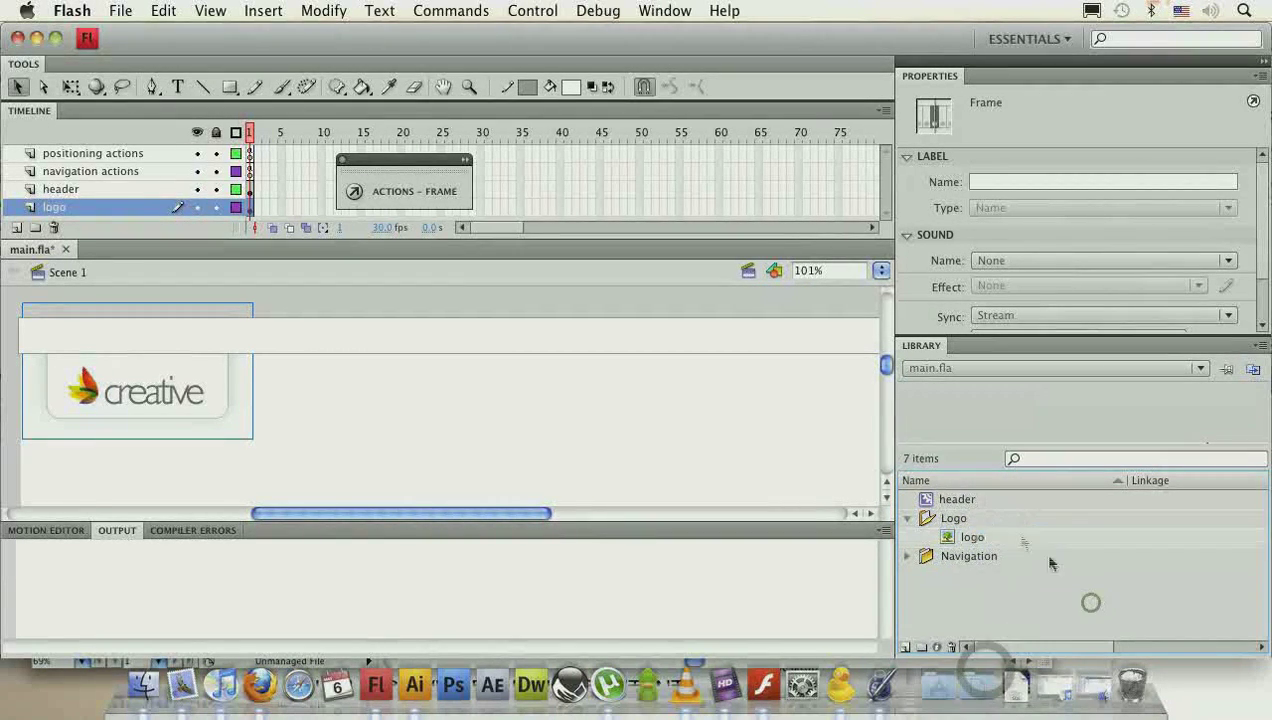
click(936, 648)
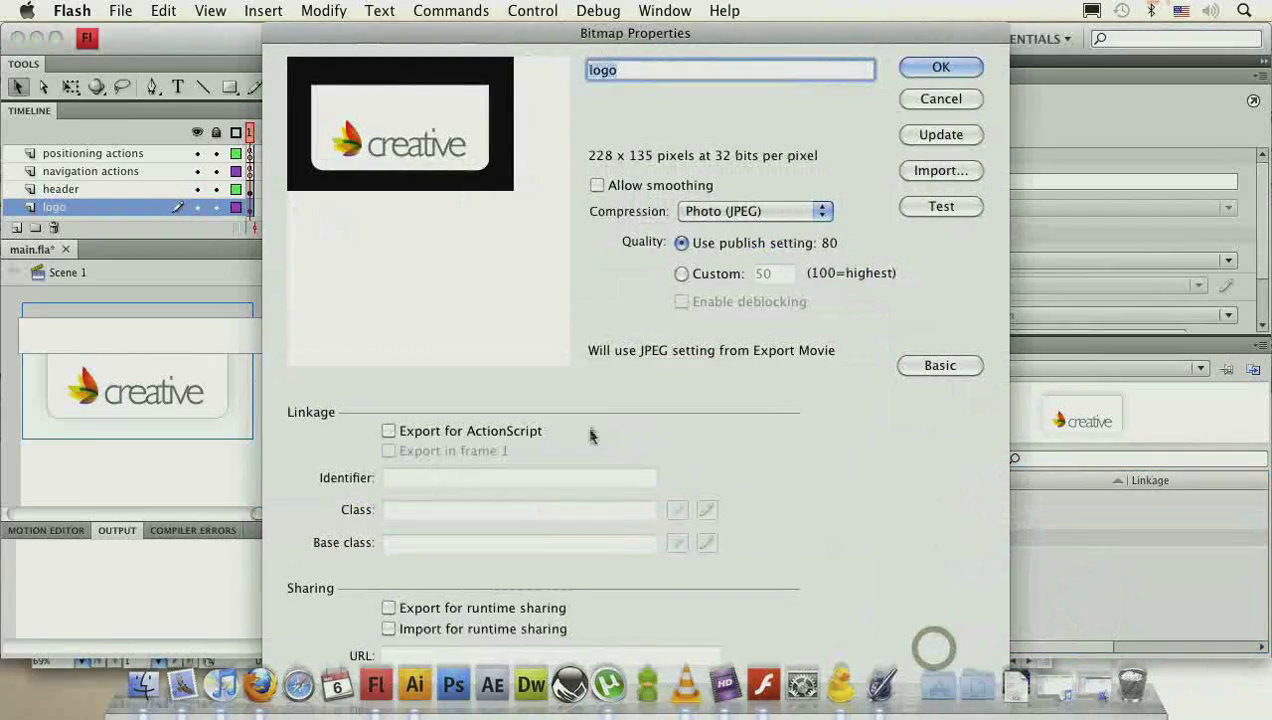
click(752, 211)
click(722, 227)
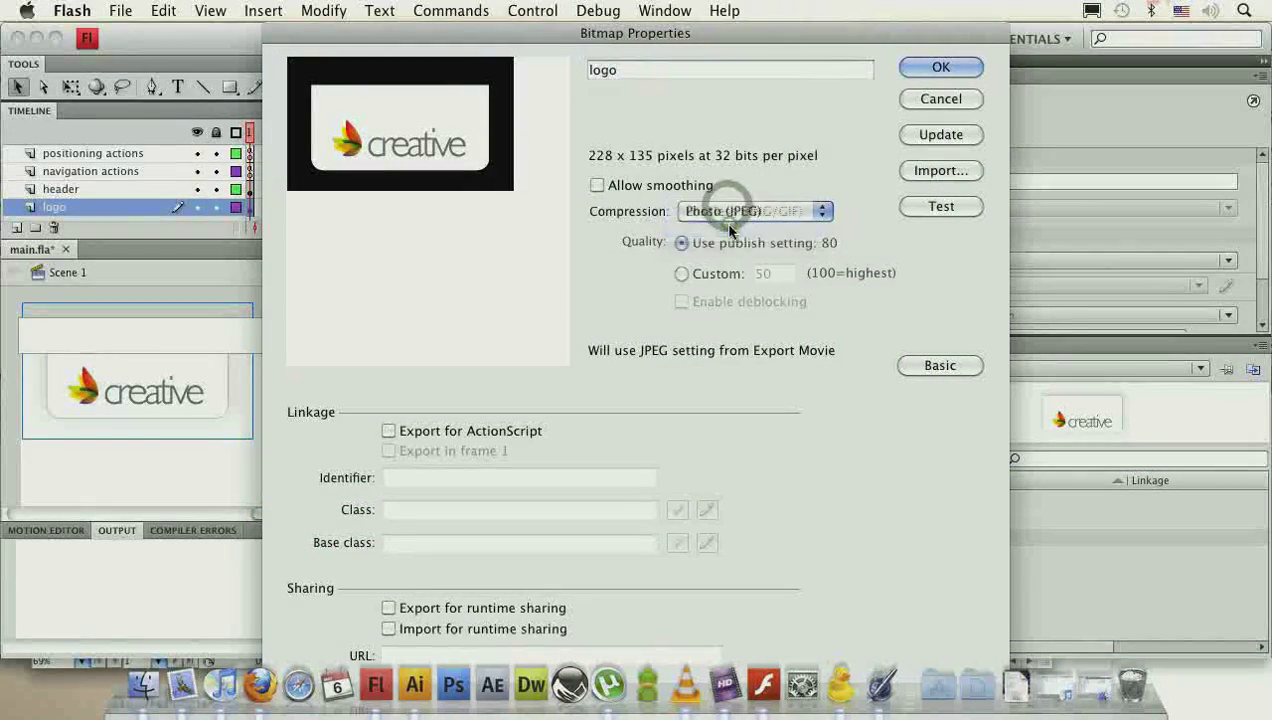
click(941, 67)
- Test the movie and widen the preview window to check the logo placement
click(503, 439)
key(super+Return)
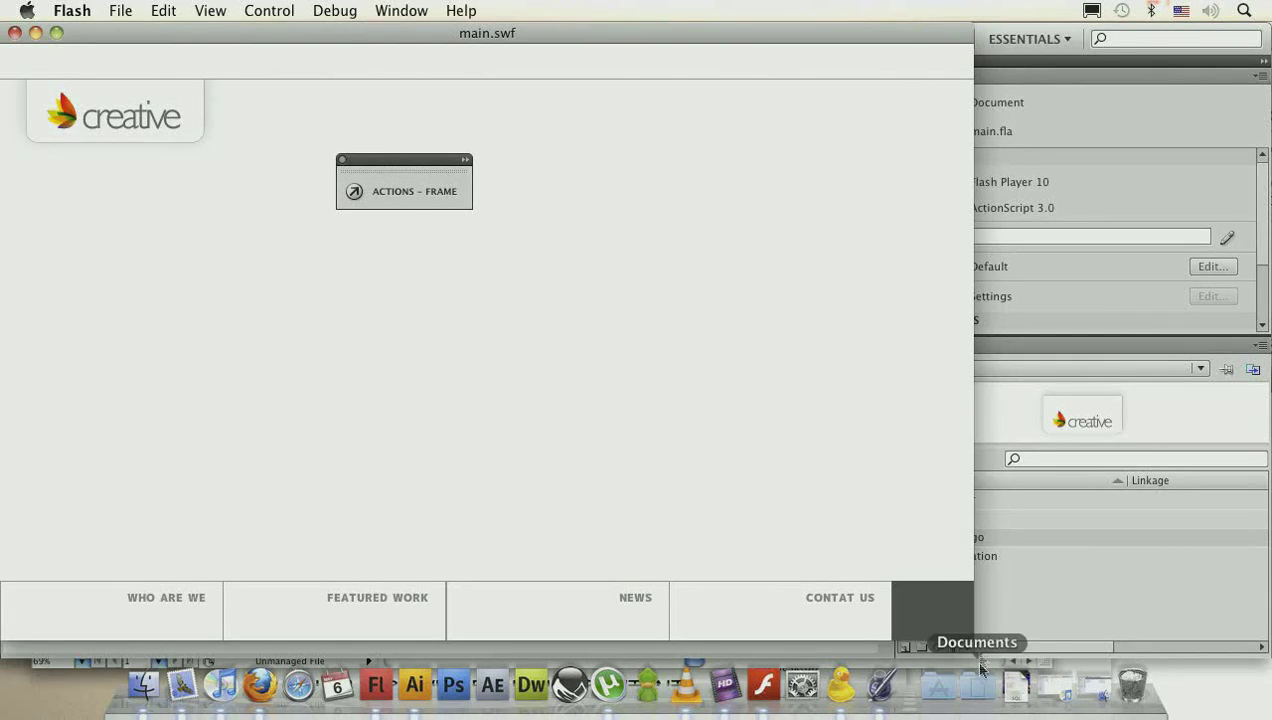
drag(975, 637, 1111, 592)
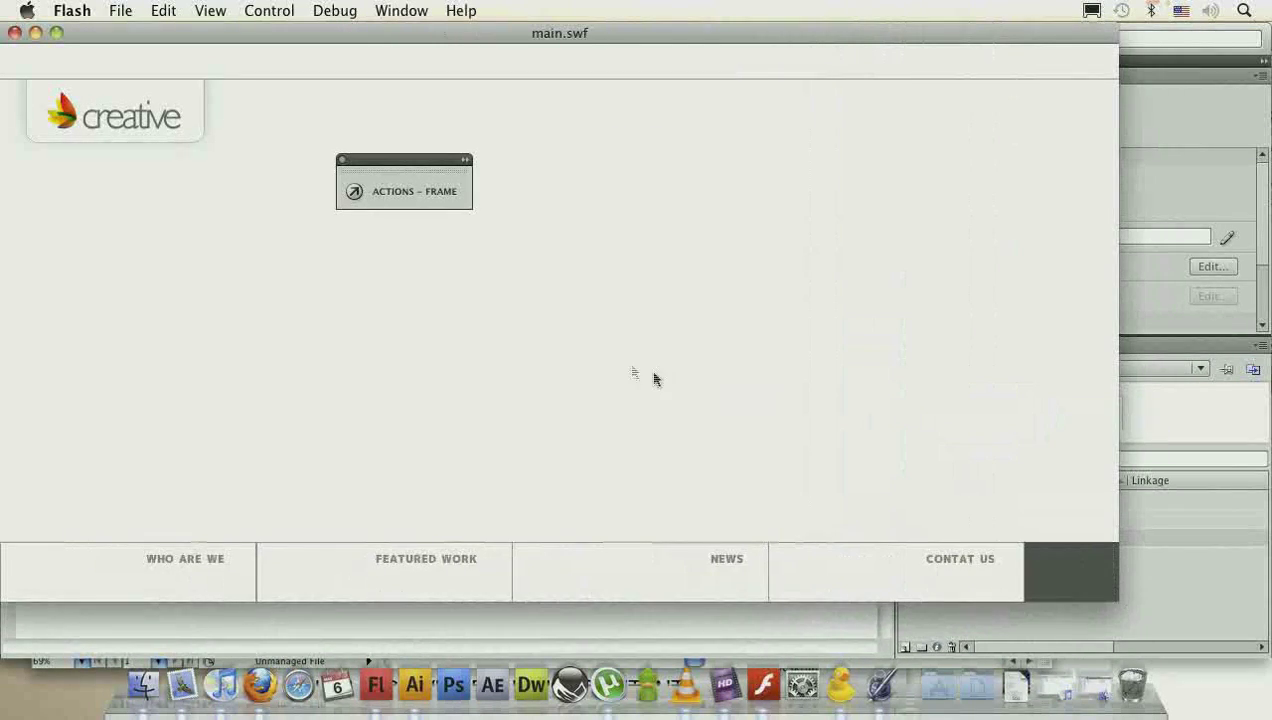
- Add a Drop Shadow filter to the header bar
key(super+w)
click(578, 335)
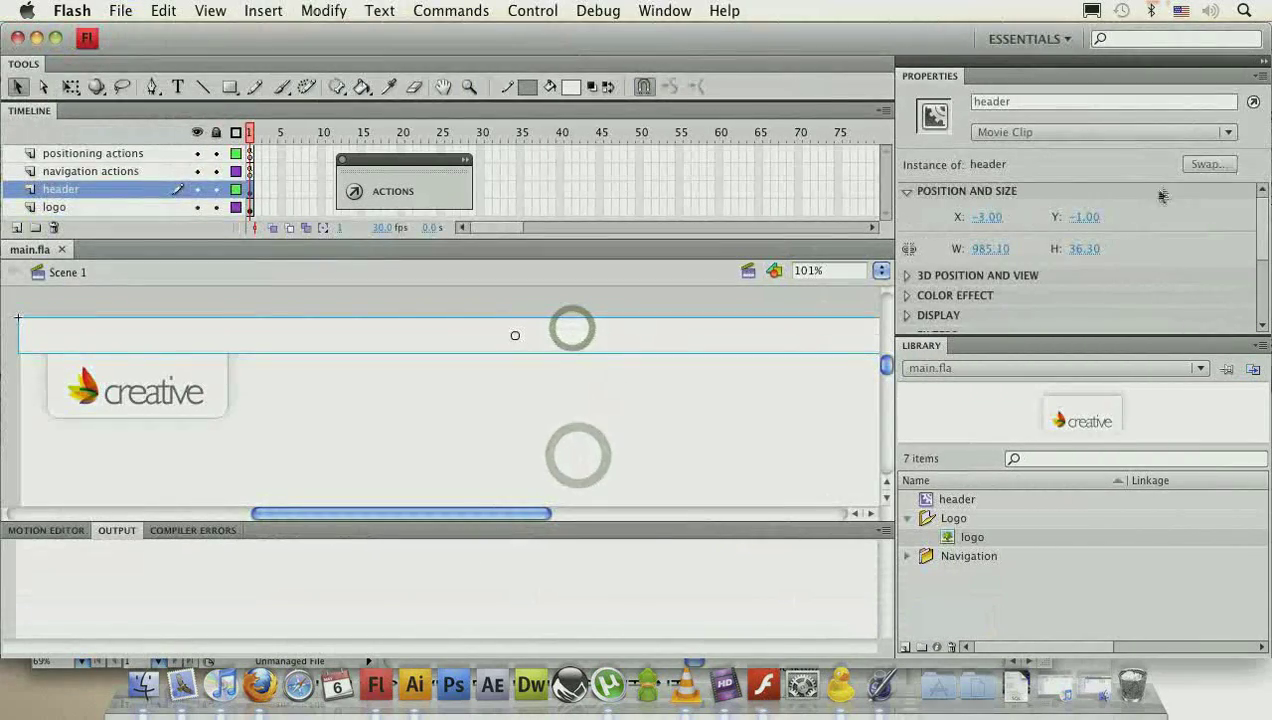
scroll(1260, 252, down, 2)
scroll(1260, 252, down, 2)
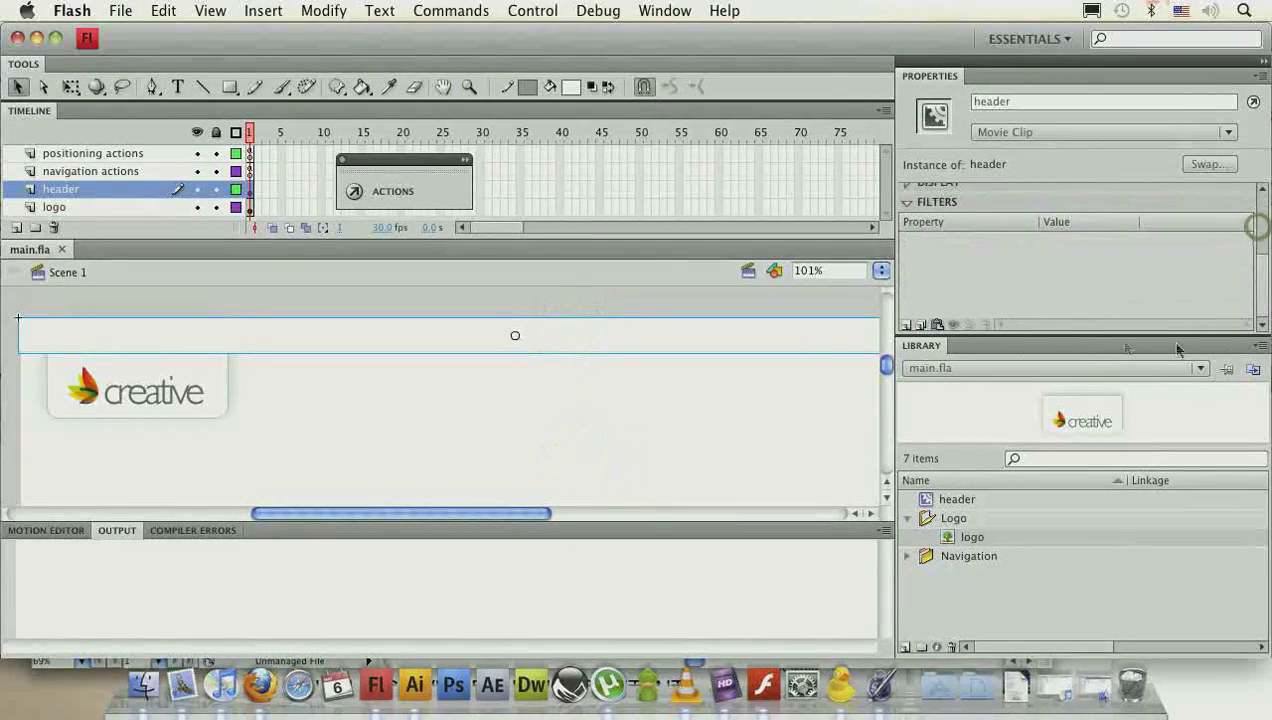
click(907, 326)
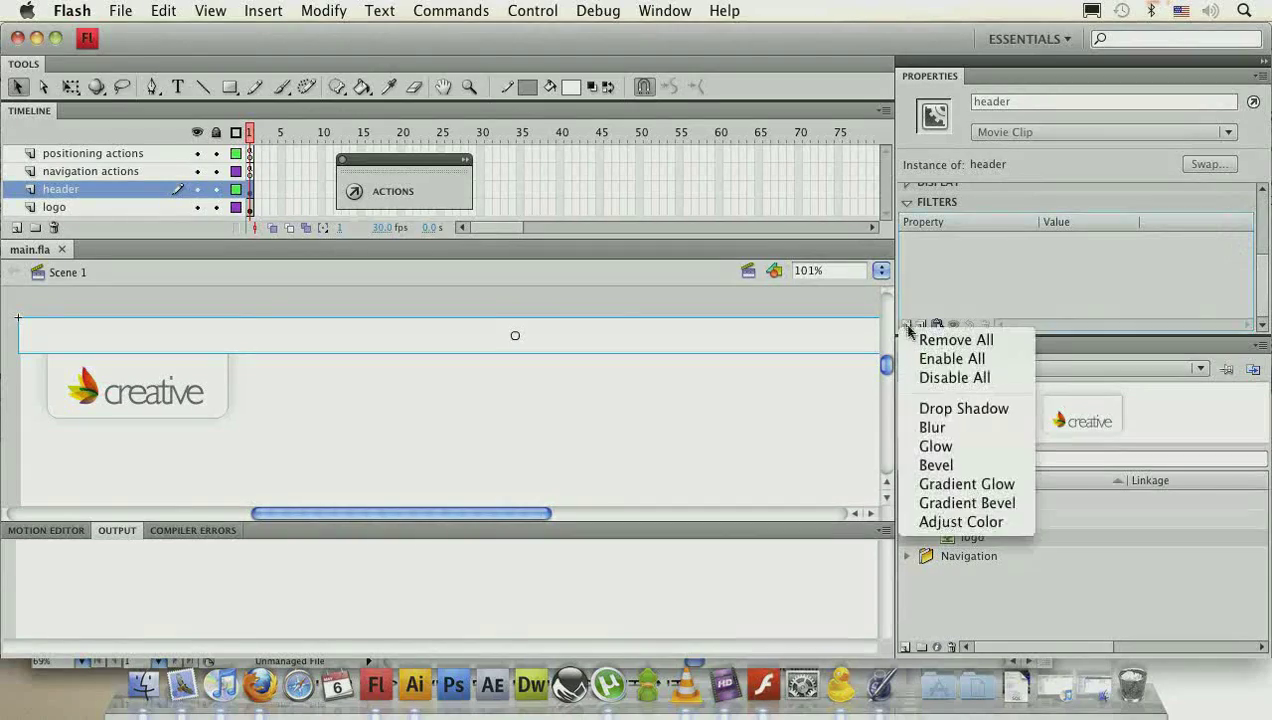
click(963, 408)
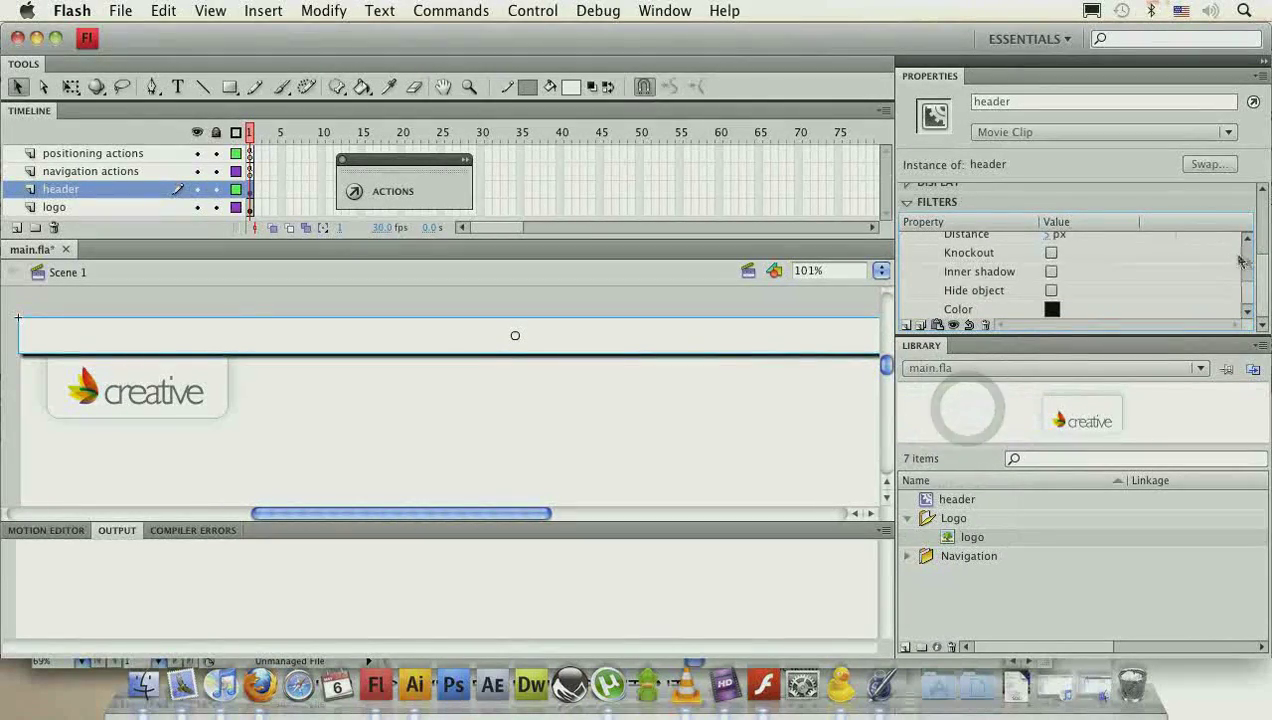
- Lower the drop shadow strength to 18%
scroll(1116, 260, up, 3)
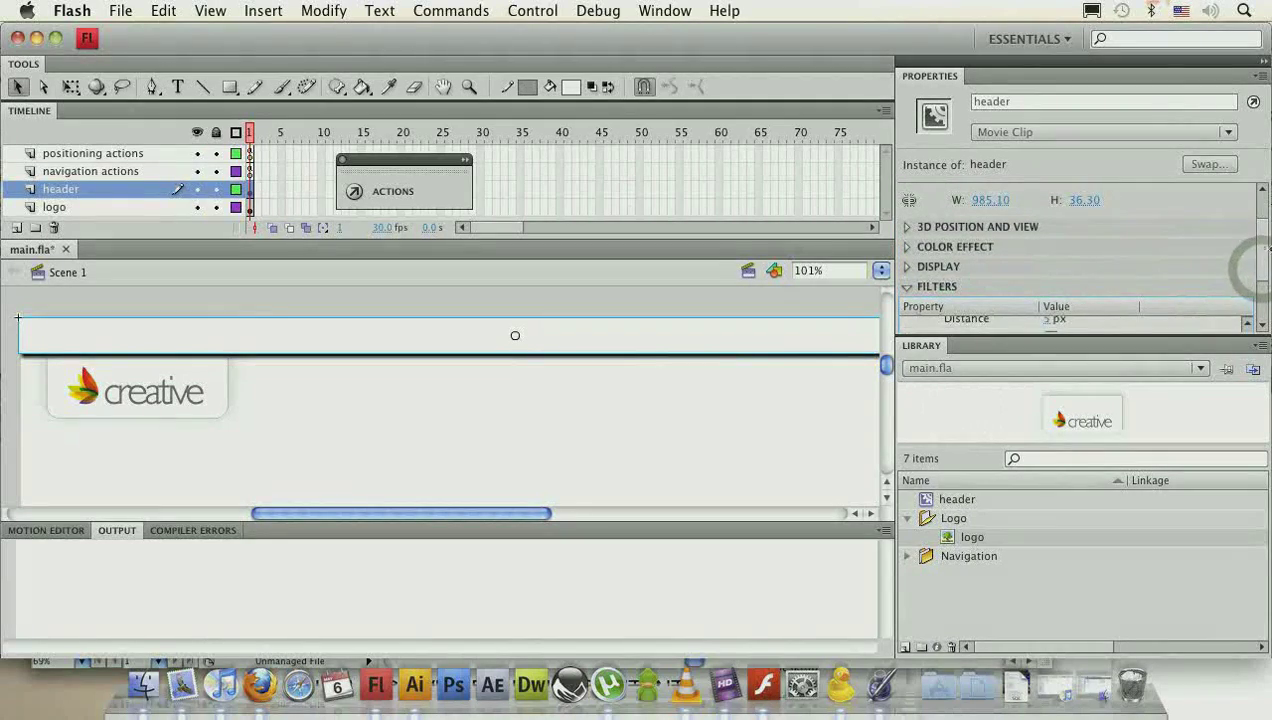
scroll(1252, 255, down, 3)
scroll(1250, 268, up, 3)
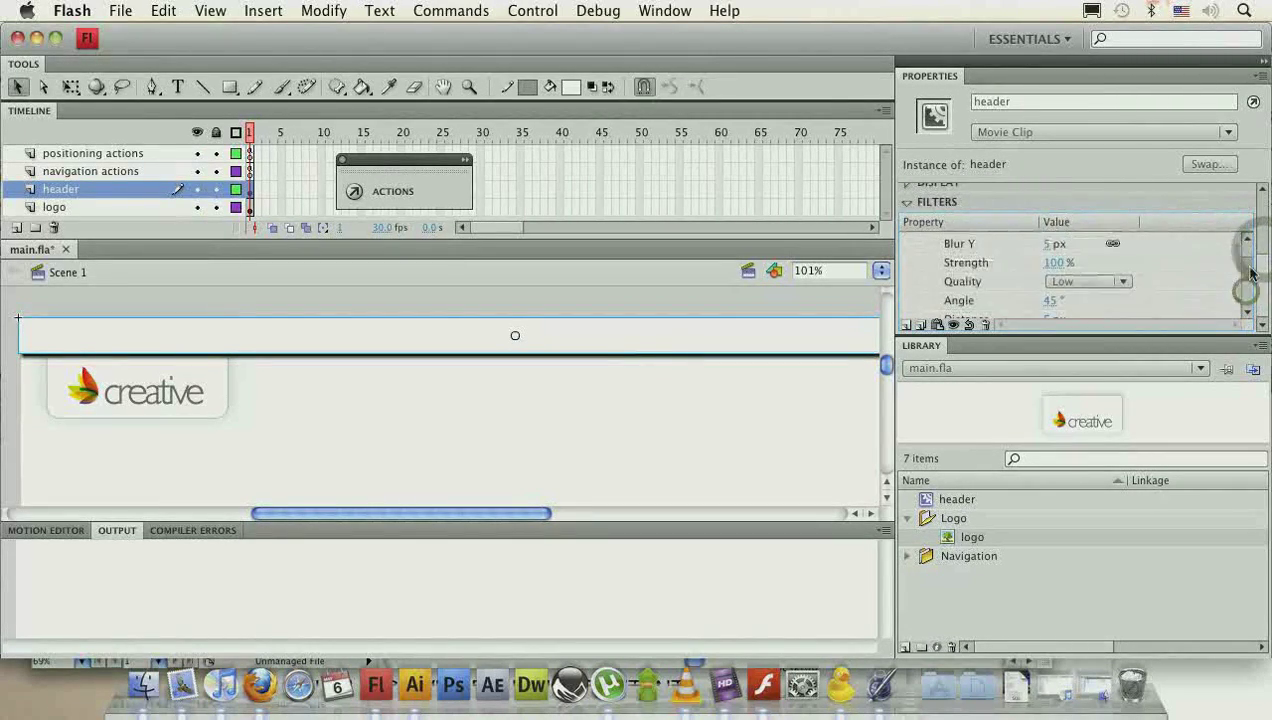
click(1050, 263)
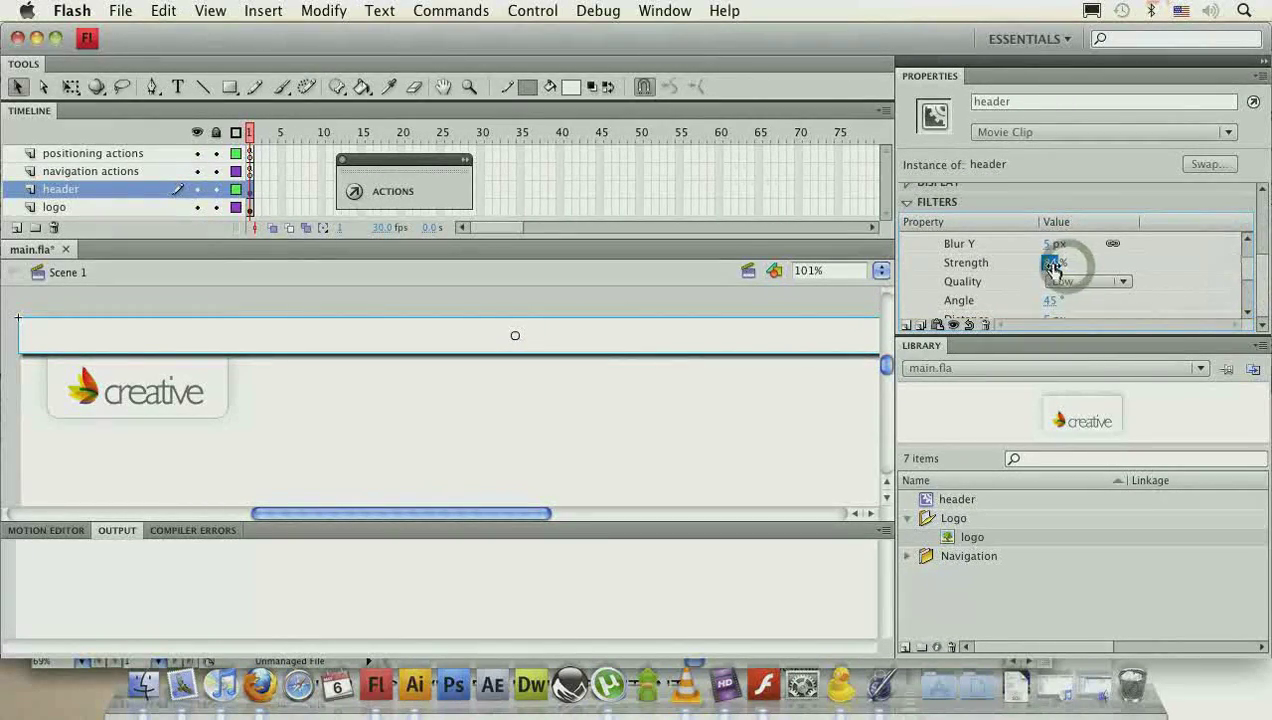
drag(1052, 268, 990, 269)
- Inside the header symbol, check the background shape's stroke weight
click(783, 357)
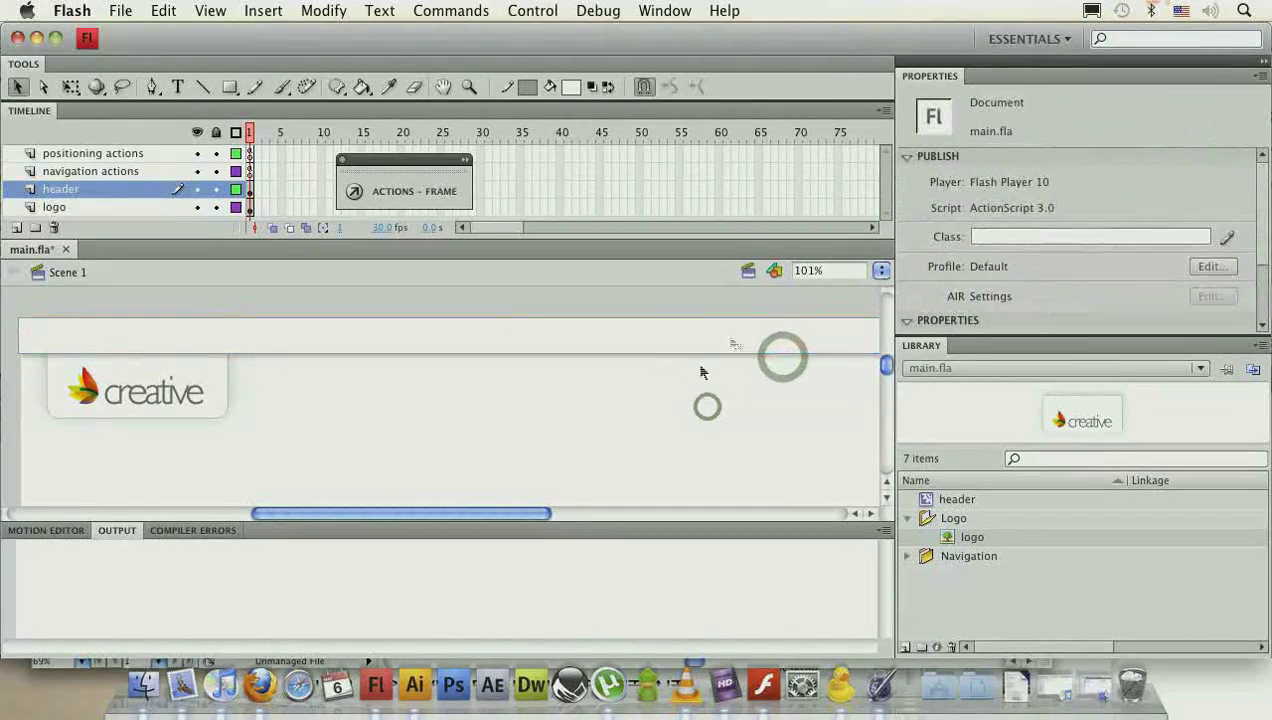
double_click(735, 343)
click(740, 352)
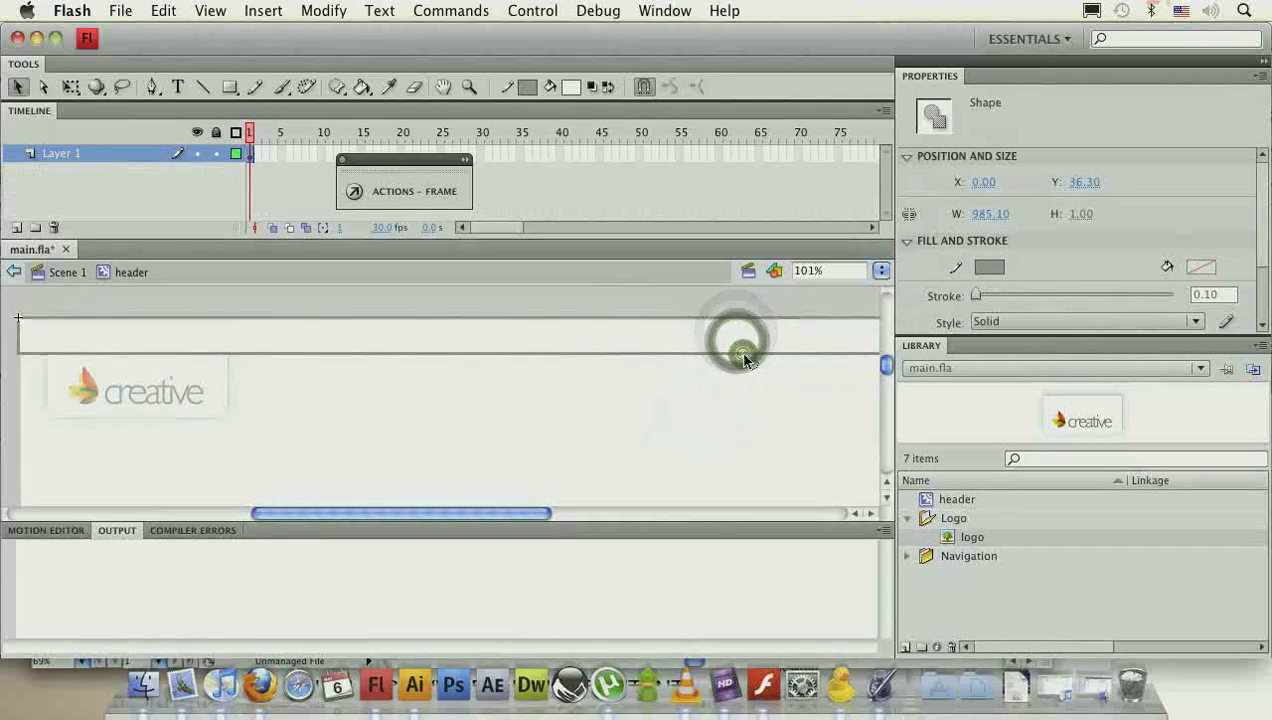
click(744, 354)
click(1216, 294)
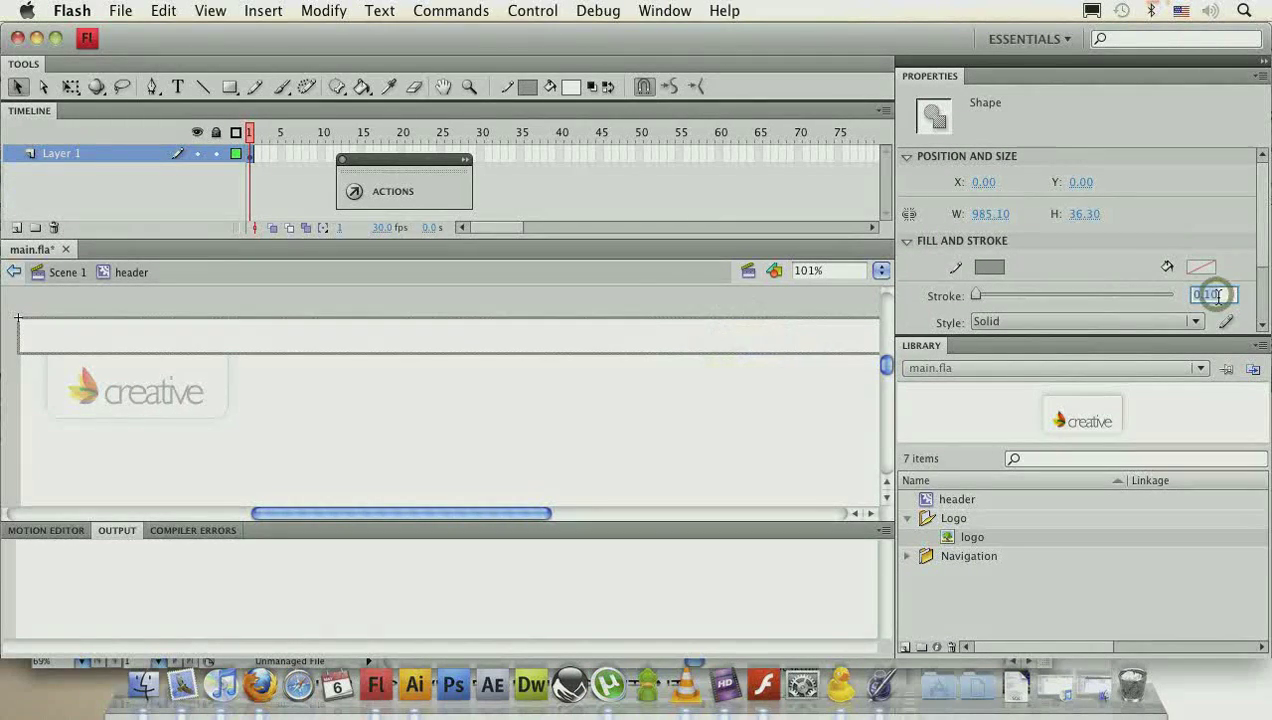
key(super+c)
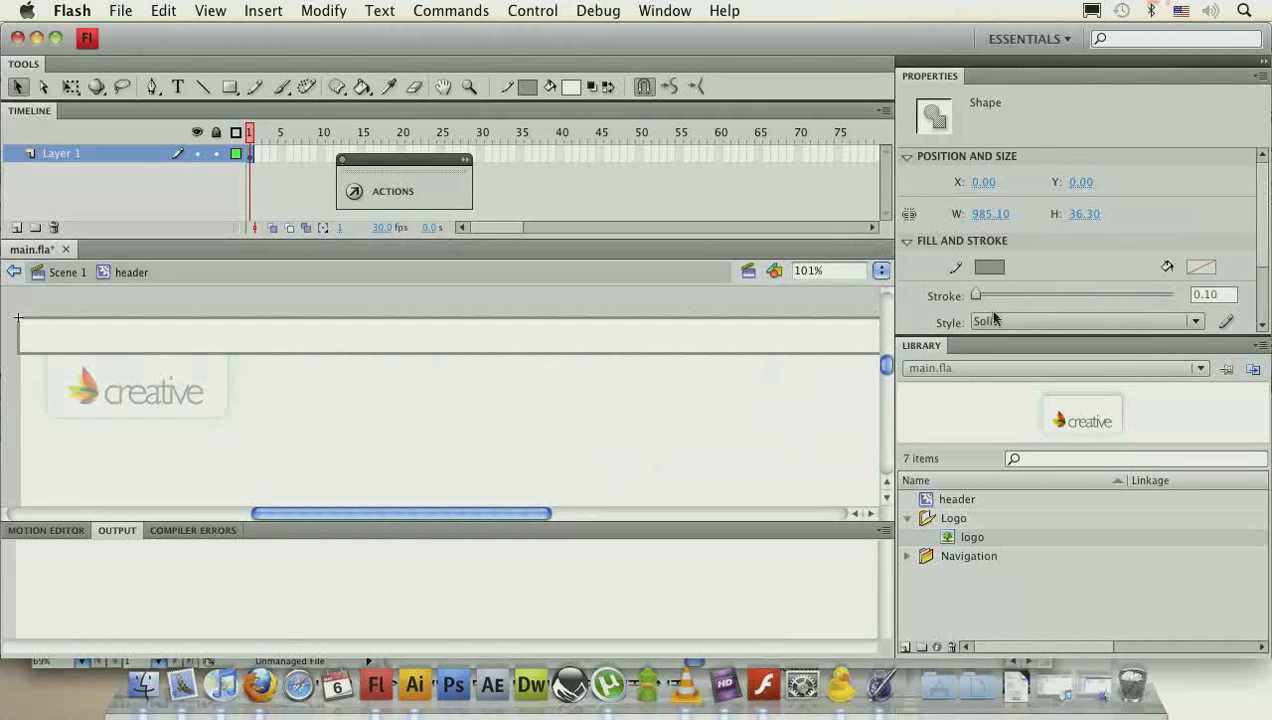
click(705, 443)
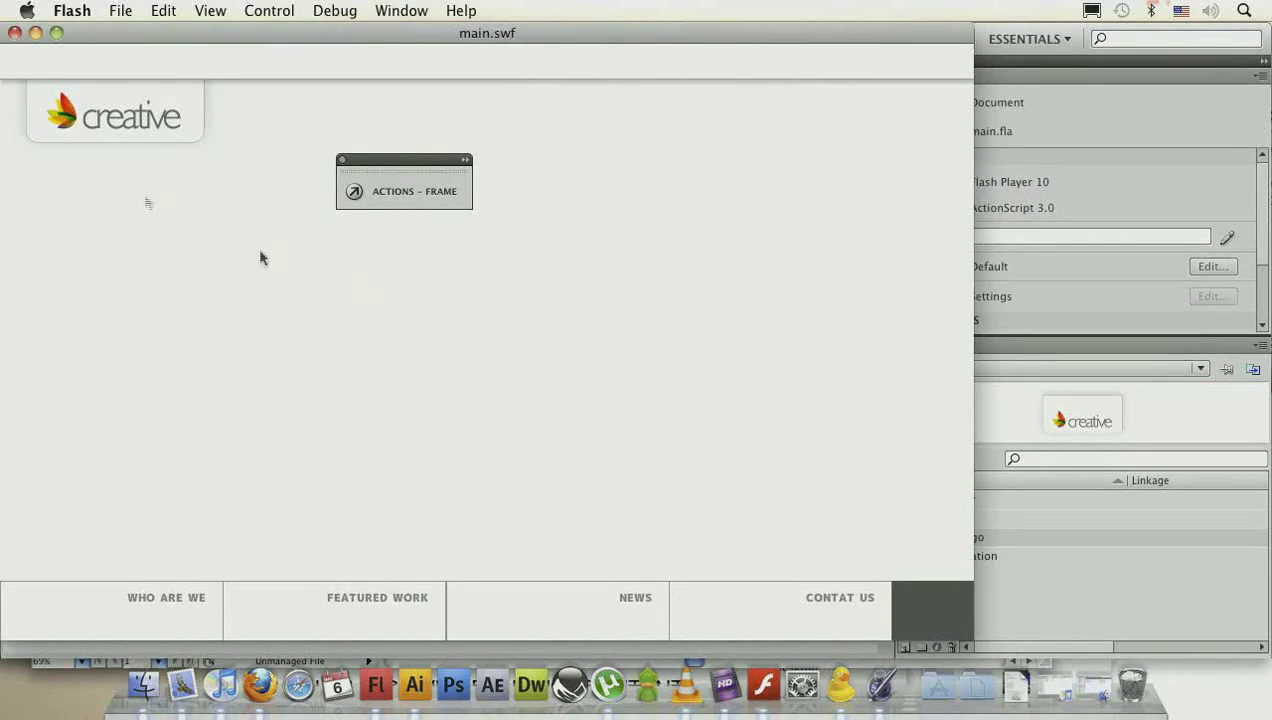
- Widen the test window, then open main.swf in standalone Flash Player and resize it
drag(967, 641, 1155, 650)
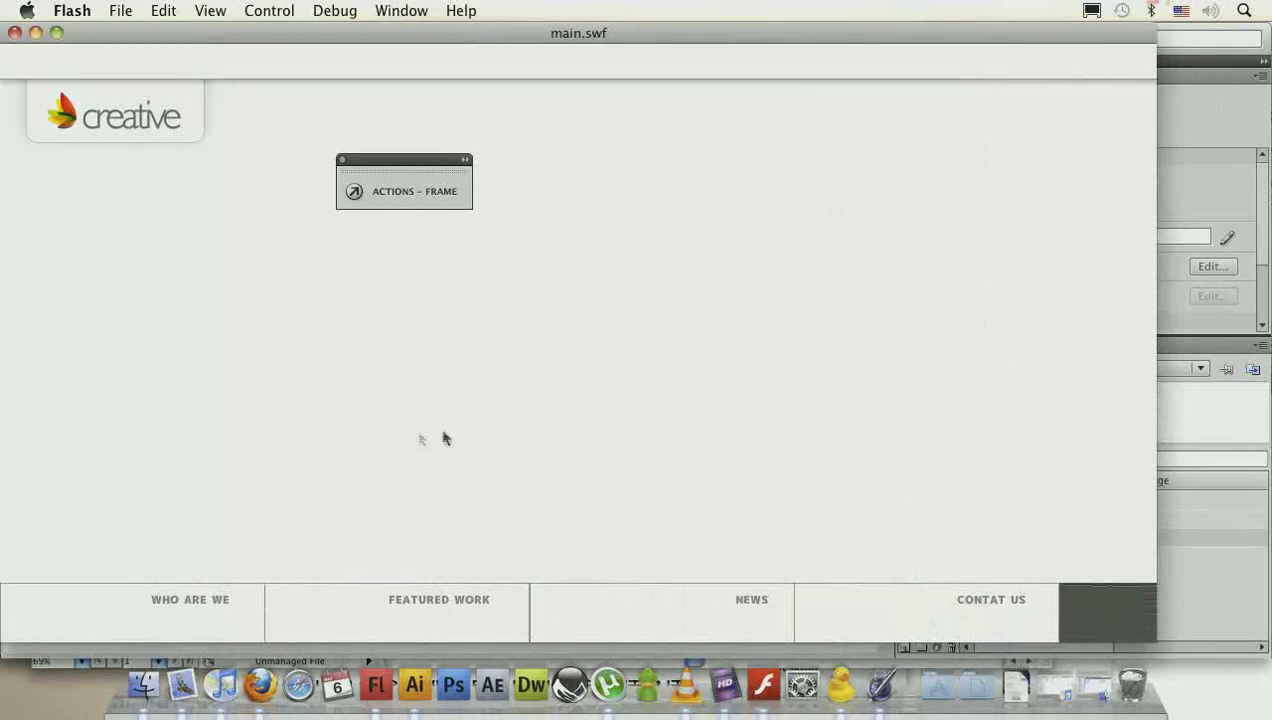
key(super+w)
click(143, 685)
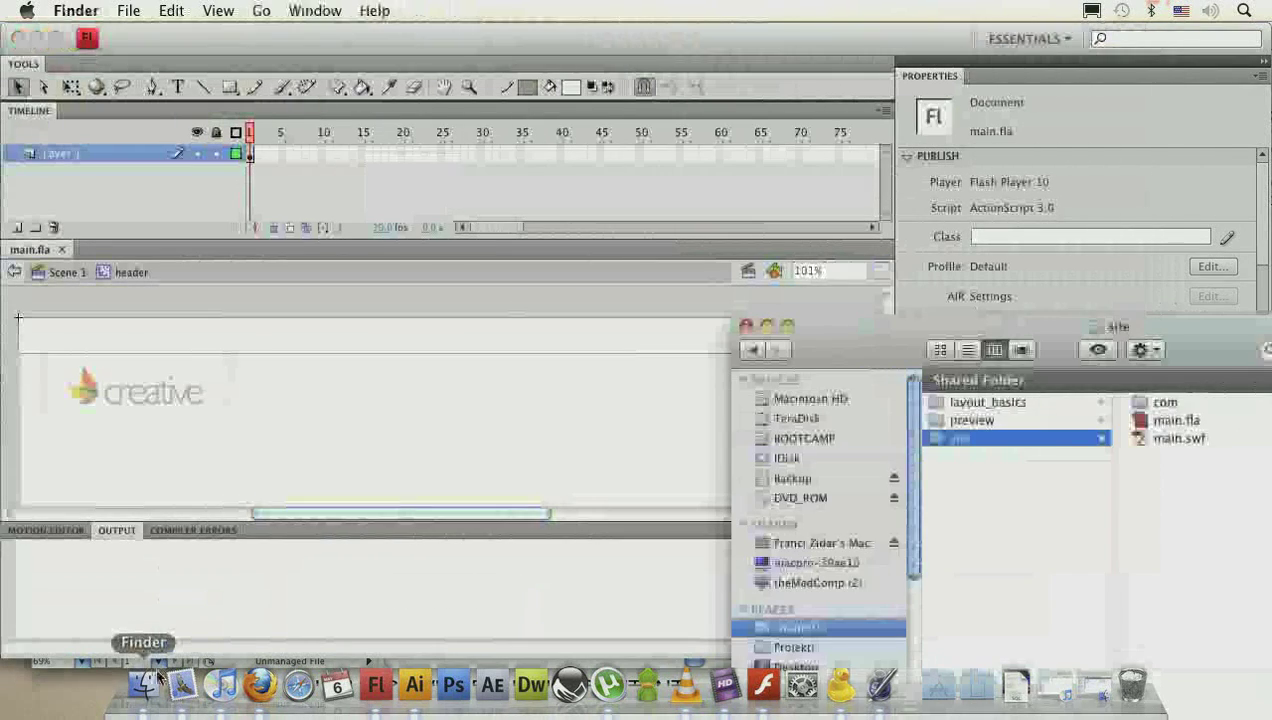
double_click(1184, 440)
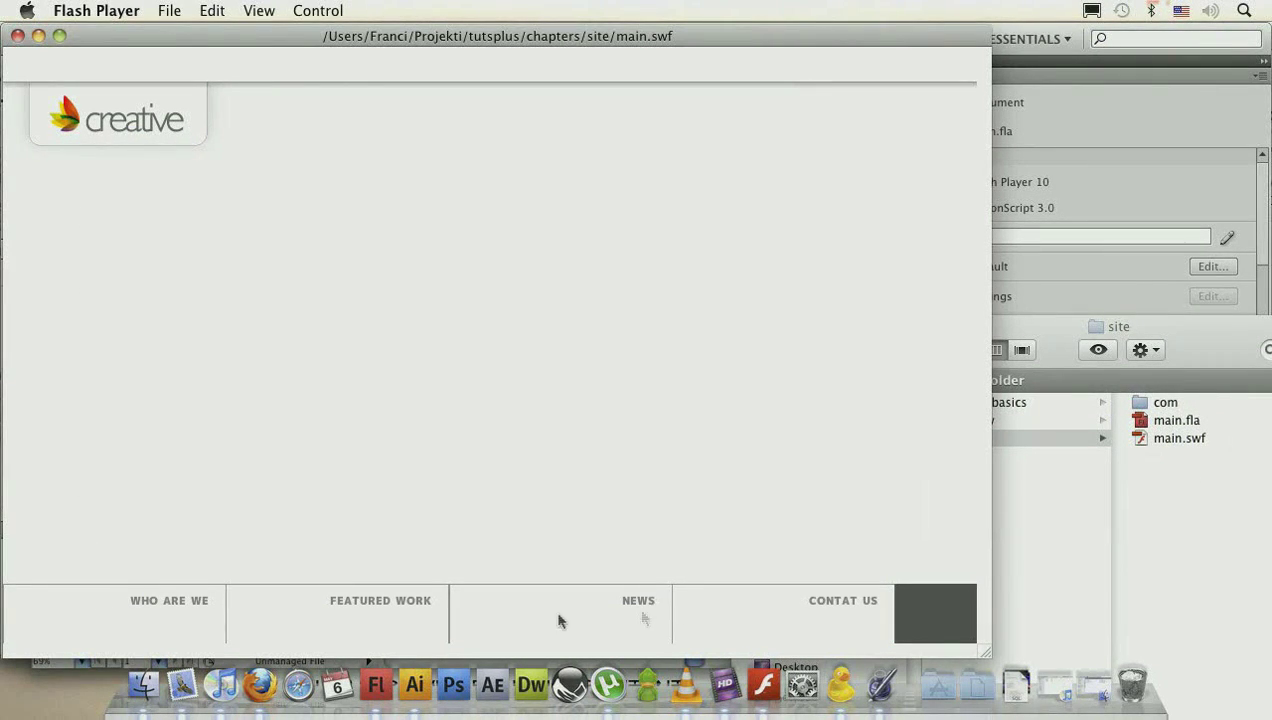
drag(990, 654, 1262, 642)
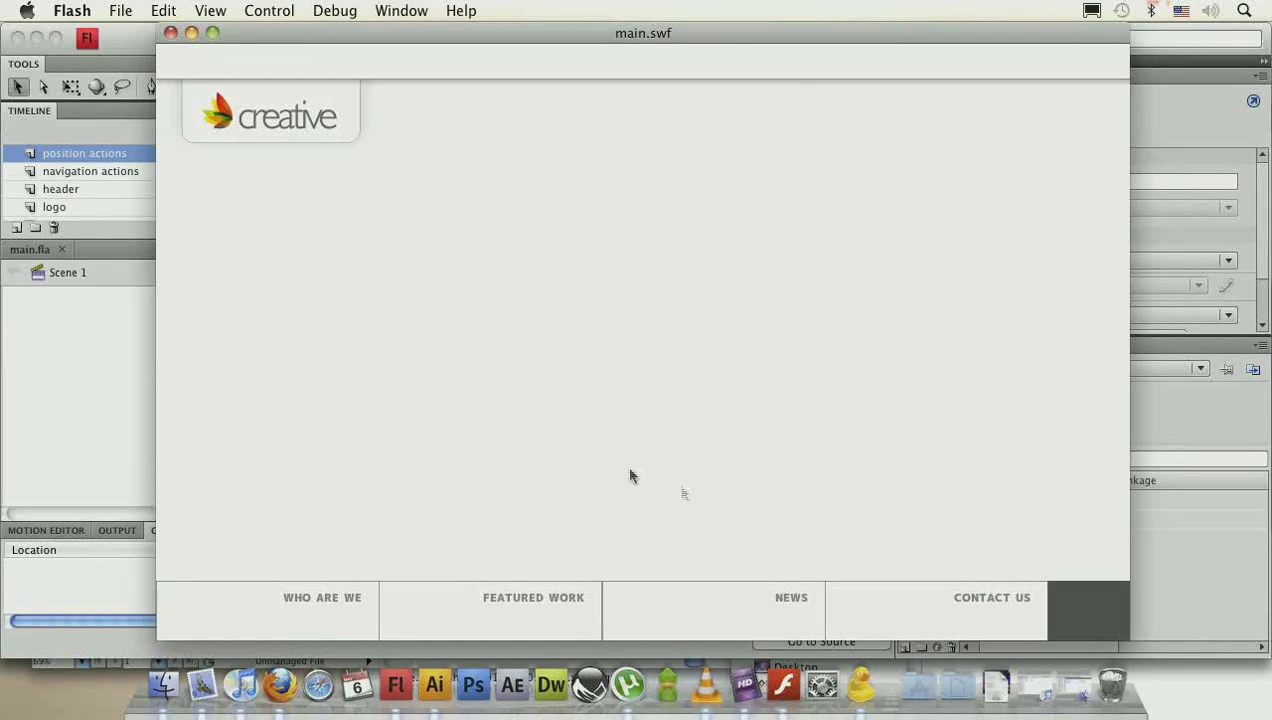
- Copy the Welcome heading group in Illustrator and return to Flash with the stage visible
key(super+w)
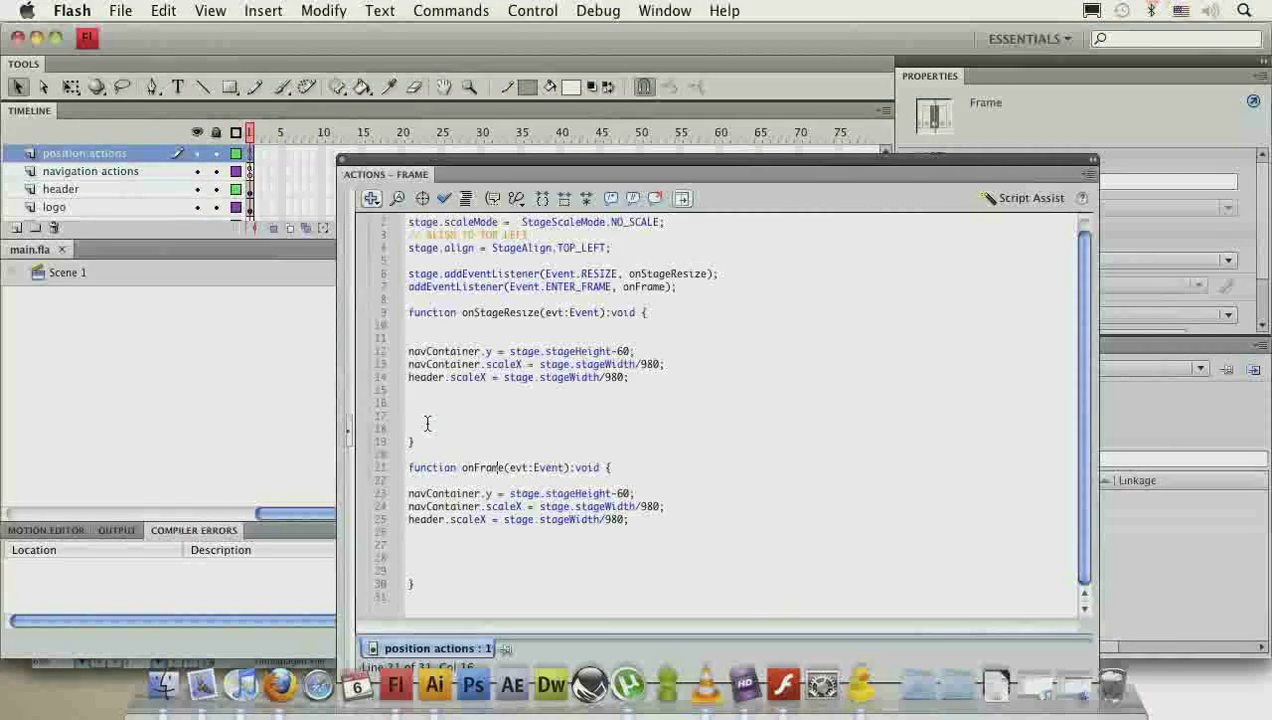
click(428, 418)
click(434, 686)
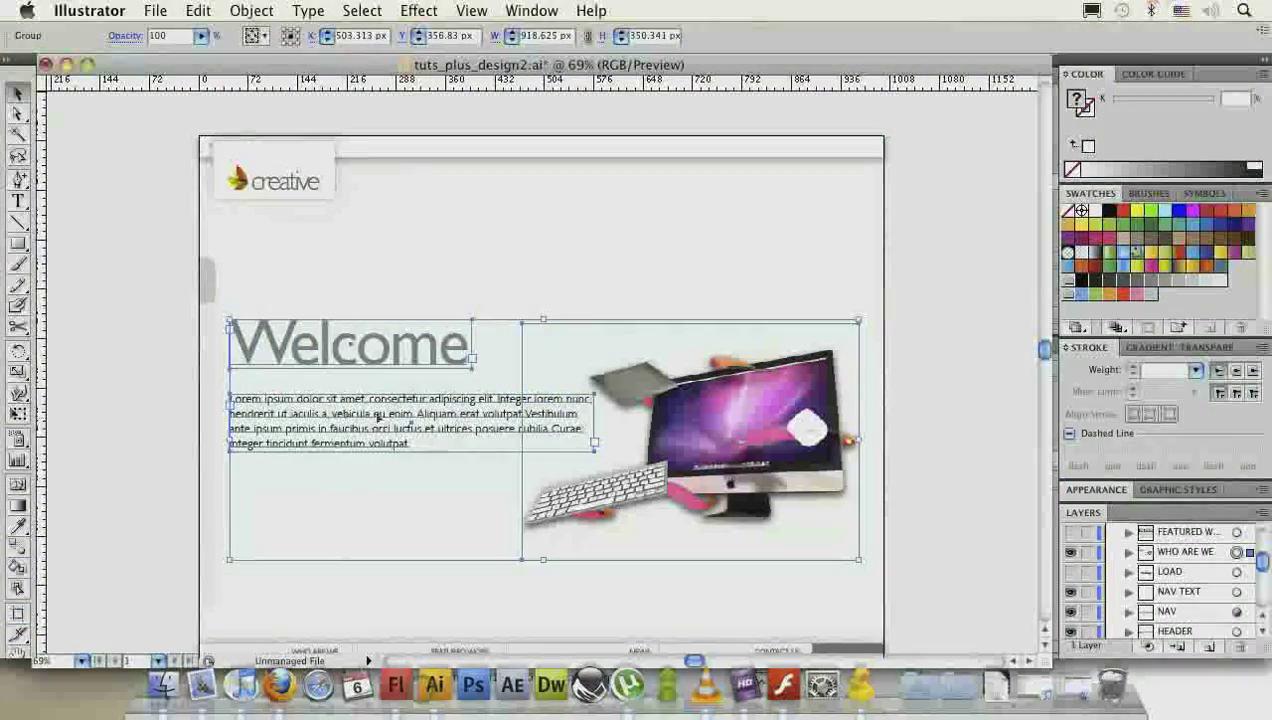
click(139, 357)
click(424, 357)
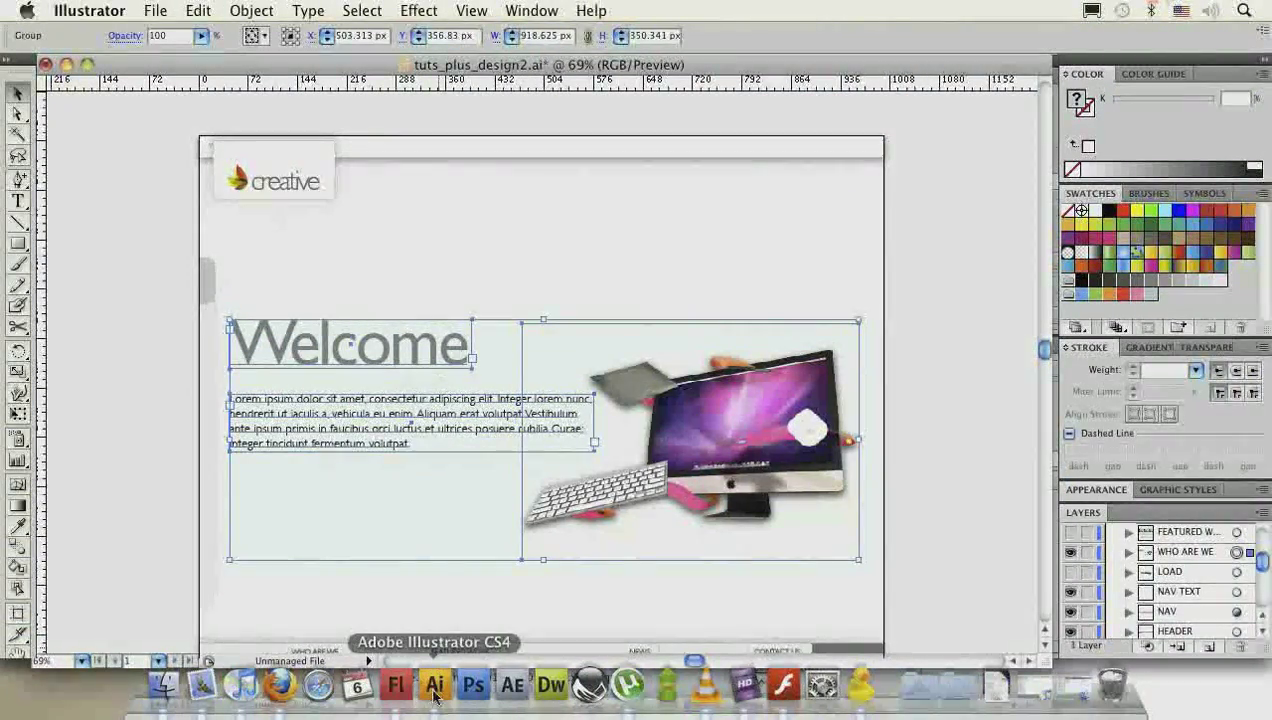
click(396, 686)
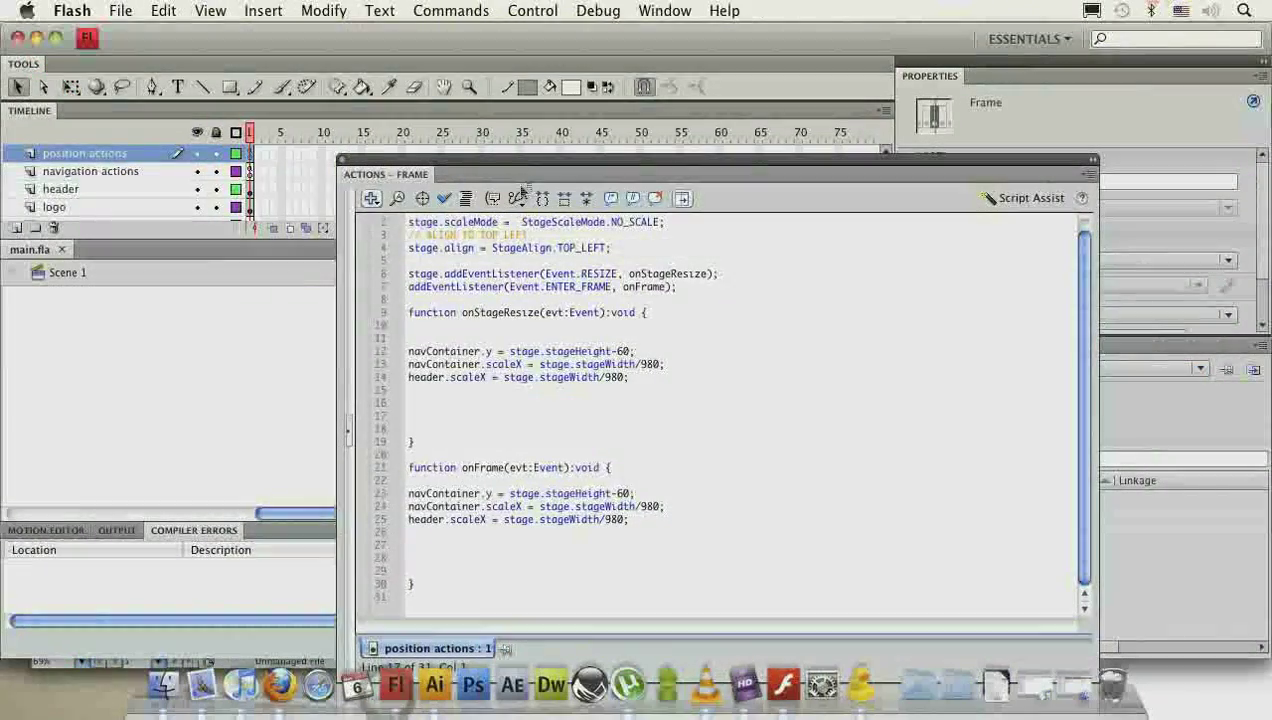
double_click(530, 174)
- Paste the Illustrator artwork onto the main section layer and move it under the logo
scroll(78, 208, down, 1)
click(77, 207)
click(275, 355)
key(super+v)
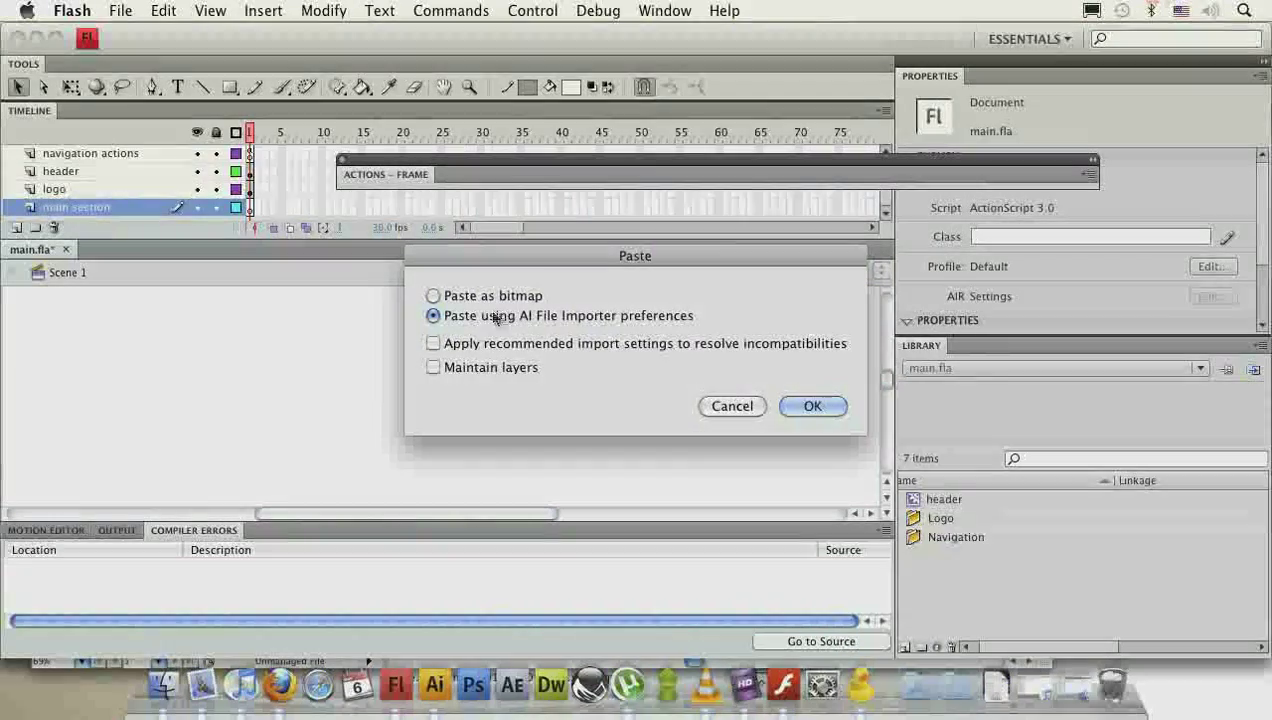
click(812, 406)
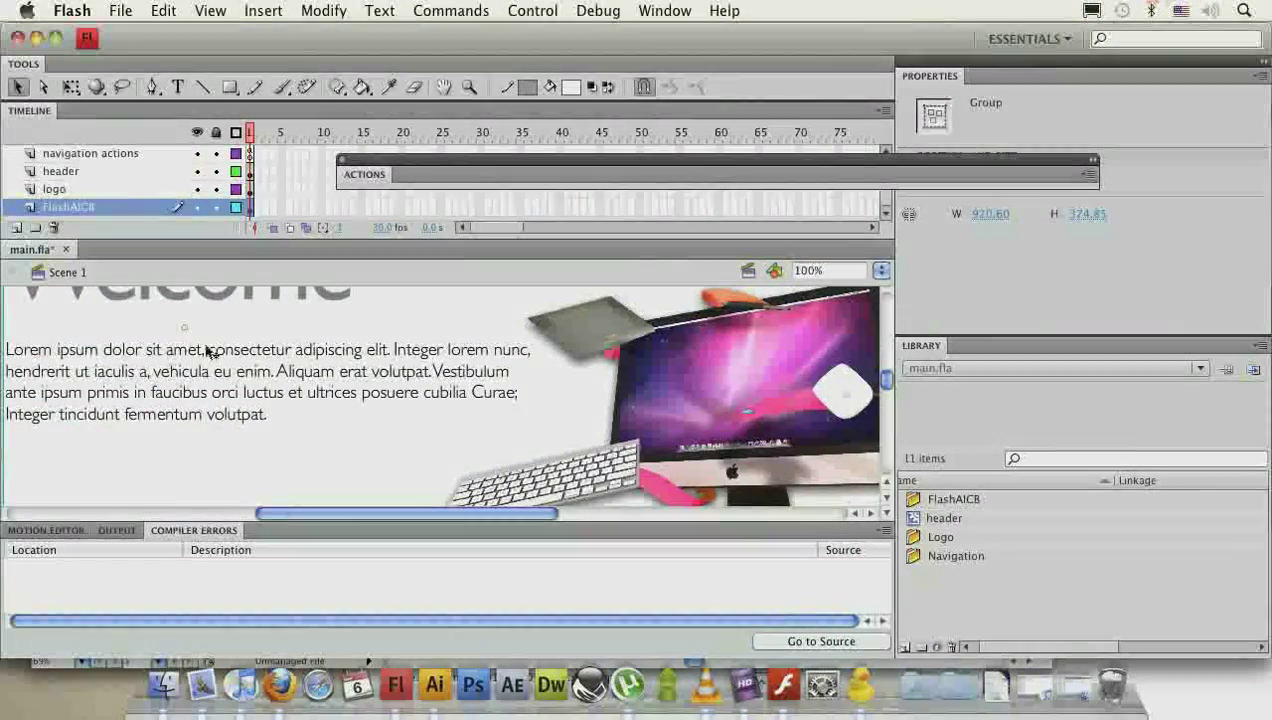
click(184, 326)
double_click(443, 88)
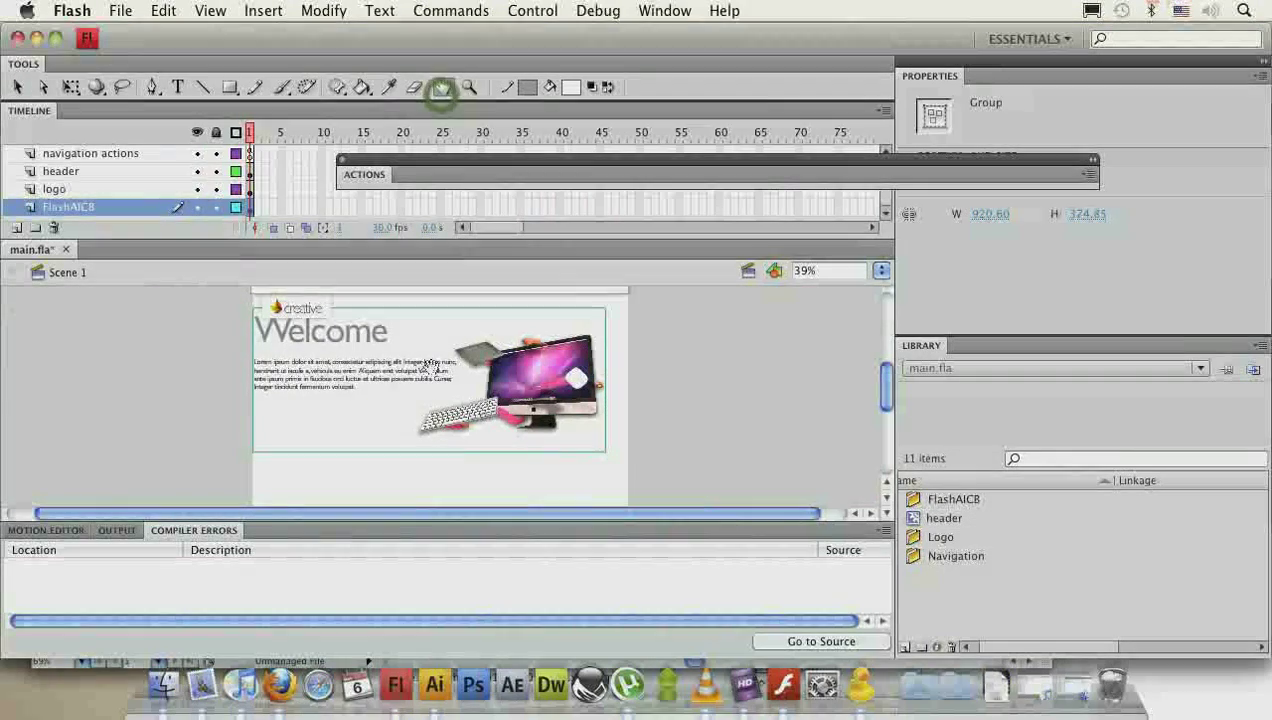
drag(425, 405, 398, 384)
click(651, 377)
- Break the pasted artwork group apart
click(340, 372)
right_click(390, 400)
click(486, 527)
click(222, 413)
- Narrow the body text box slightly and make the heading and body text Dynamic Text
click(369, 378)
click(364, 392)
click(368, 395)
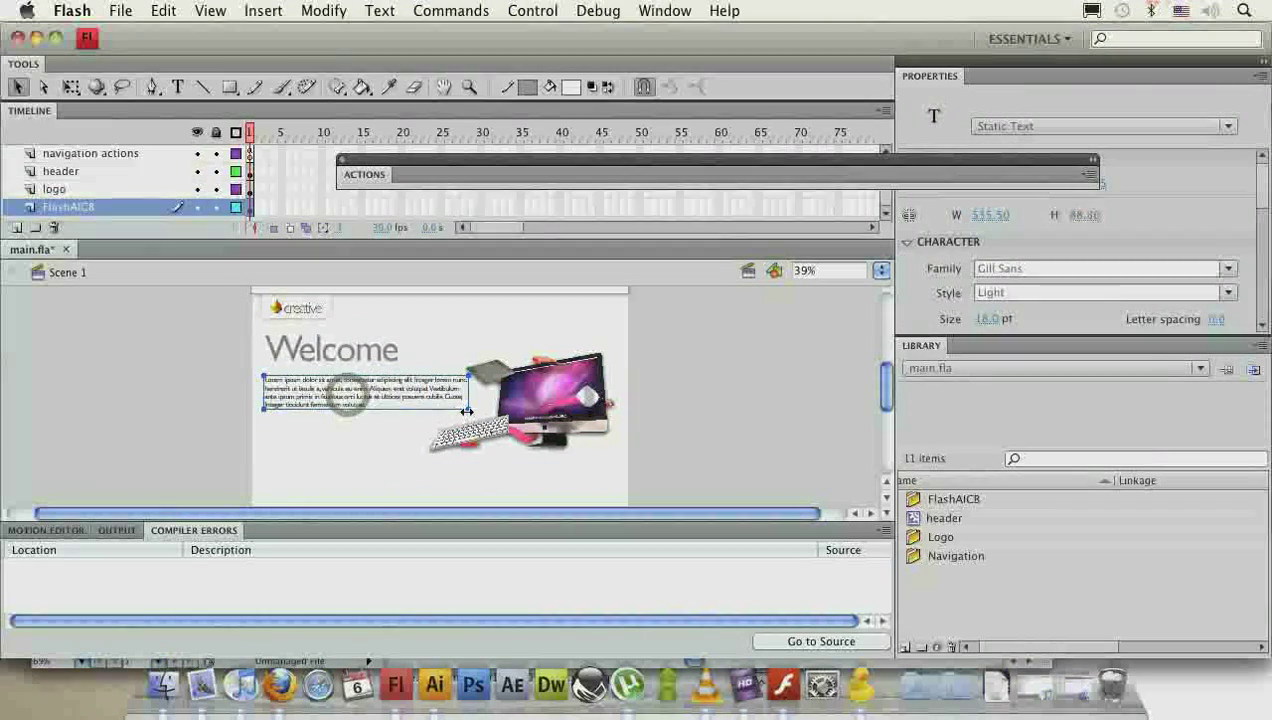
drag(470, 411, 468, 411)
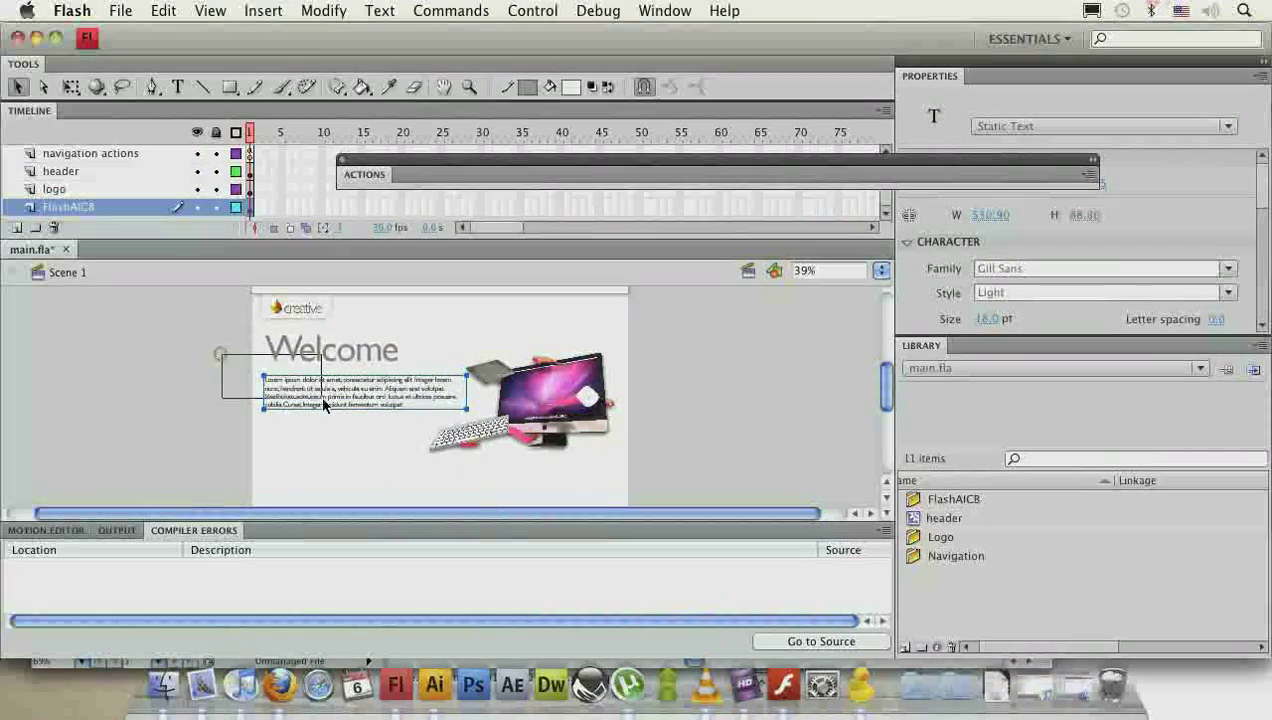
shift+click(307, 358)
click(1015, 126)
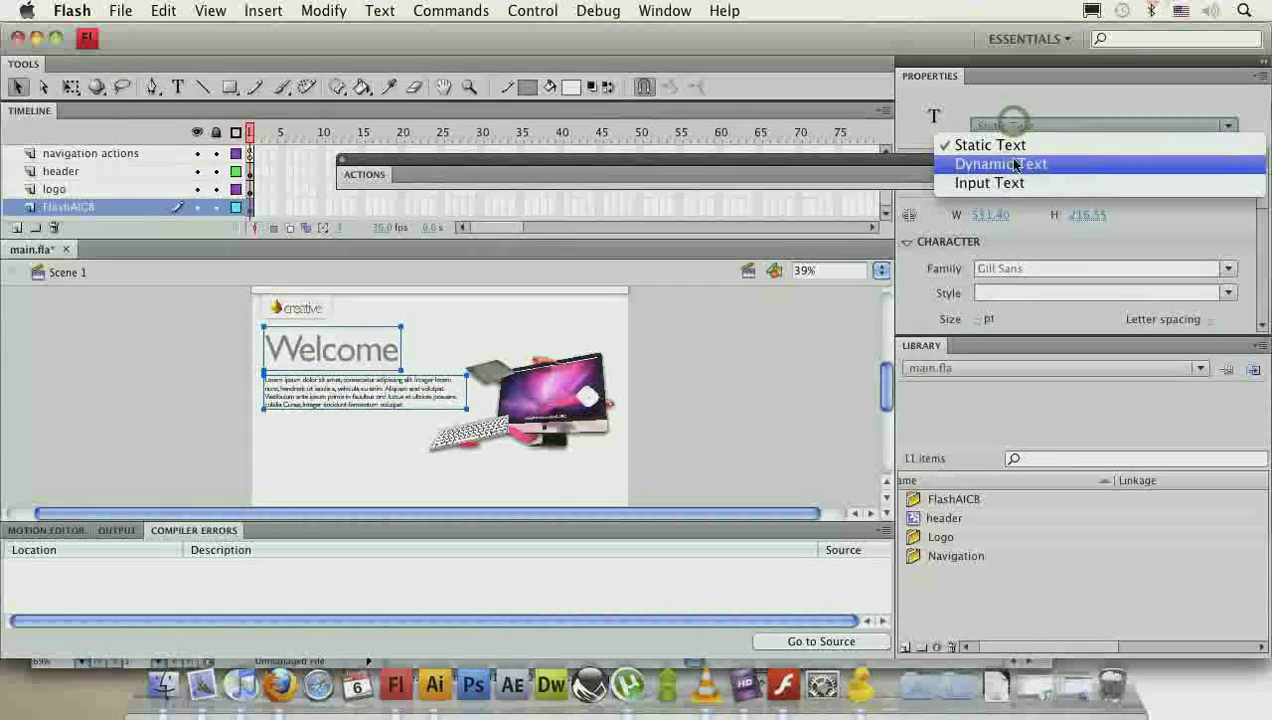
click(1001, 164)
click(783, 400)
- Set the body text's line behaviour to Multiline
click(426, 377)
scroll(923, 274, down, 5)
scroll(929, 279, down, 2)
click(1000, 294)
click(1041, 331)
click(693, 397)
click(410, 382)
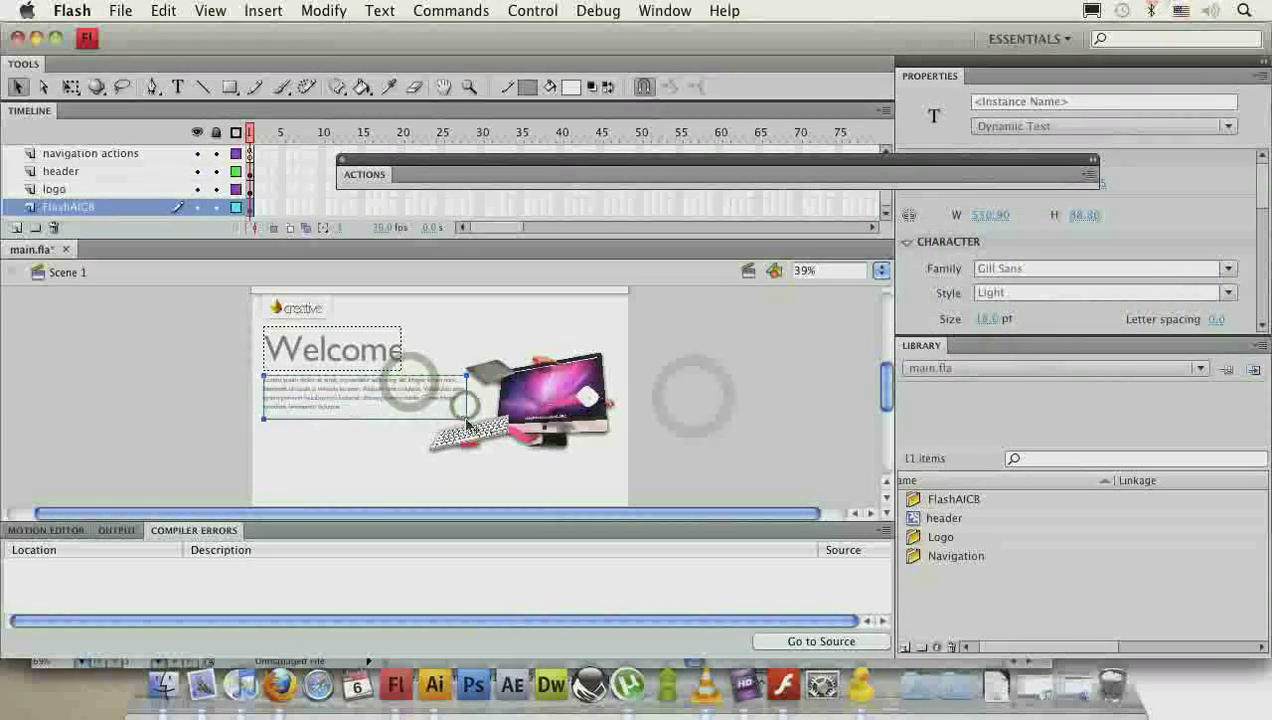
click(195, 422)
click(528, 418)
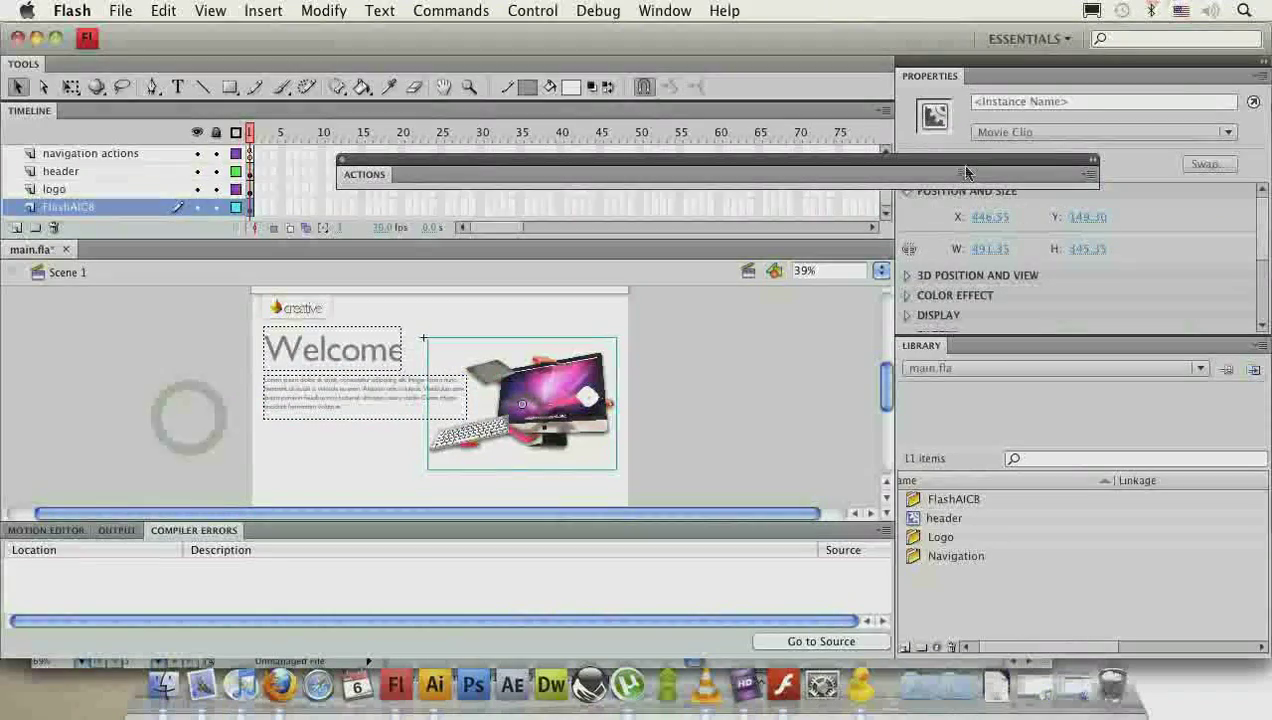
- Rename the FlashAICB library folder to welcome and its Layer 1 folder to welcome_image
click(930, 500)
double_click(942, 501)
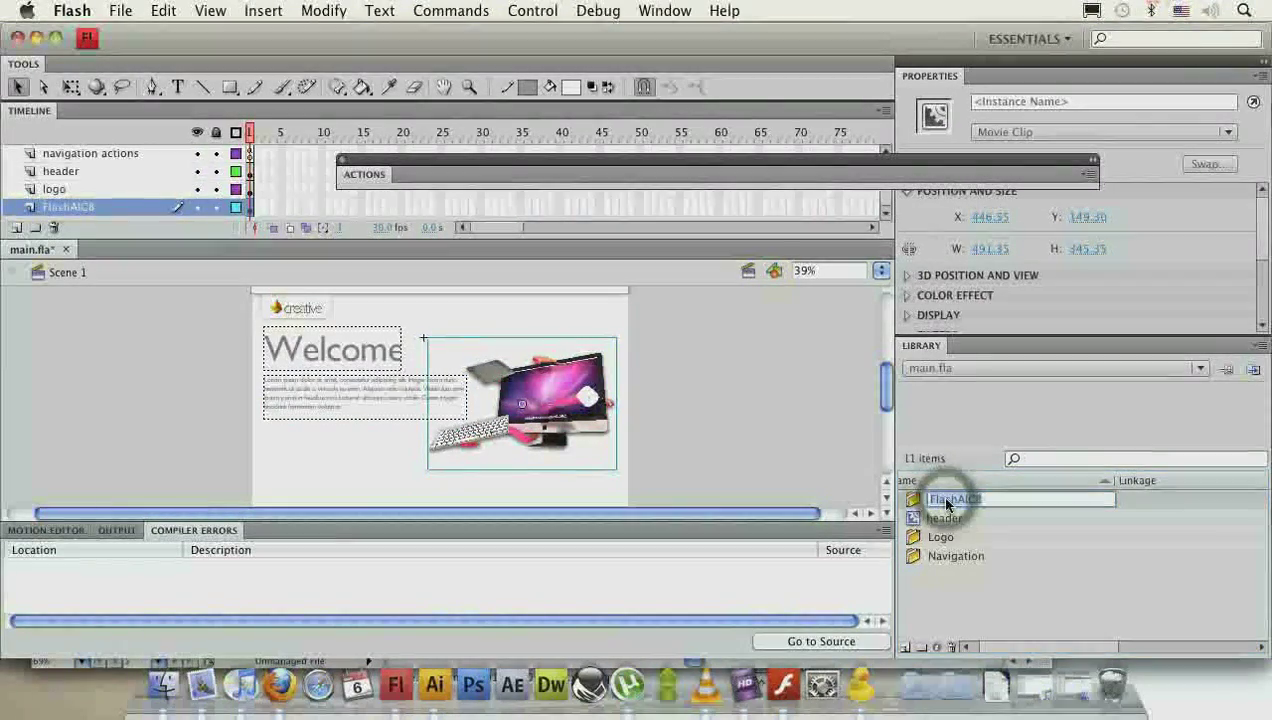
text(we)
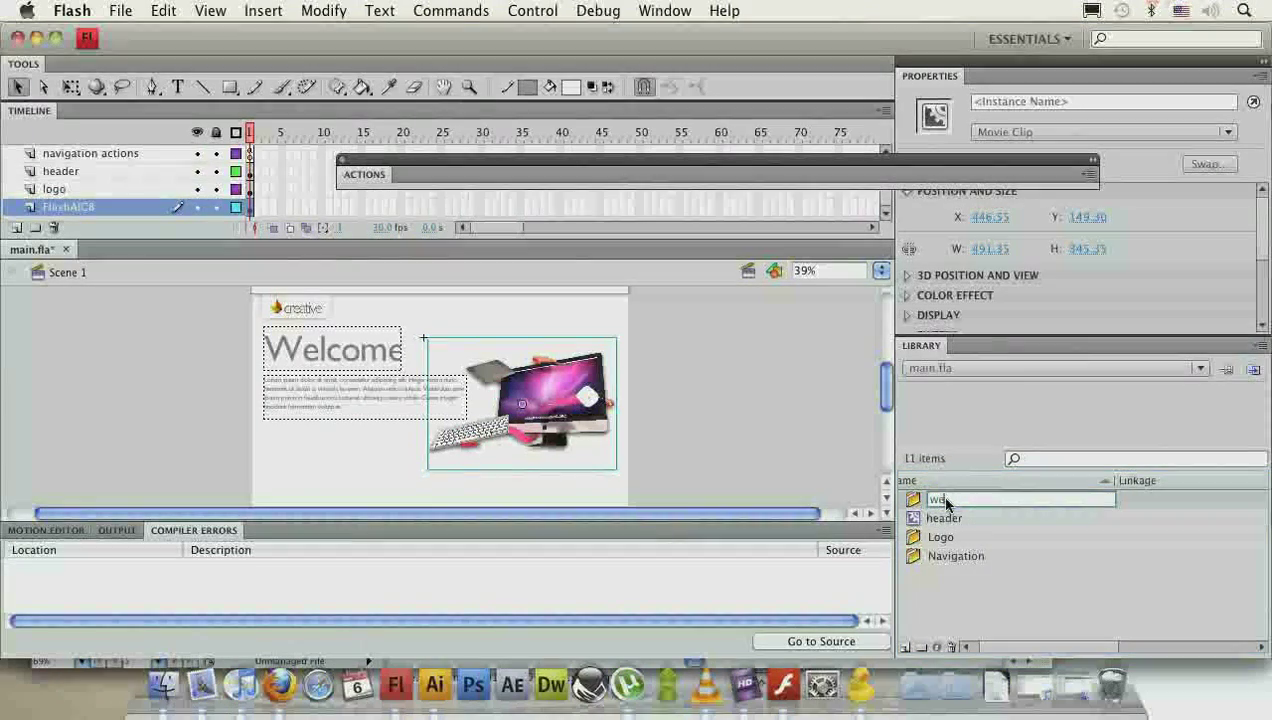
text(lcome)
key(Return)
double_click(937, 560)
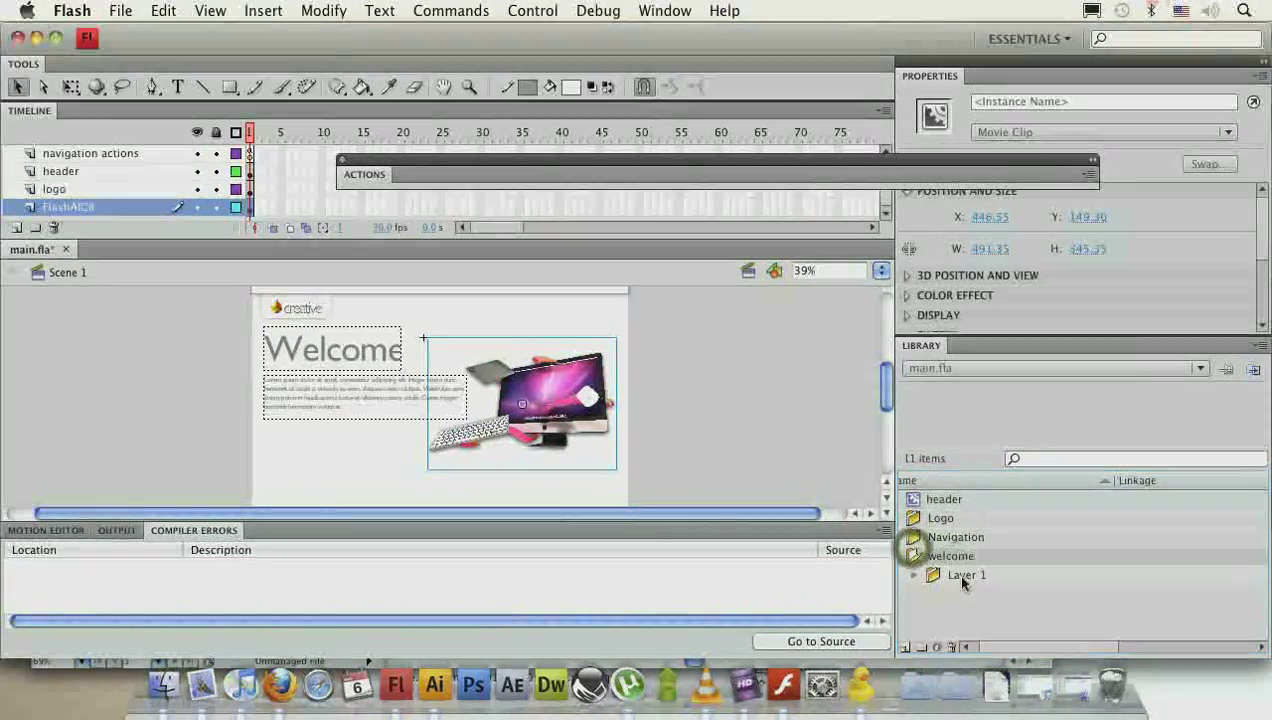
double_click(962, 576)
text(welcome)
click(957, 615)
- Rename the <Image> item to welcome_image and <Image>_0 to welcome_bitmap
click(908, 575)
click(978, 593)
click(983, 594)
text(welcome_image)
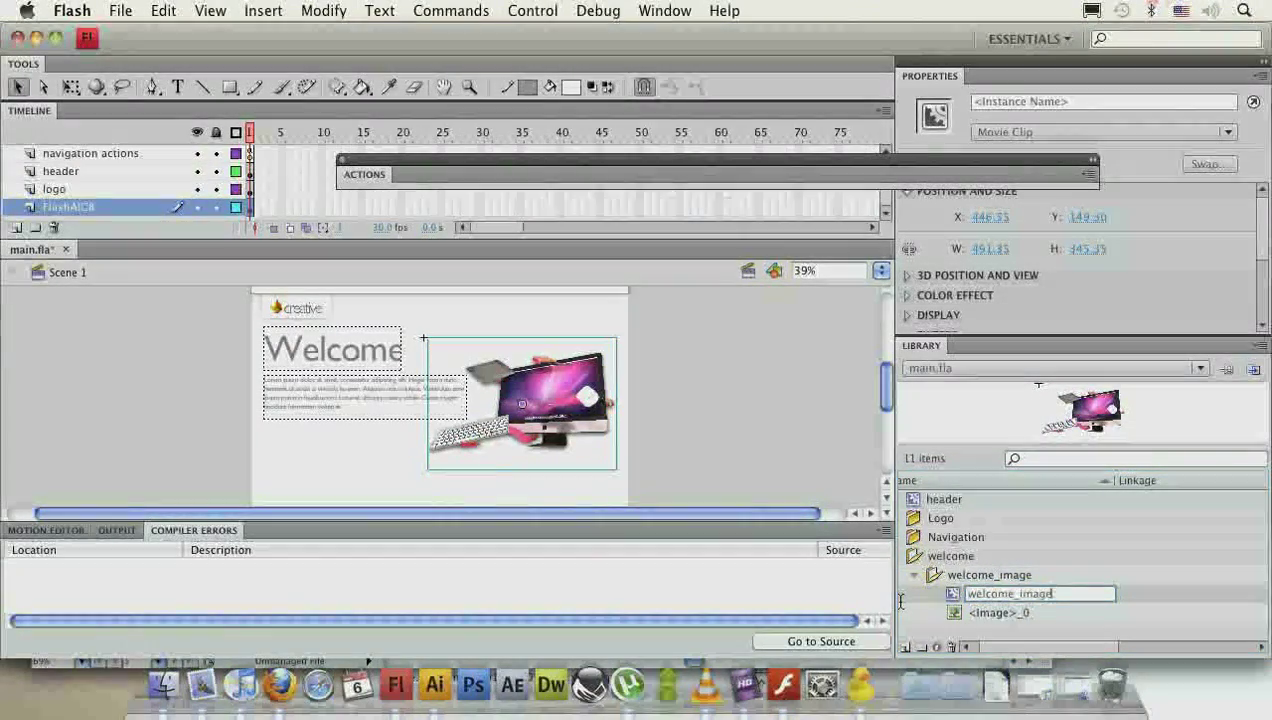
key(Return)
click(988, 597)
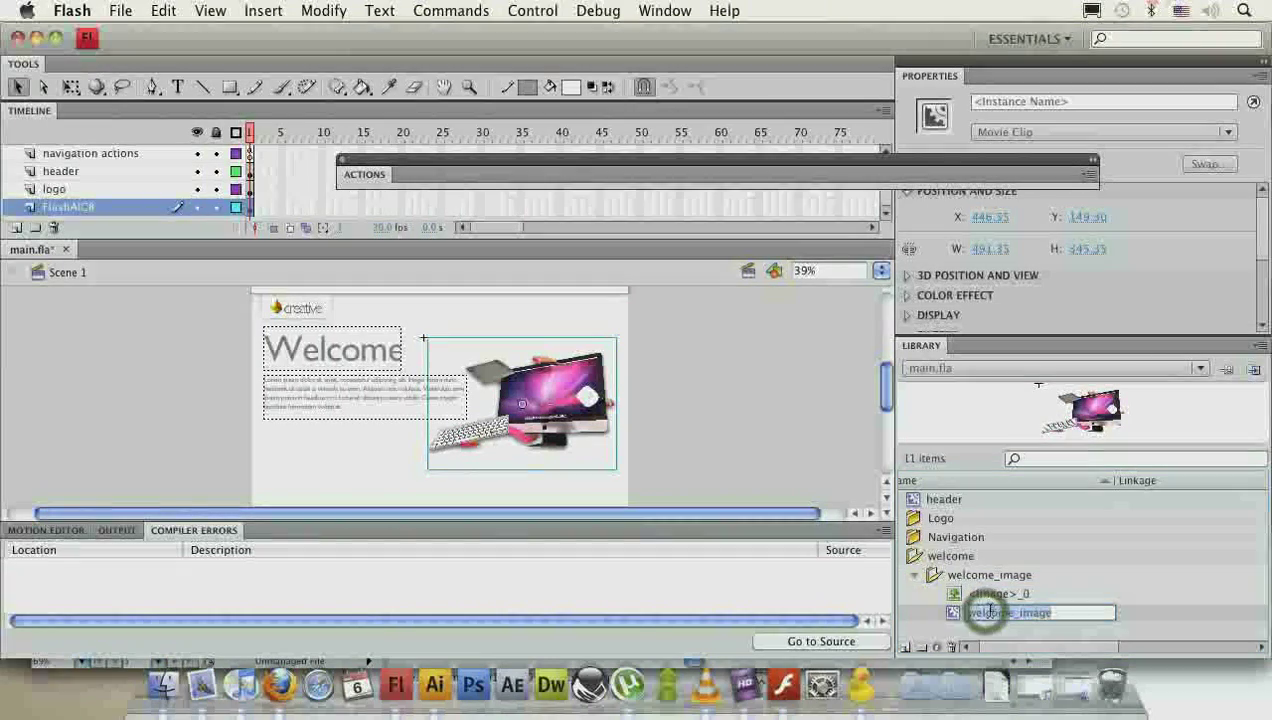
click(992, 597)
text(welcome_bitmap)
key(Return)
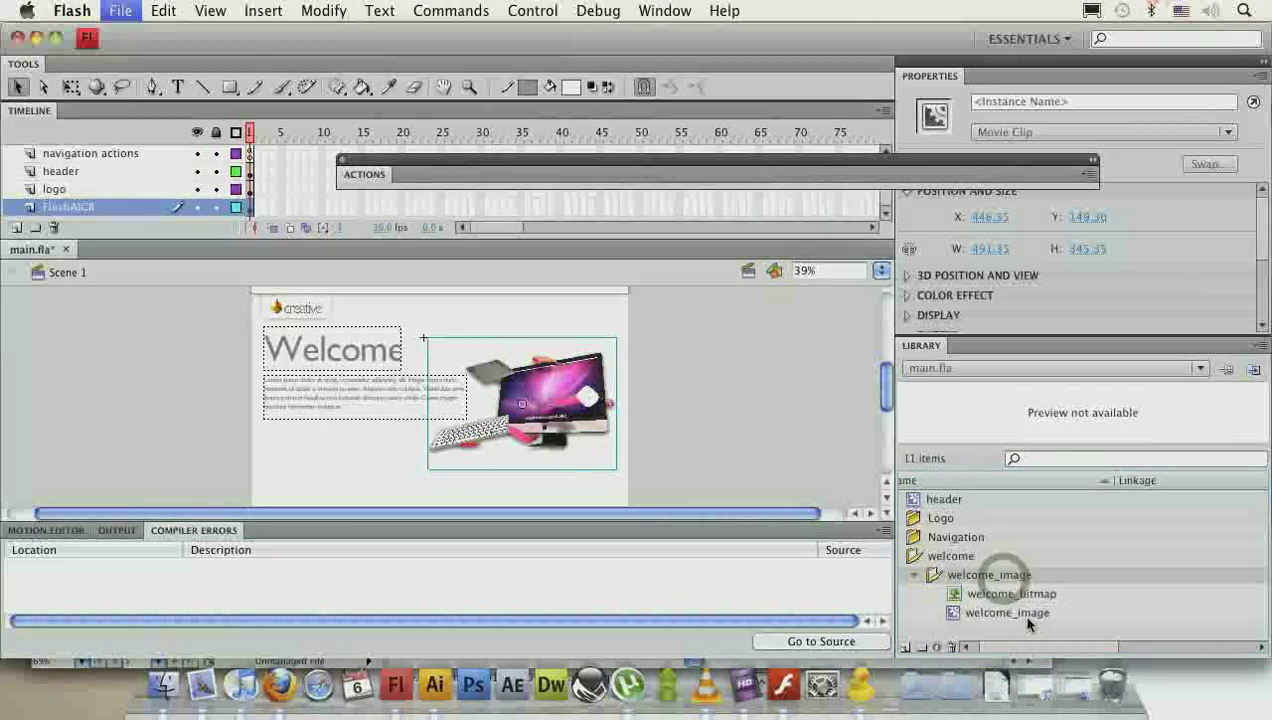
- Save the document and collapse the welcome library folders
key(super+s)
click(914, 576)
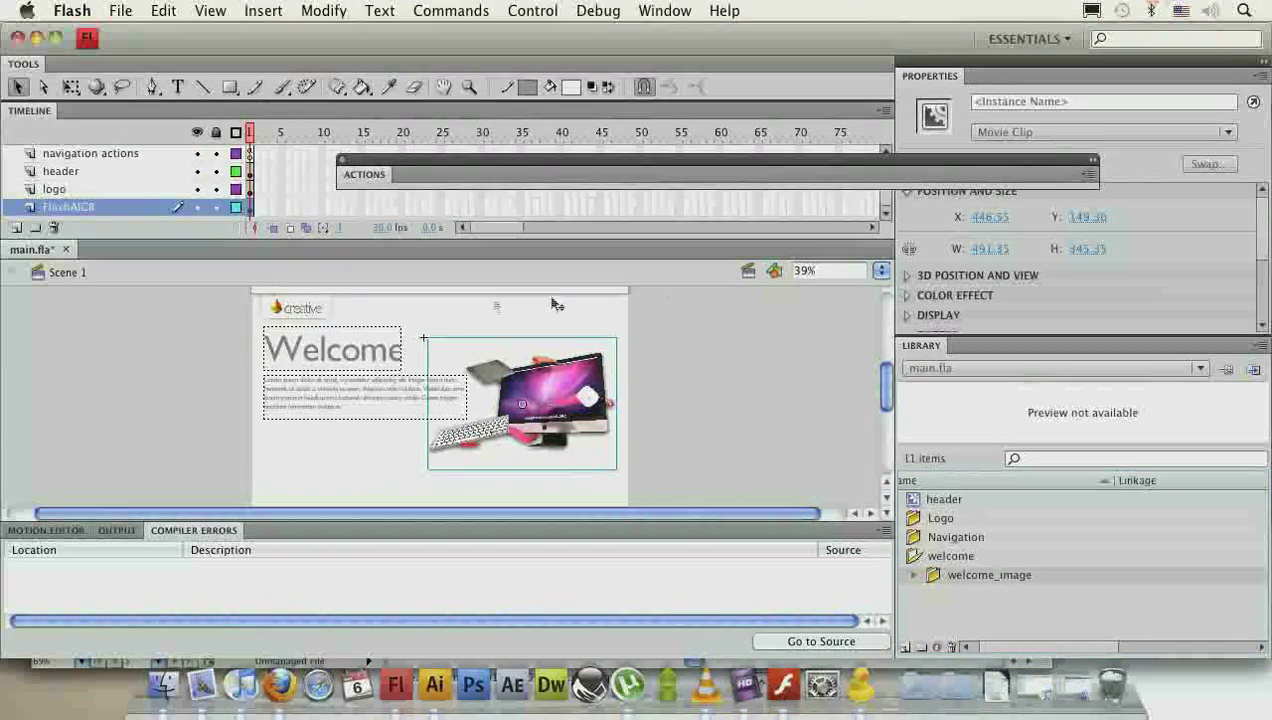
click(988, 590)
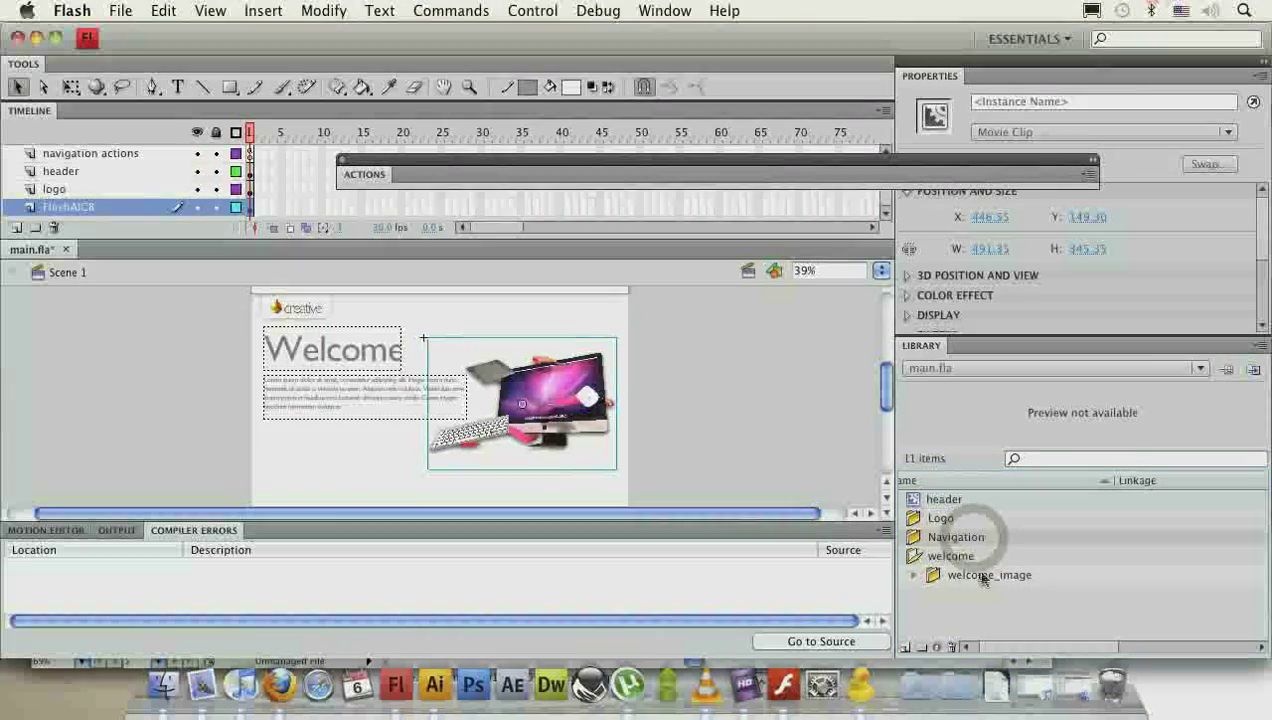
click(914, 558)
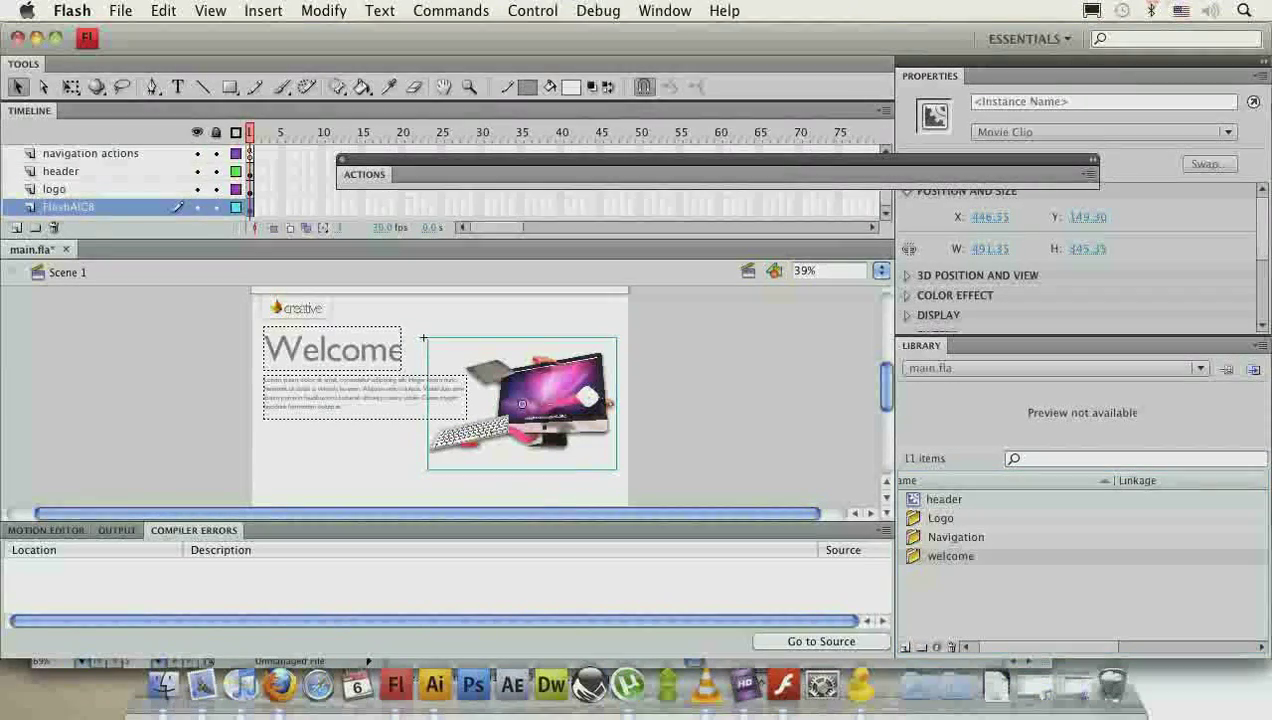
- Enter instance names welcome_title for the heading, welcome_con for the body text, and a welcome_ name for the image
click(727, 432)
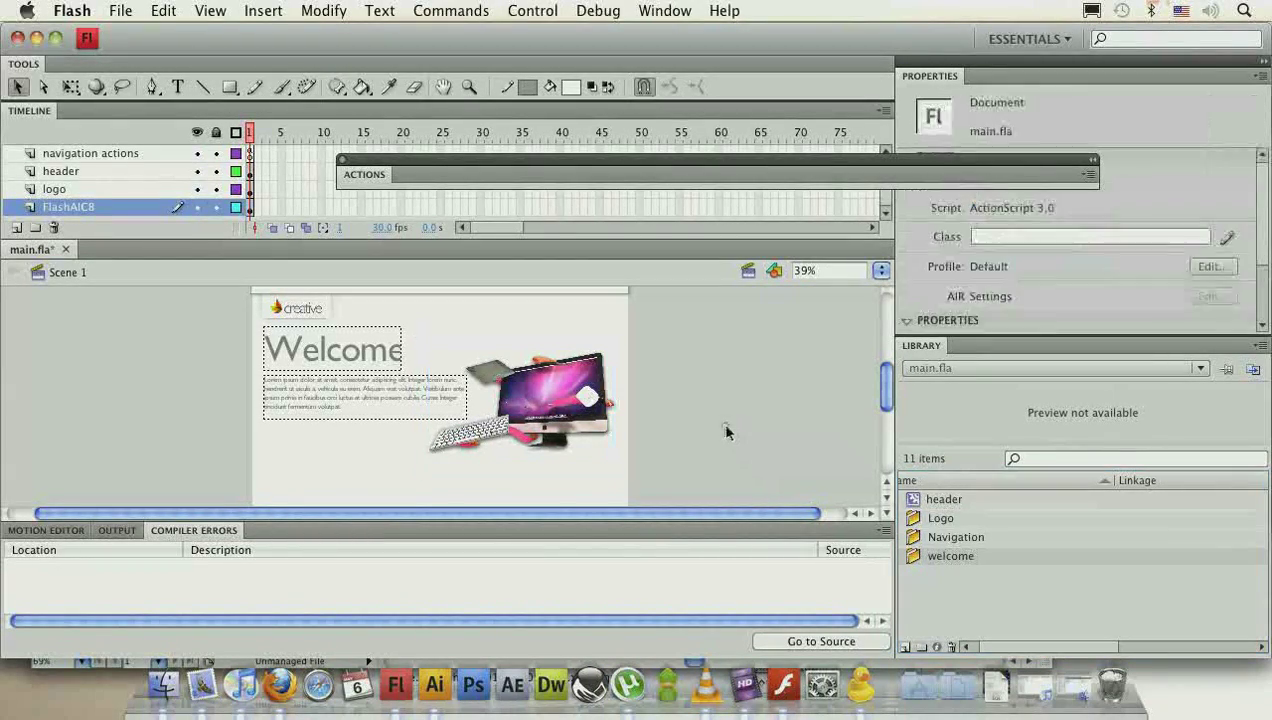
click(318, 360)
click(1013, 104)
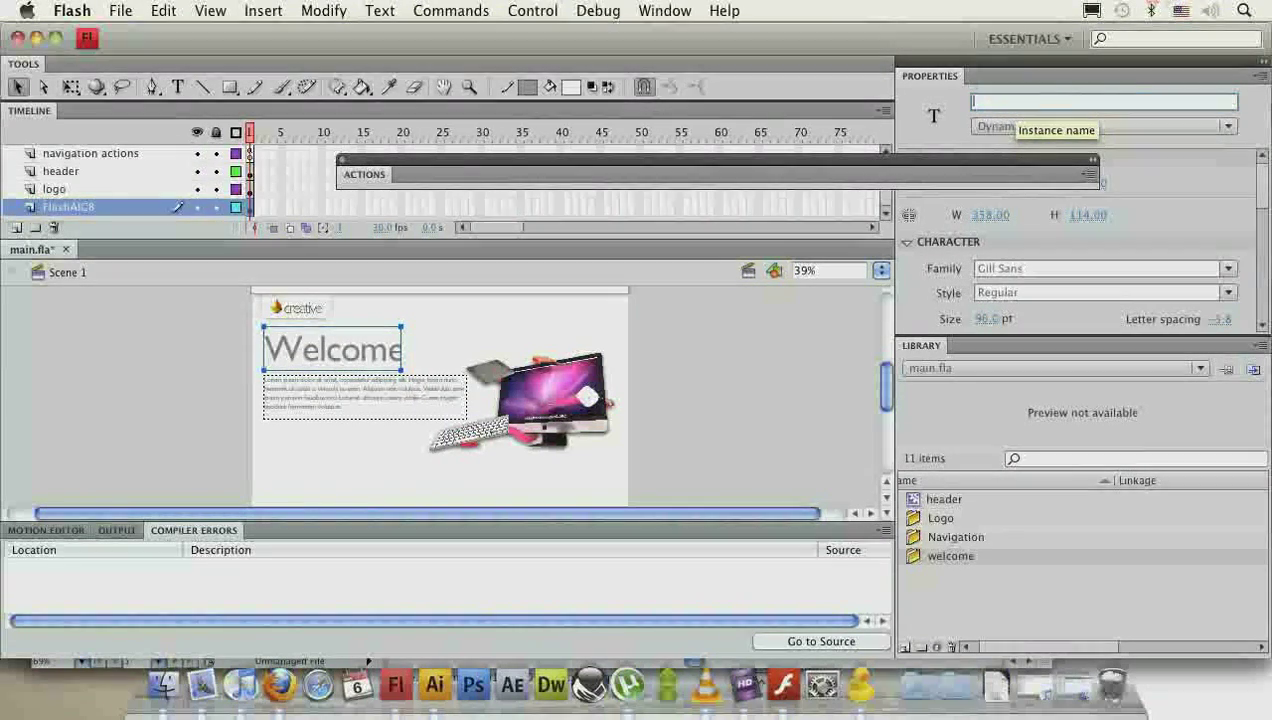
text(welcome_title)
click(393, 391)
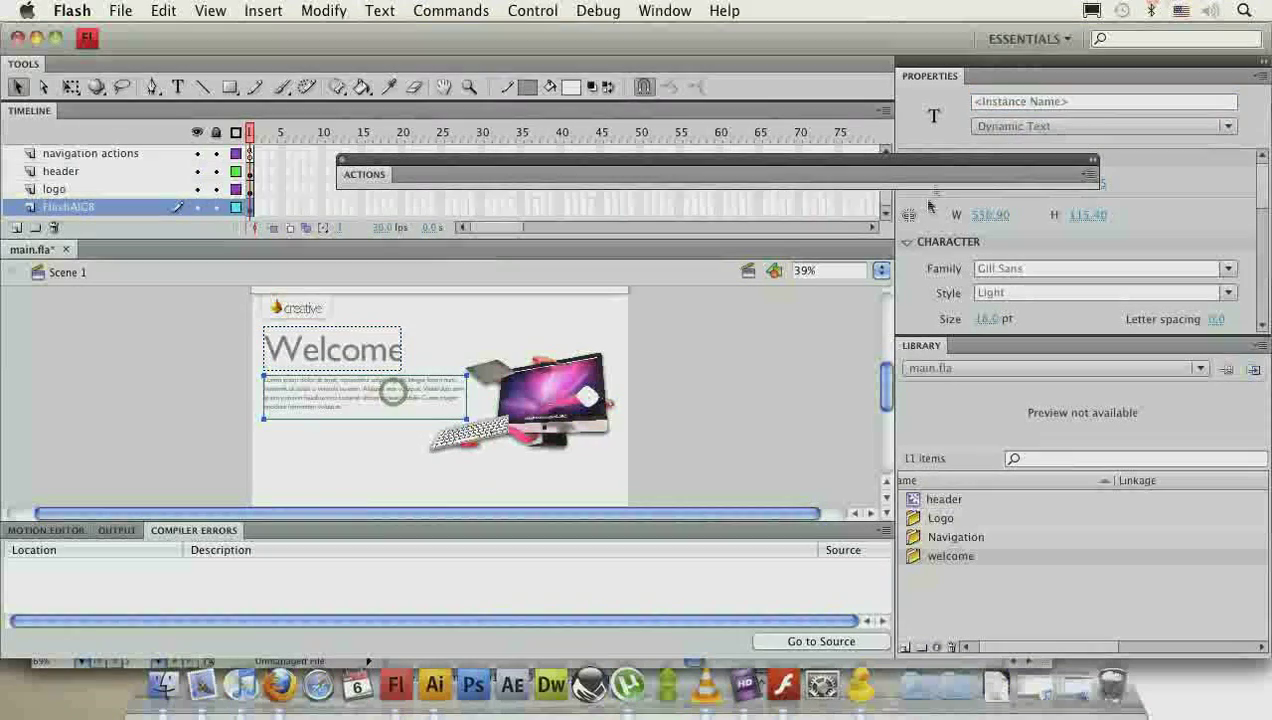
click(984, 104)
text(welcome_content)
click(755, 316)
click(540, 392)
click(1007, 100)
text(welcome_)
click(797, 362)
- Convert the selected Welcome content into a mainContainer movie clip and open it for editing
drag(162, 346, 652, 466)
key(F8)
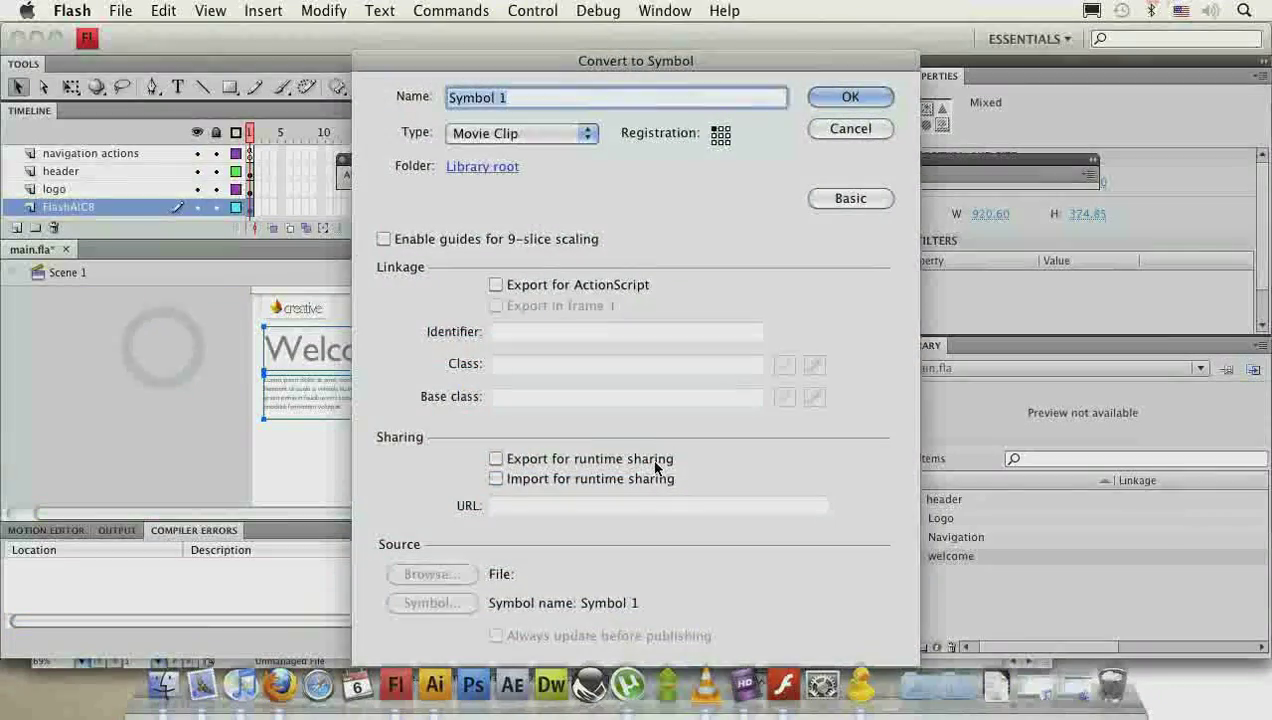
text(ma)
text(inCon)
text(ner)
key(Return)
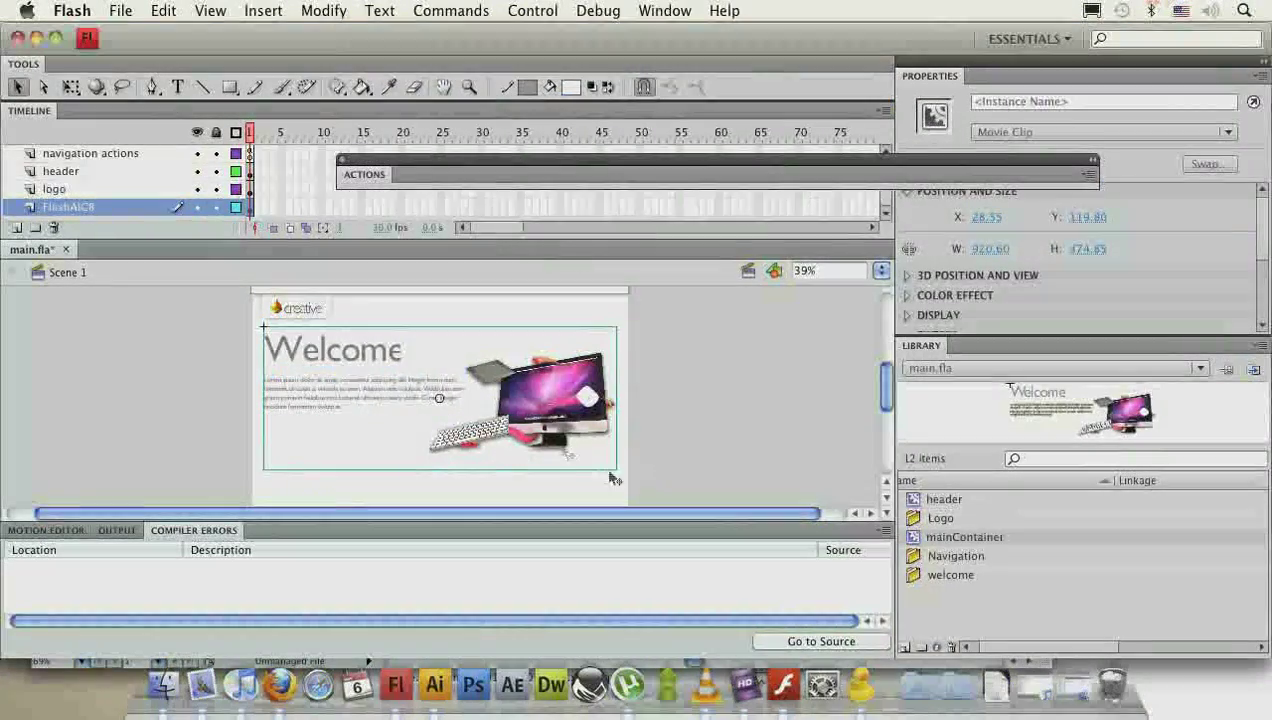
double_click(535, 395)
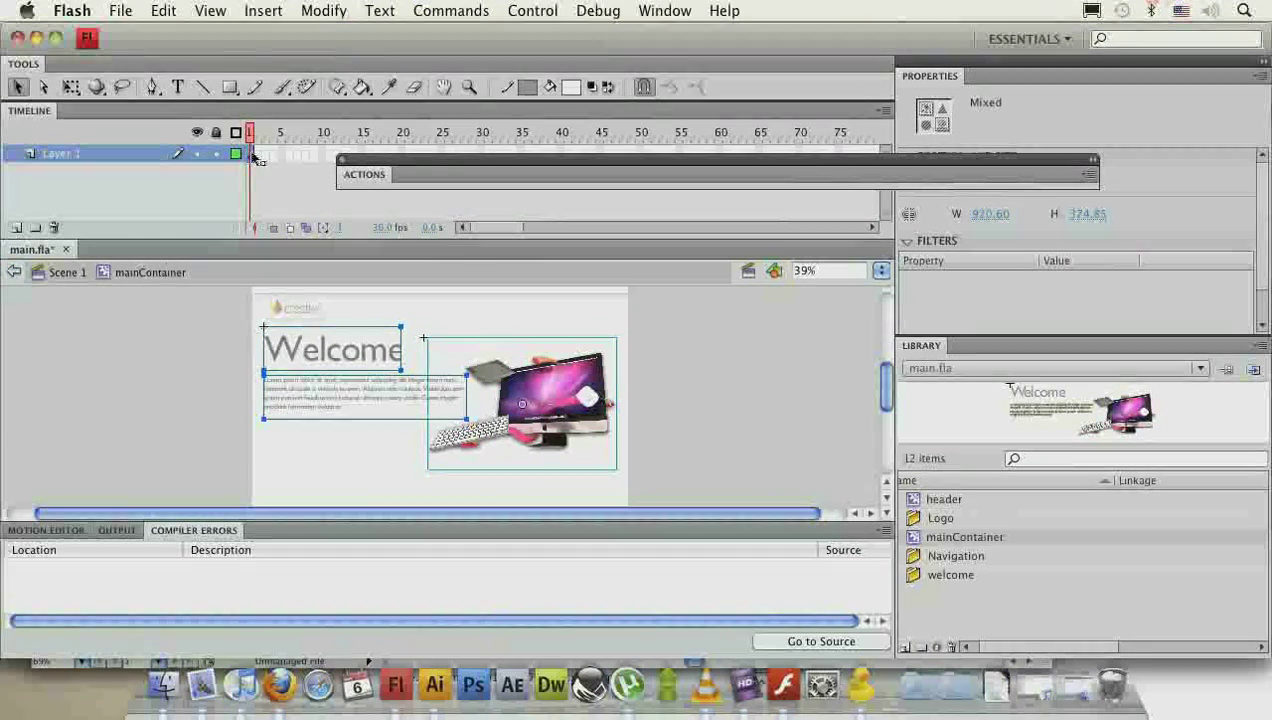
click(251, 153)
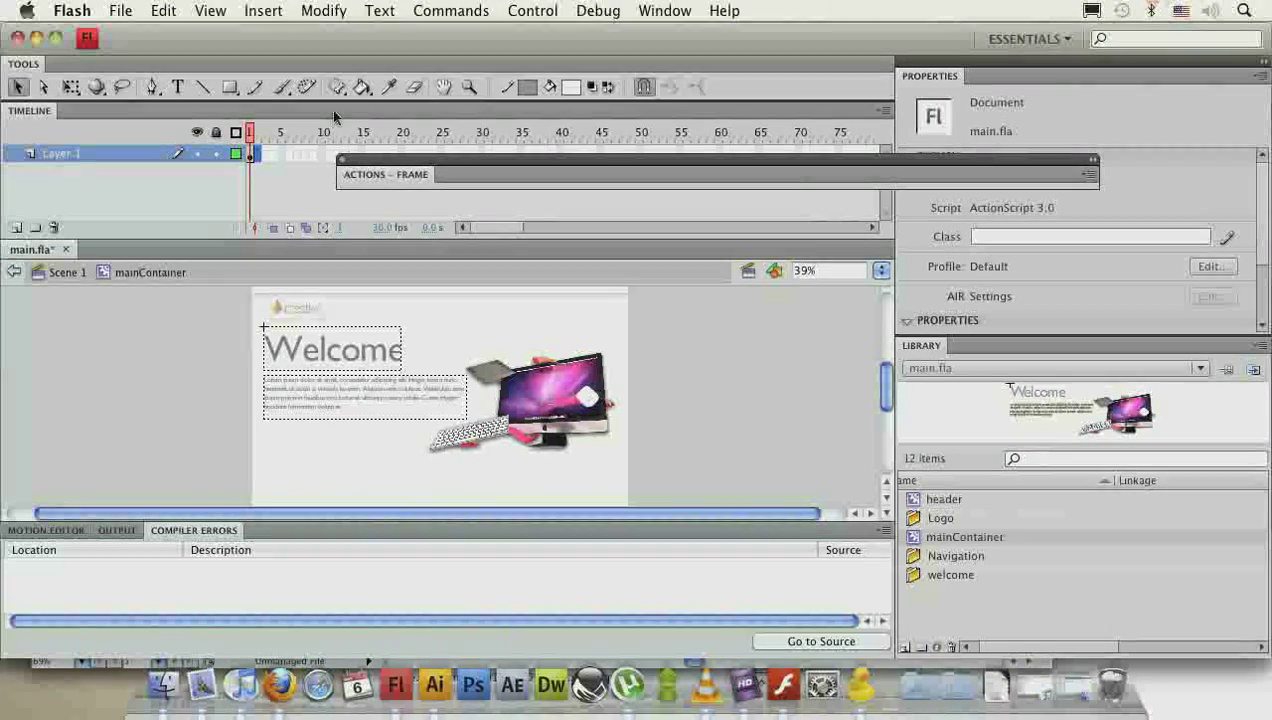
click(251, 154)
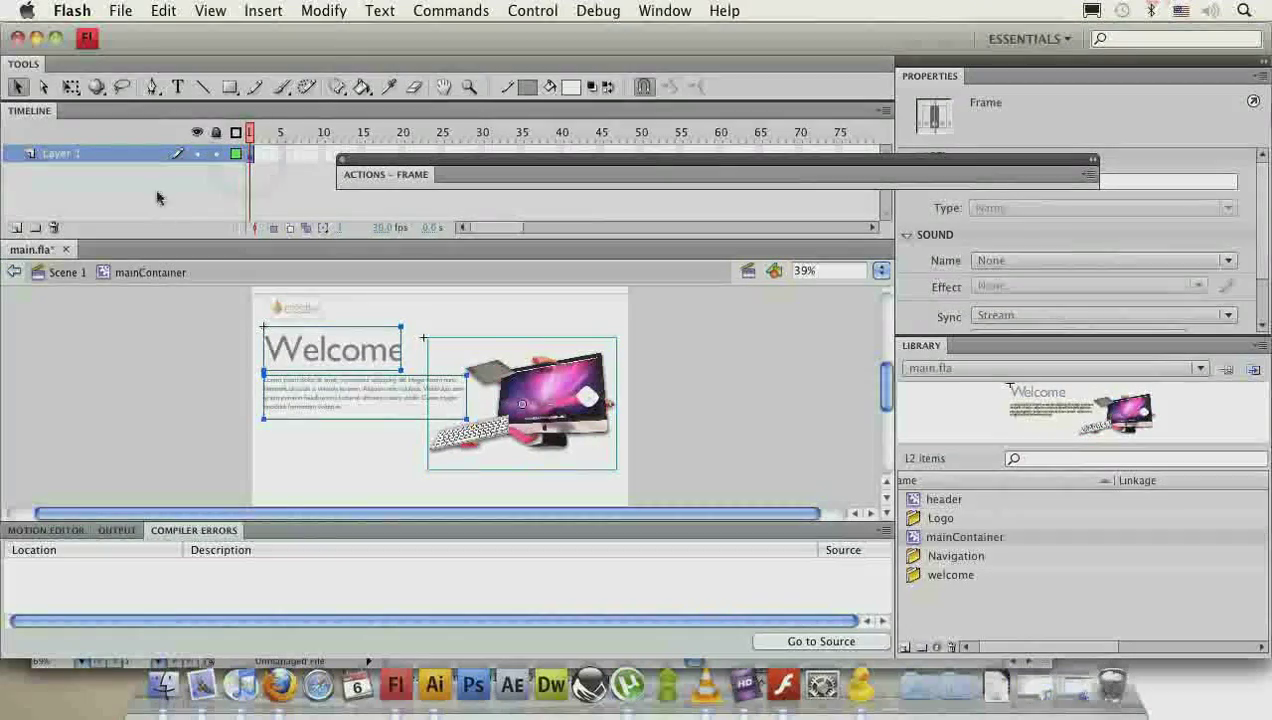
- Add mainContainer.x = stage.stageWidth/2 - mainContainer.width/2; on line 15 of the position actions script
click(84, 272)
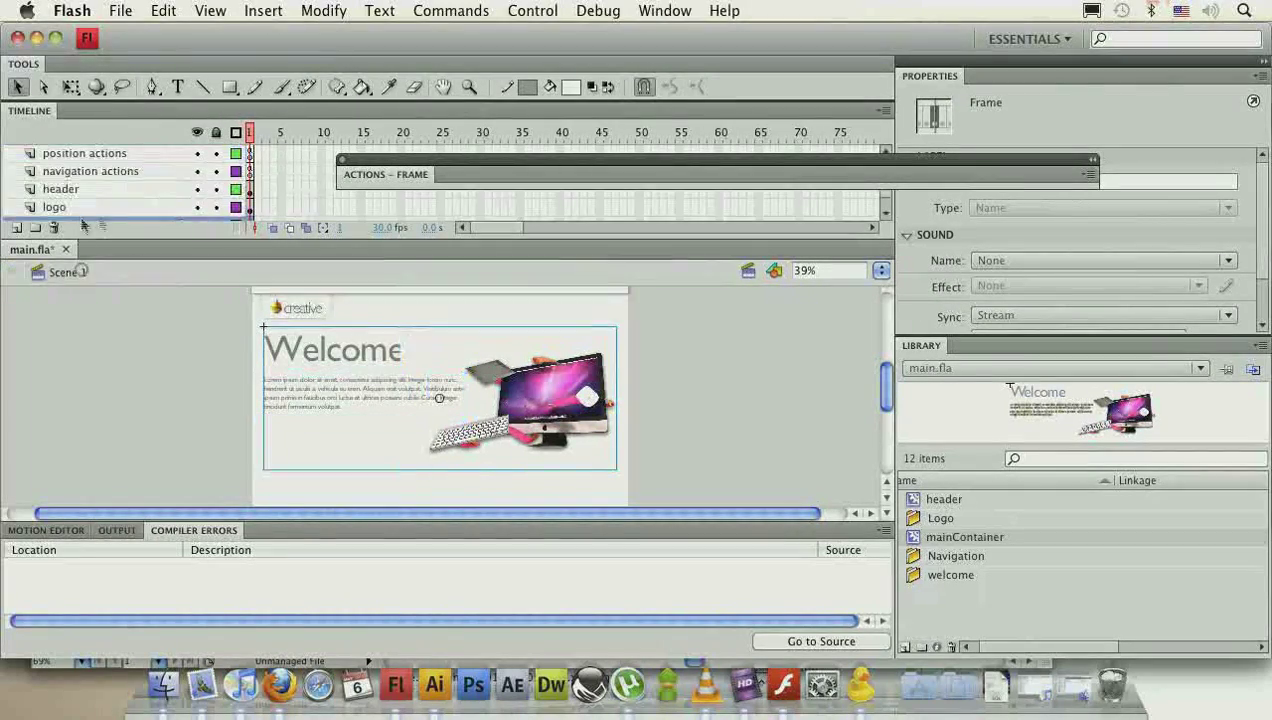
click(140, 155)
click(479, 171)
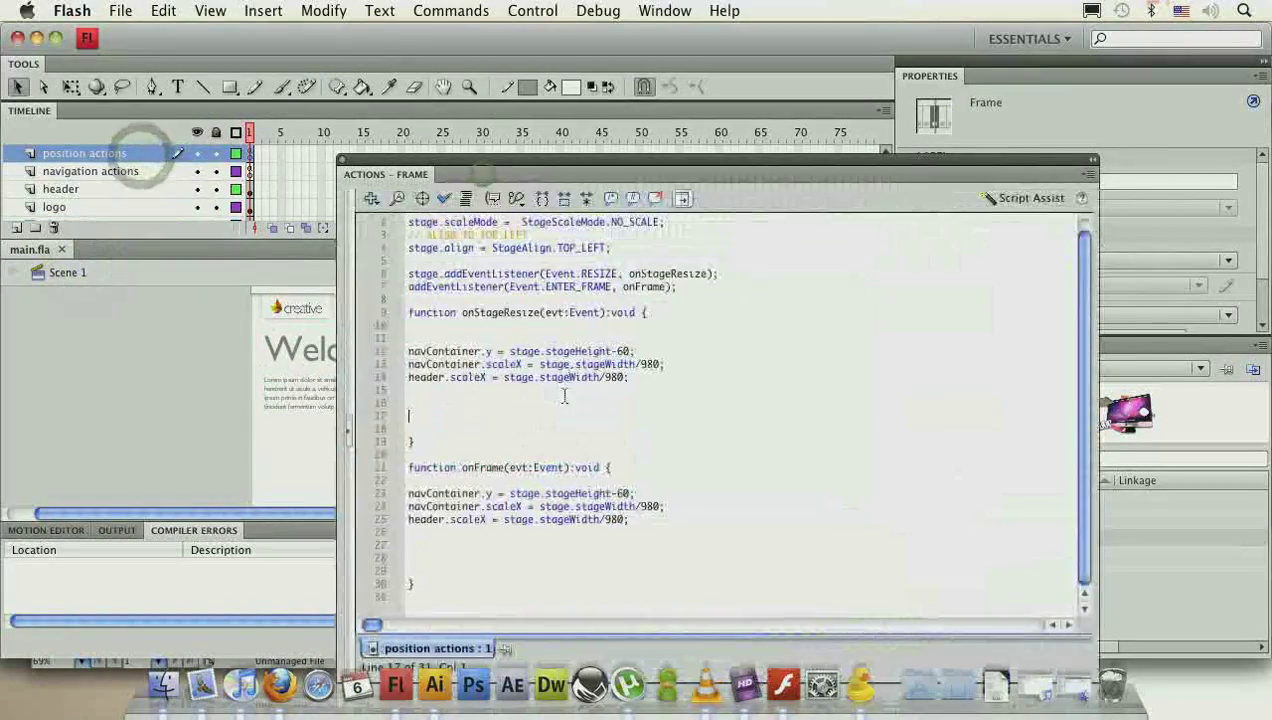
click(476, 389)
text(mainContainer.x = stage.stageWidth/2 - )
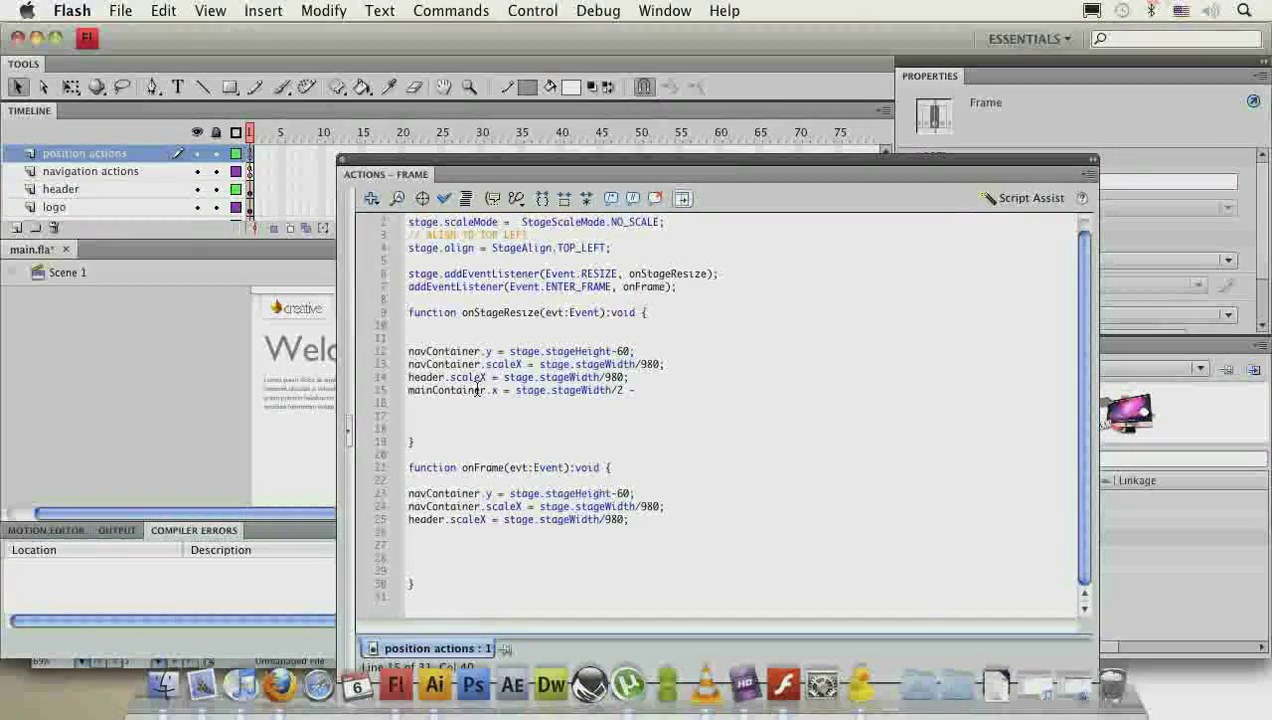
text(mainContainer.width/2;)
key(super+s)
- Copy the centring line into onFrame at line 26 and test the movie, which reports errors
triple_click(815, 390)
key(super+c)
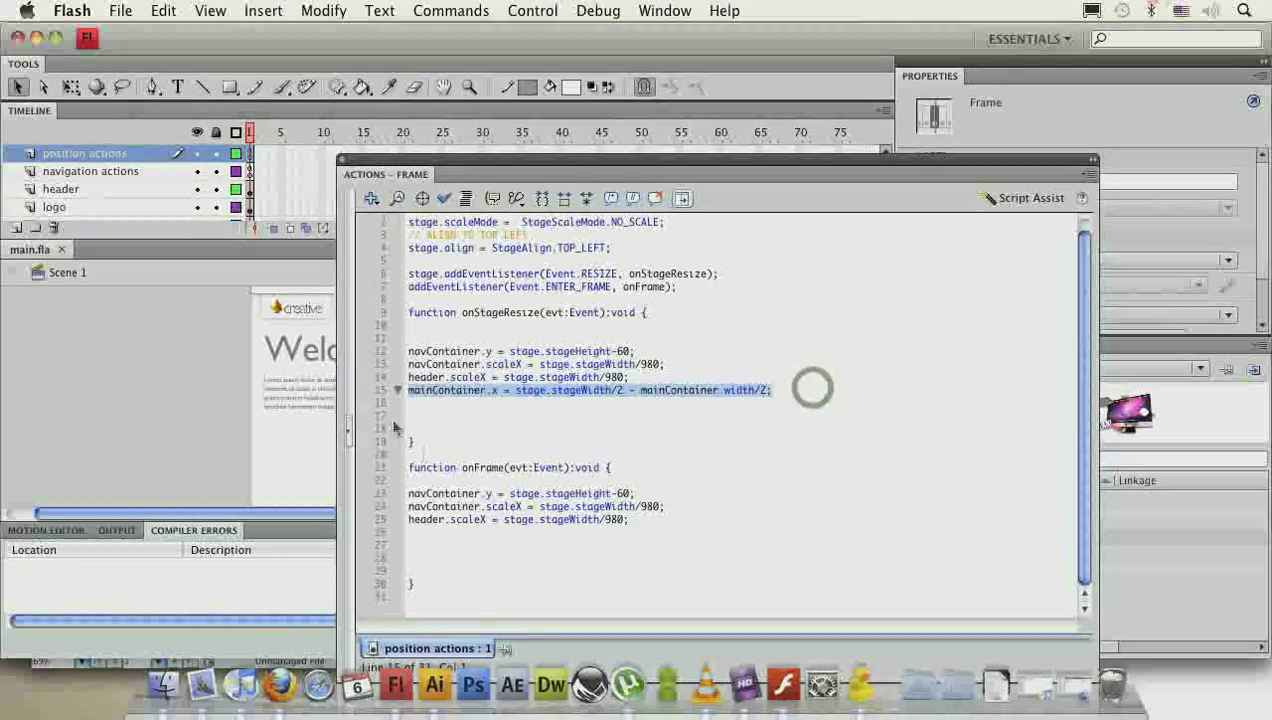
click(463, 531)
key(super+v)
key(super+Return)
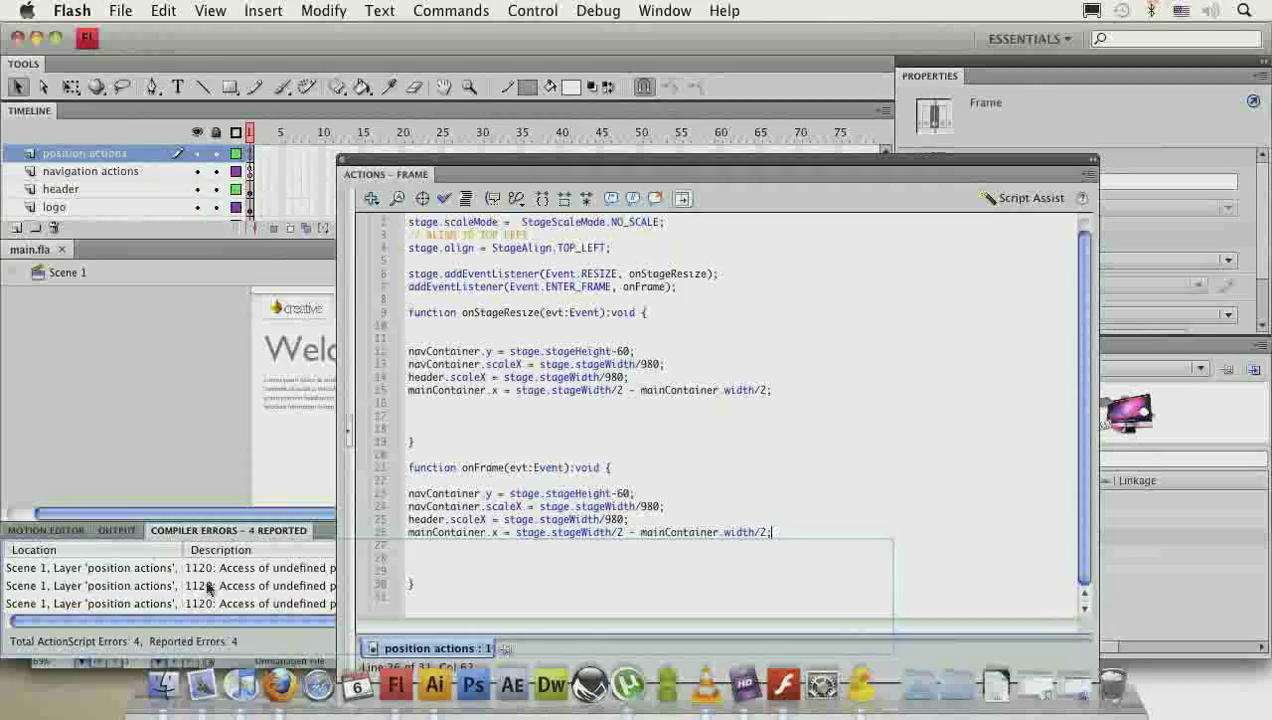
double_click(212, 568)
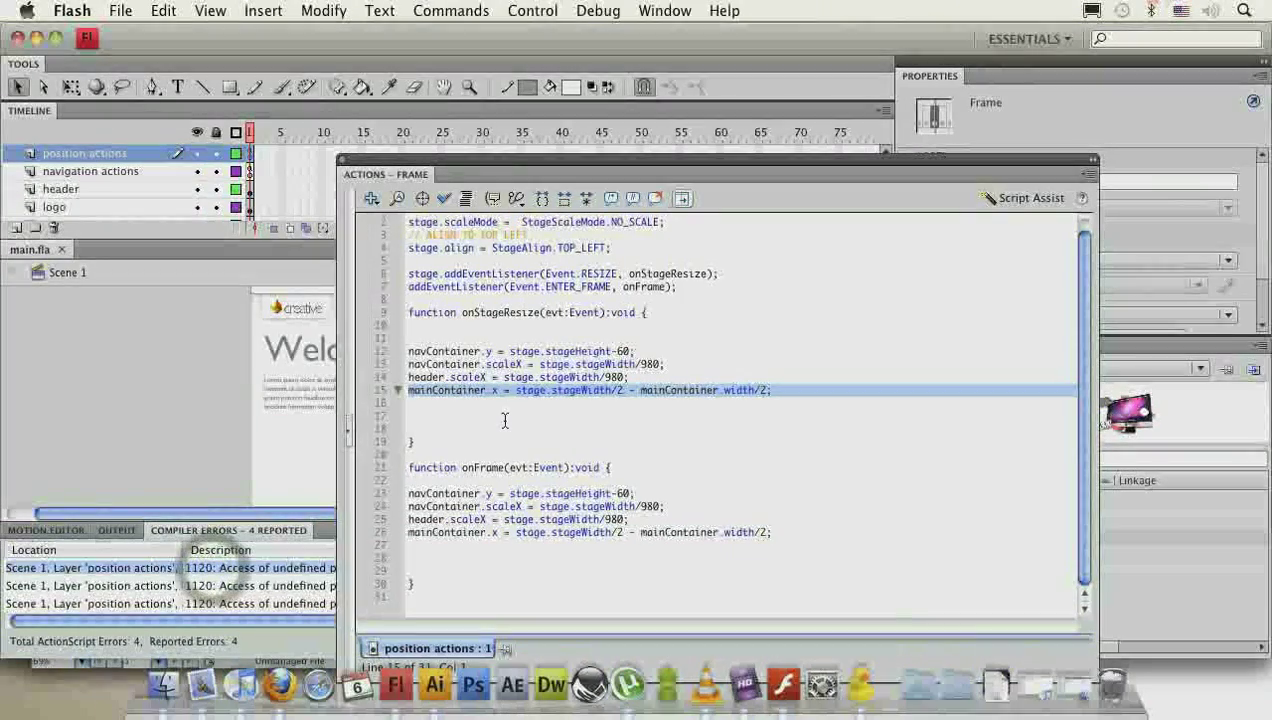
click(668, 390)
- Name the Welcome clip instance mainContainer and confirm it stays centred while resizing the preview
double_click(515, 184)
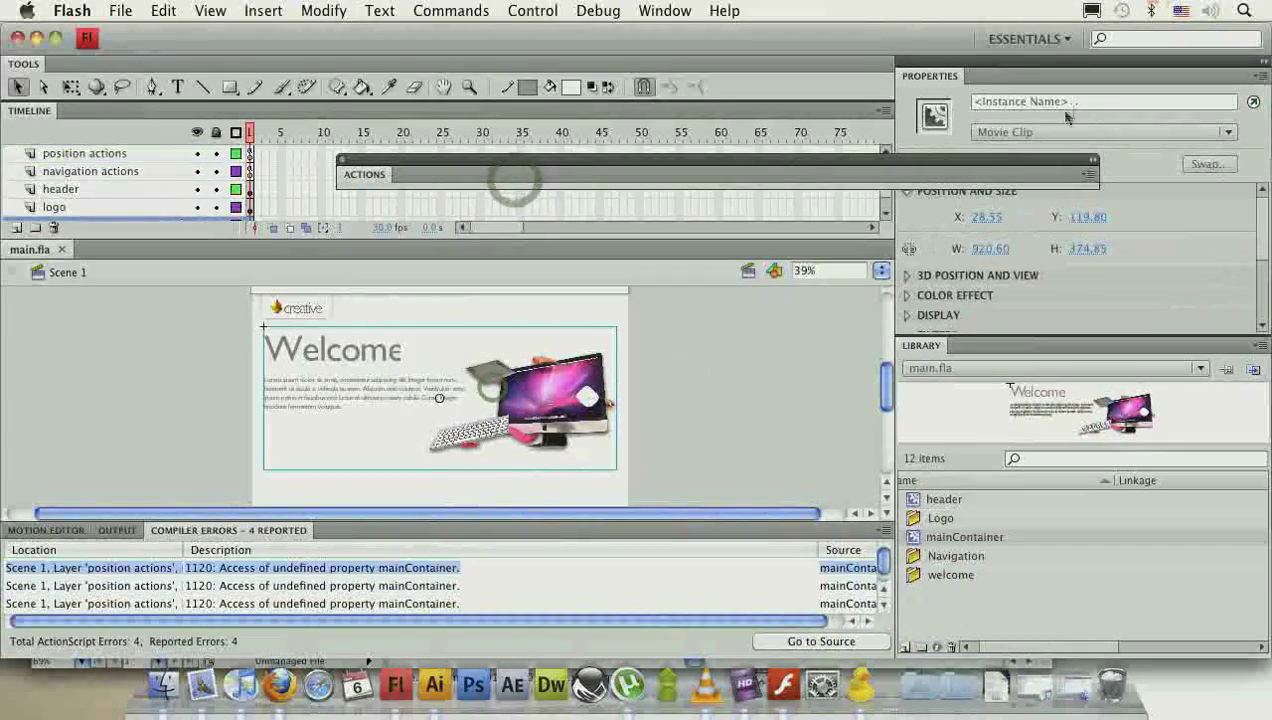
click(1116, 100)
text(mainContainer)
key(super+Return)
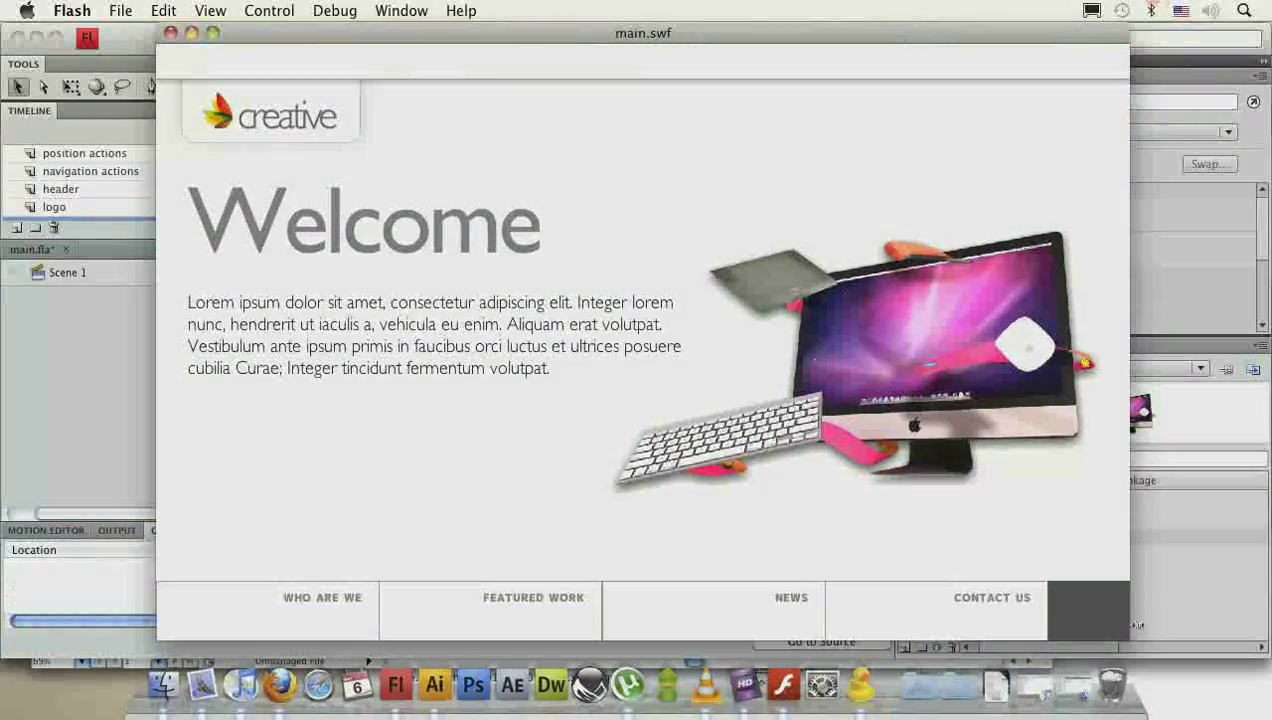
drag(1127, 640, 1224, 644)
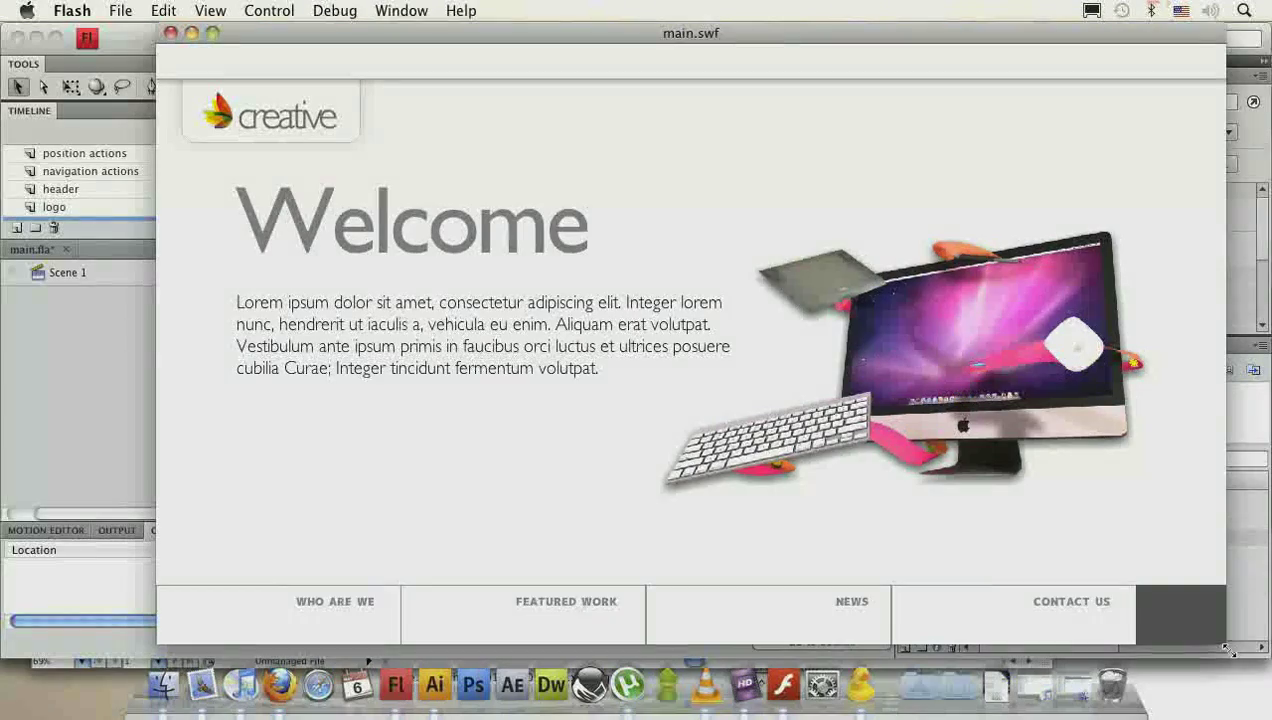
mouse_move(1228, 650)
mouse_down()
mouse_move(1268, 647)
mouse_move(1144, 645)
mouse_move(1262, 648)
mouse_move(1228, 648)
mouse_up()
key(super+w)
click(163, 685)
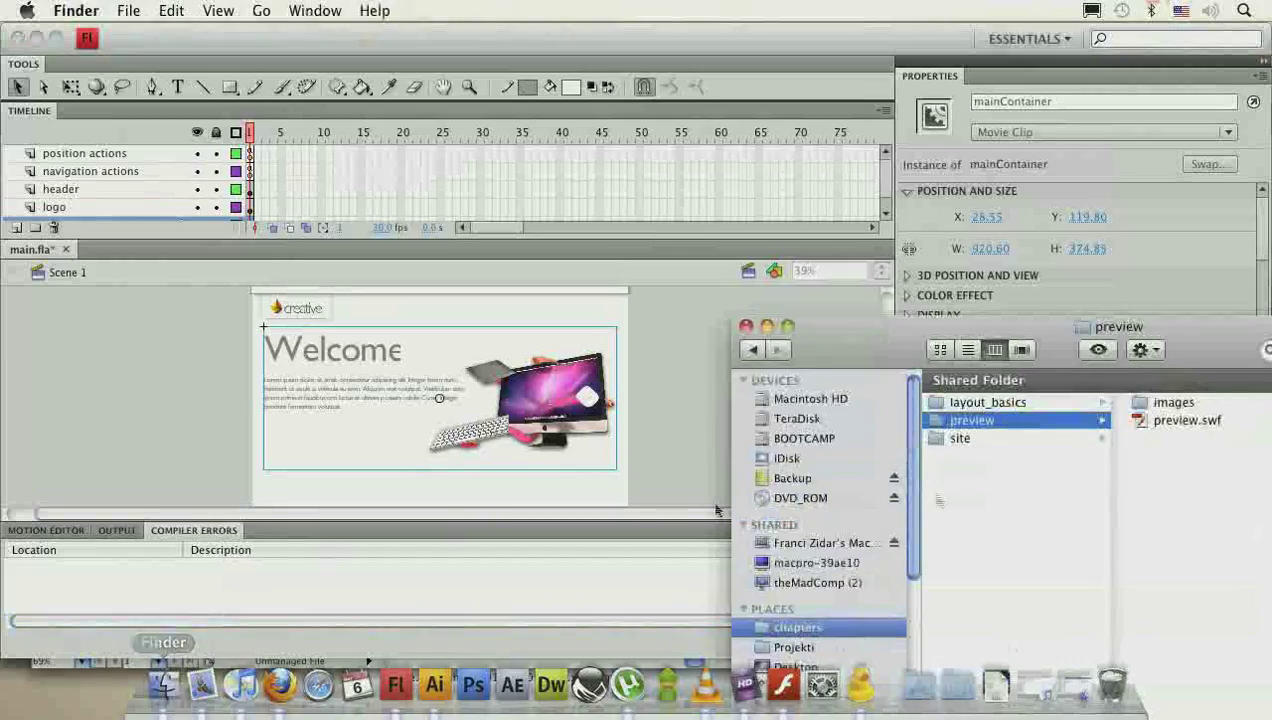
click(1068, 437)
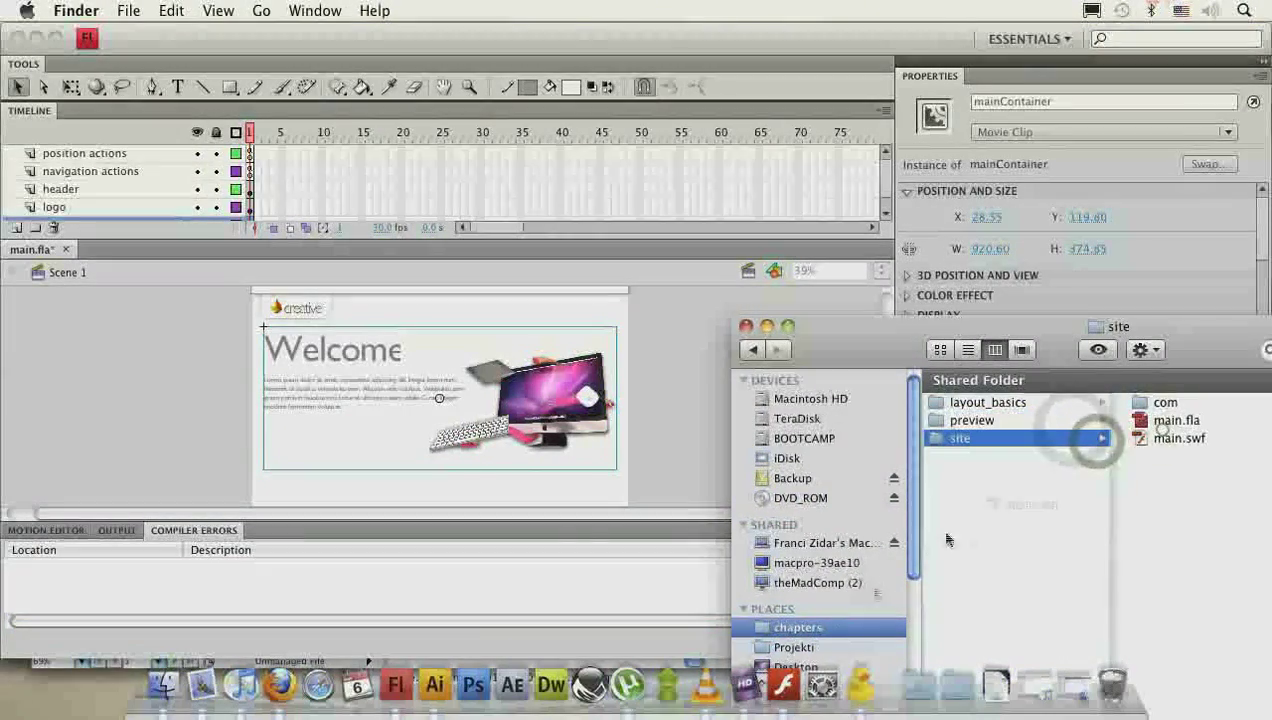
double_click(1170, 438)
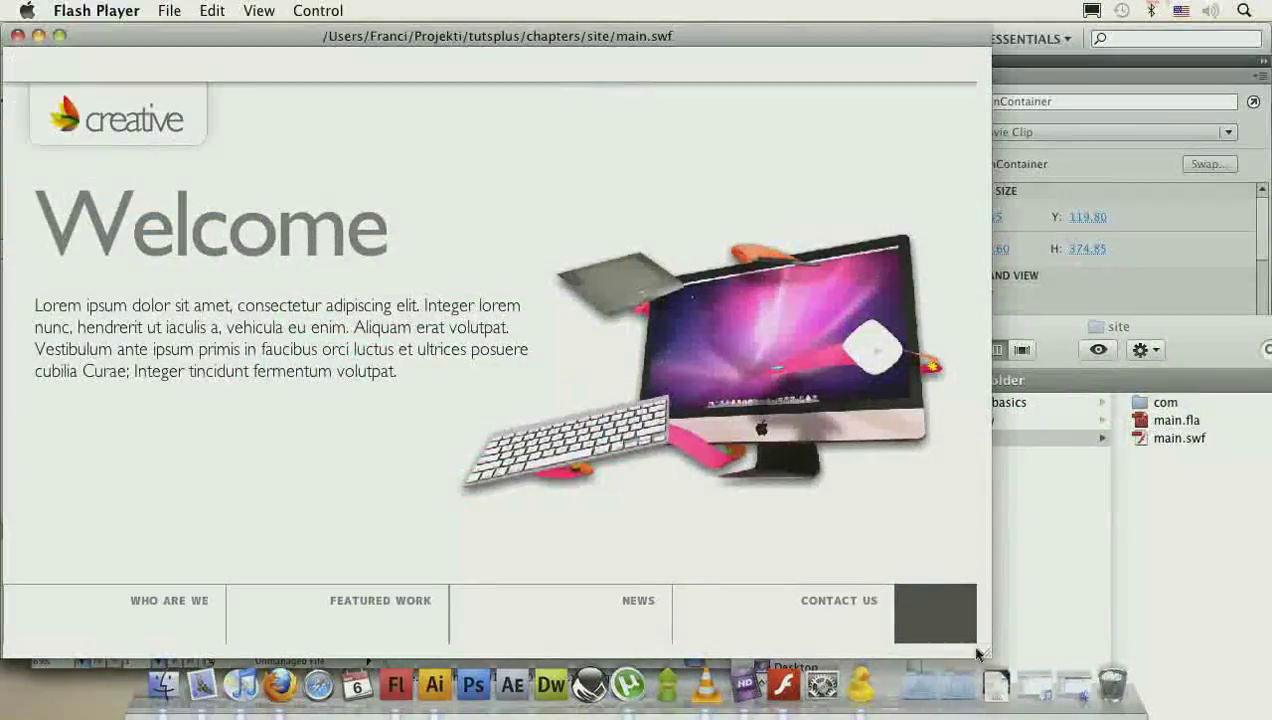
drag(971, 645, 1188, 640)
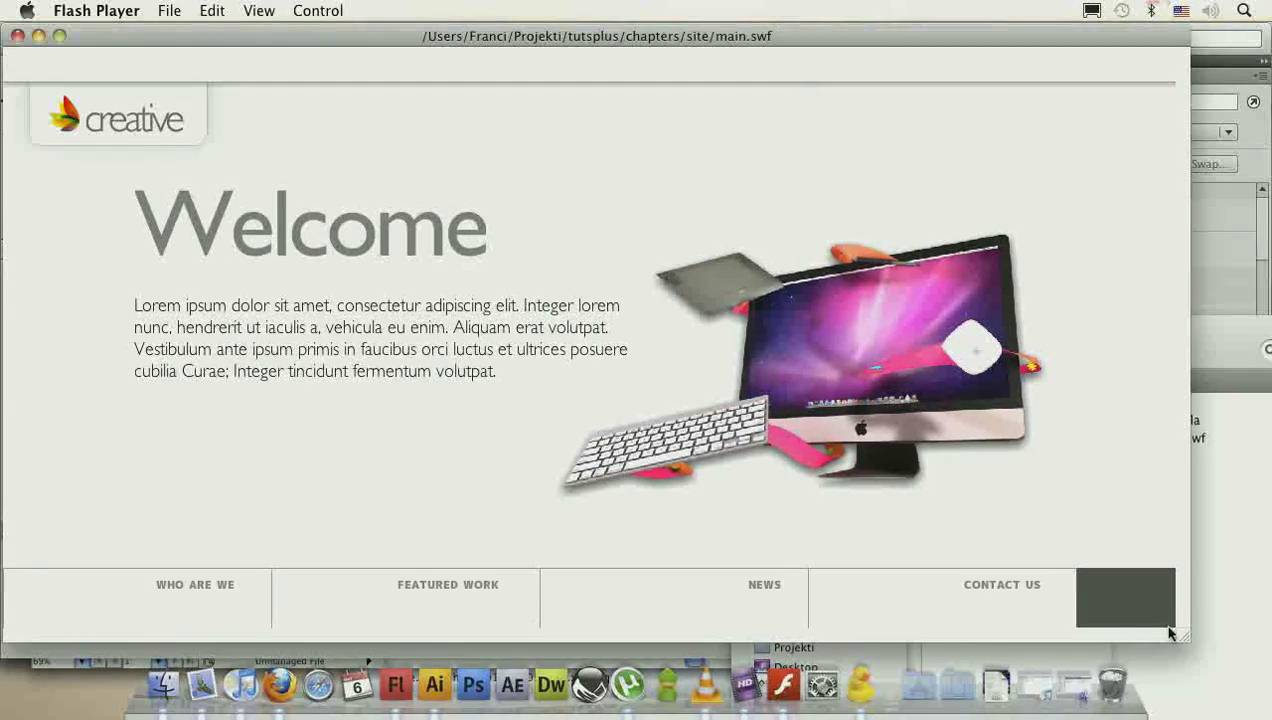
drag(1180, 640, 1140, 635)
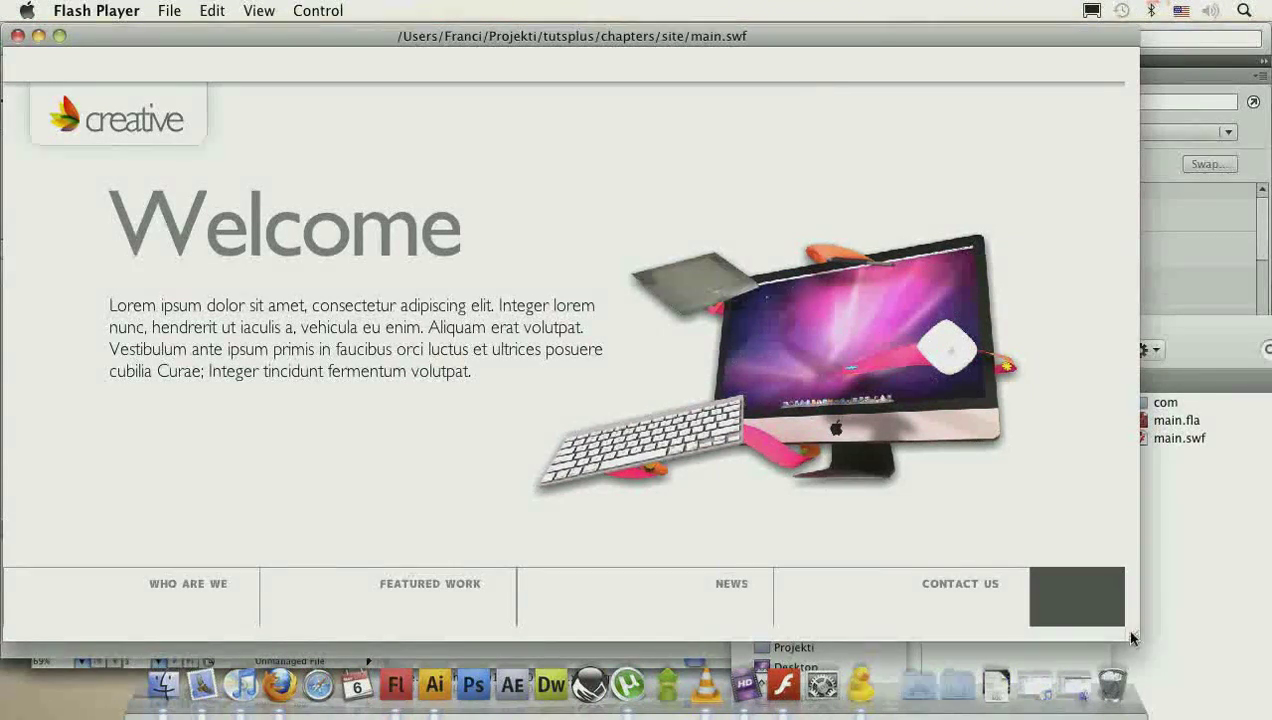
key(super+w)
- Begin a mainContainer.welcome_image line on a blank line in the resize handler
click(236, 354)
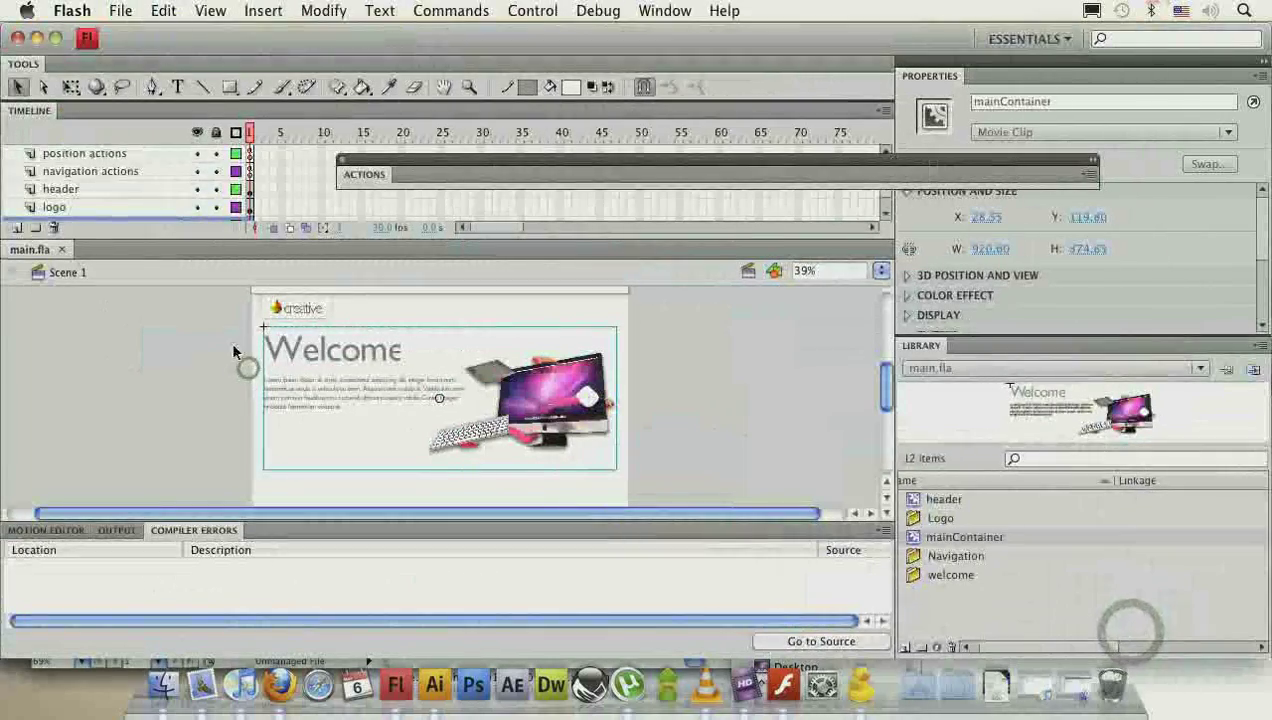
click(128, 153)
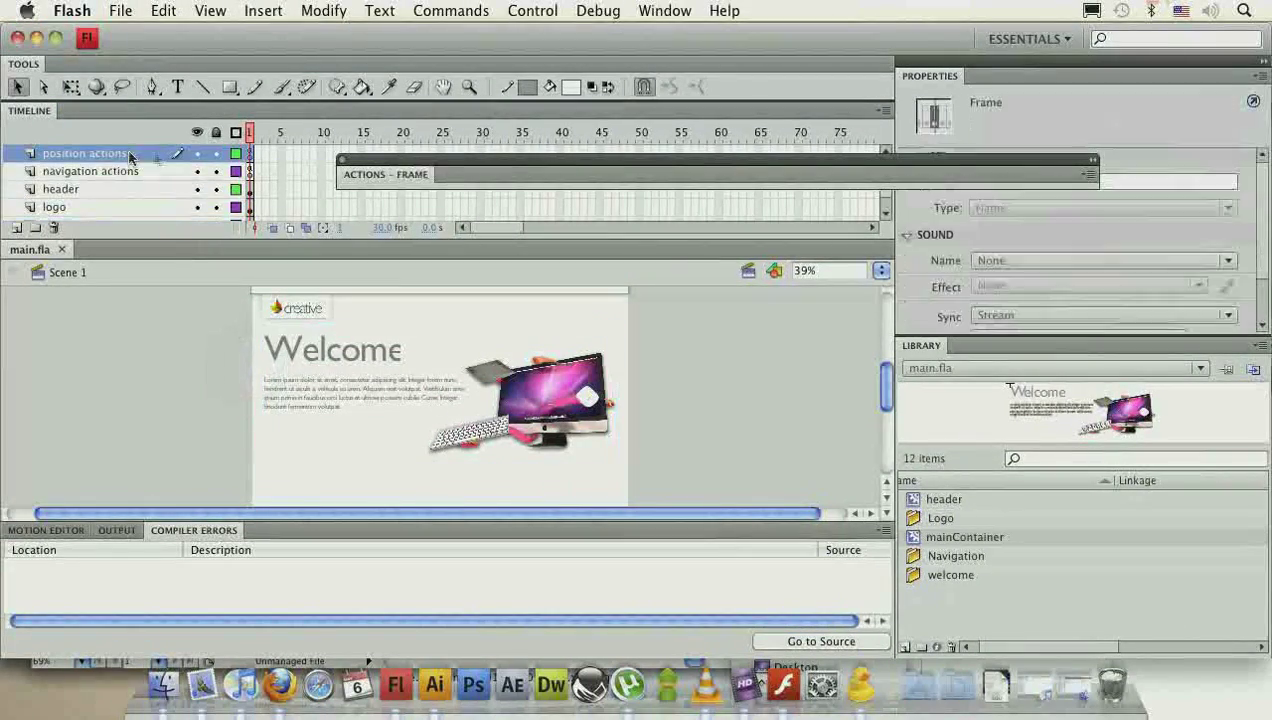
click(483, 184)
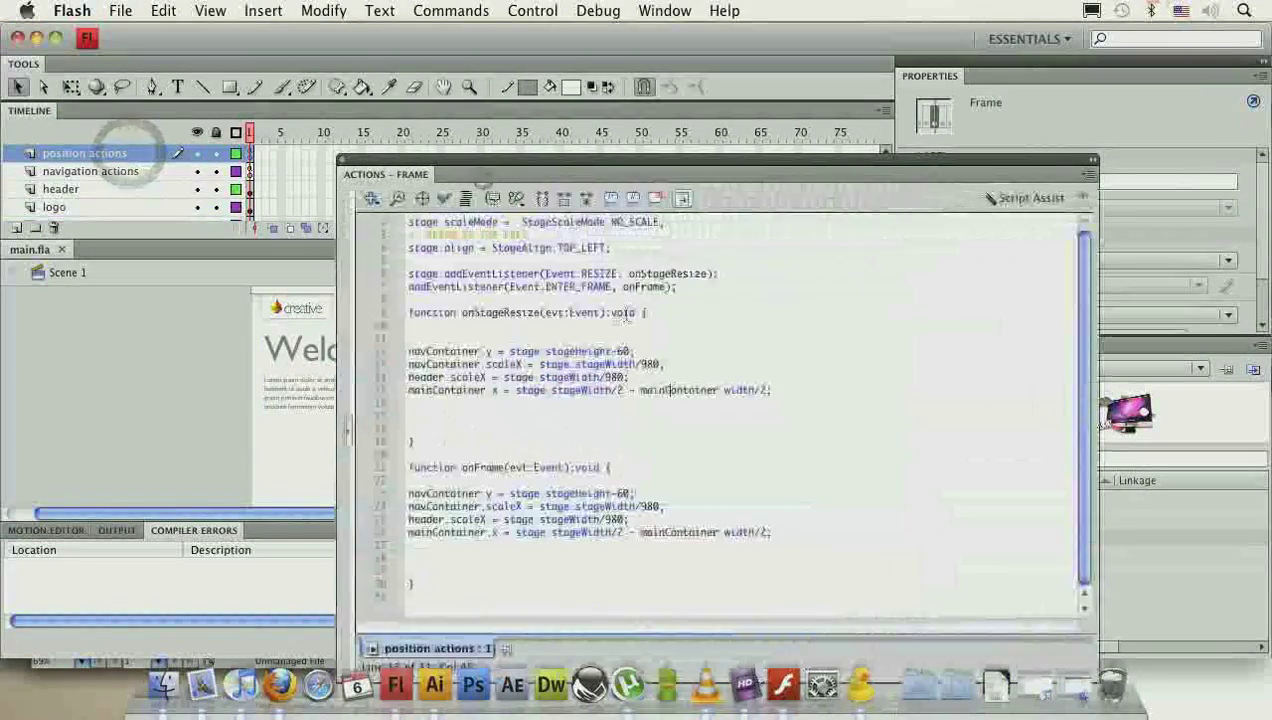
click(471, 550)
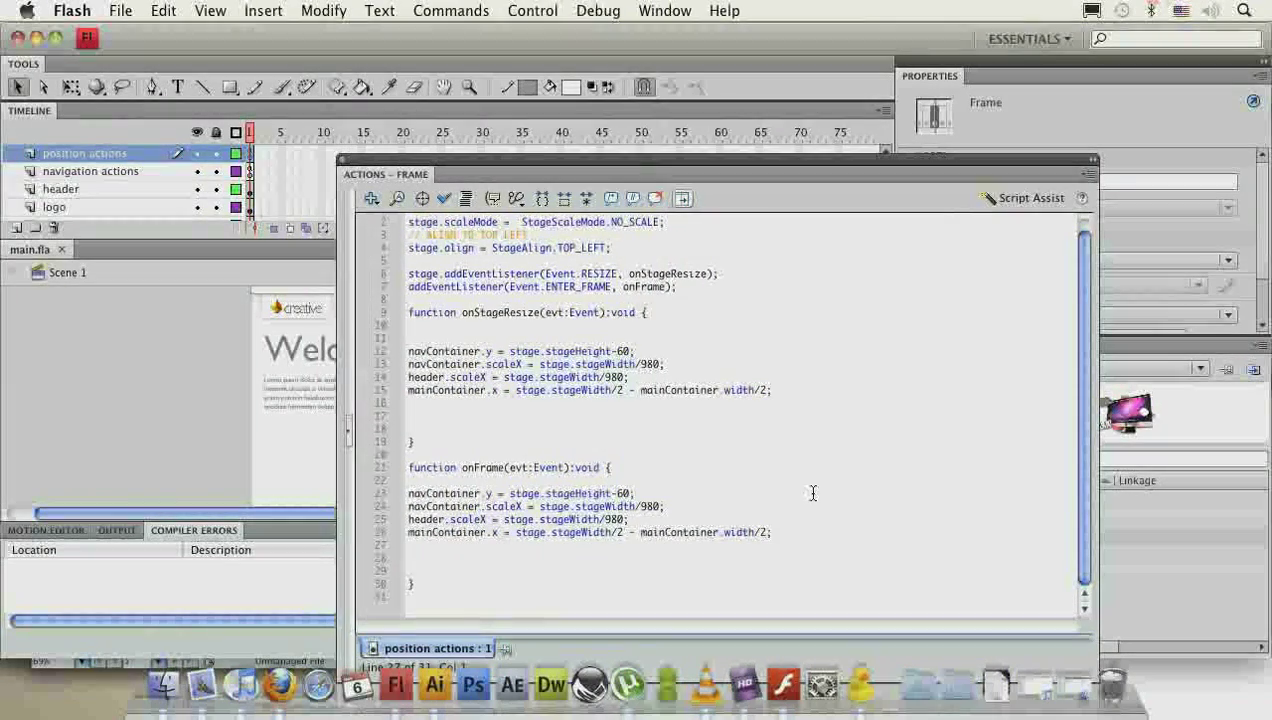
key(Up)
key(Up)
key(Up)
key(Up)
key(Up)
key(Up)
text(ntainer.welcome_img)
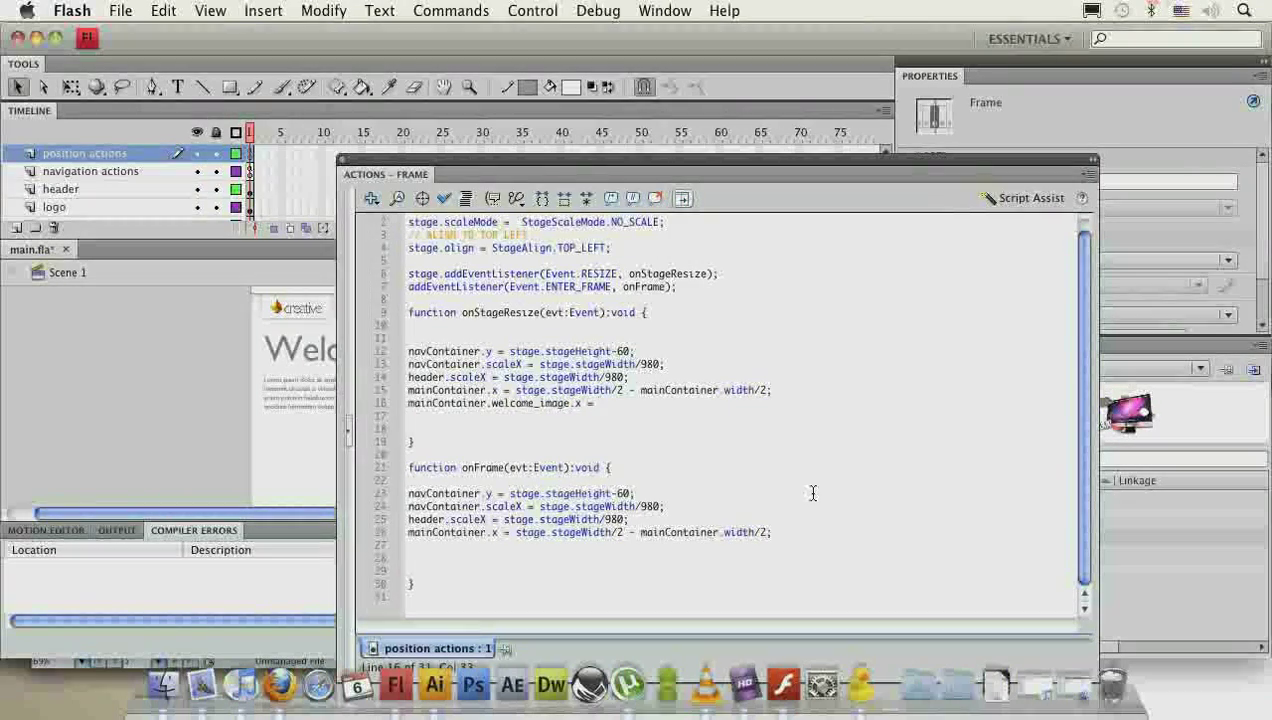
double_click(811, 176)
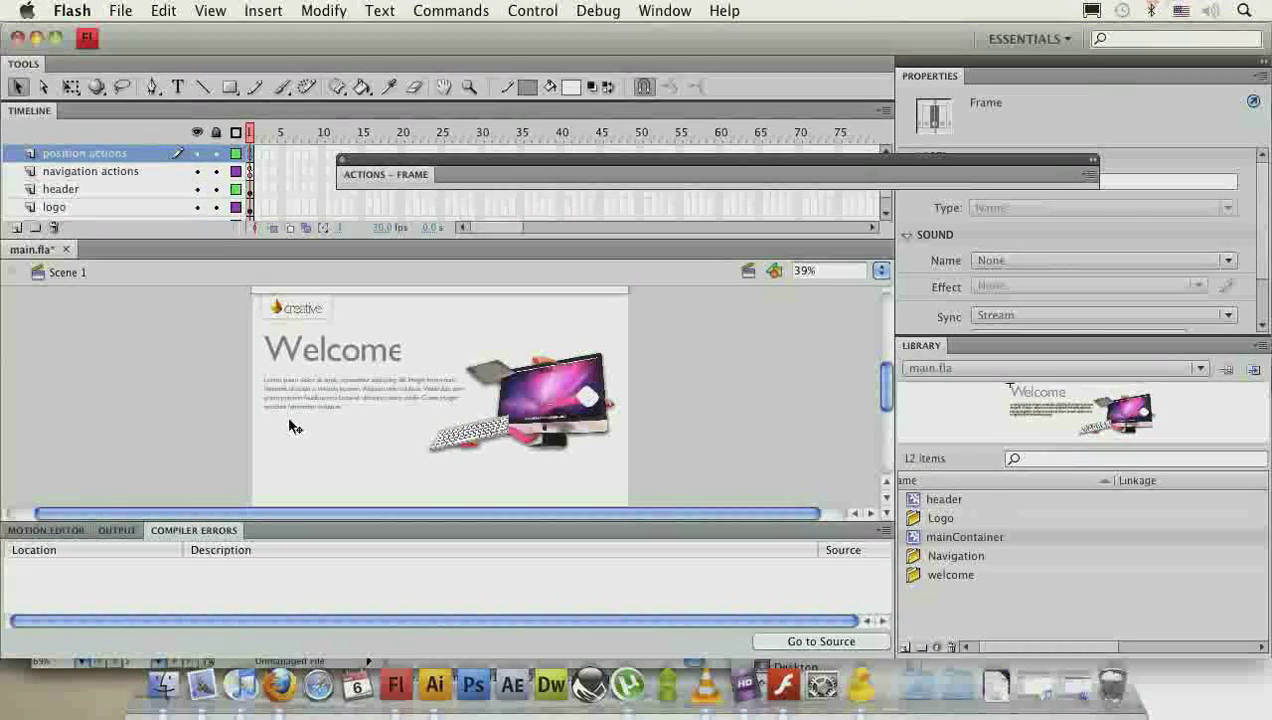
- Complete the line as stage.stageWidth - (stage.stageWidth/980)*540 and save main.fla
click(404, 410)
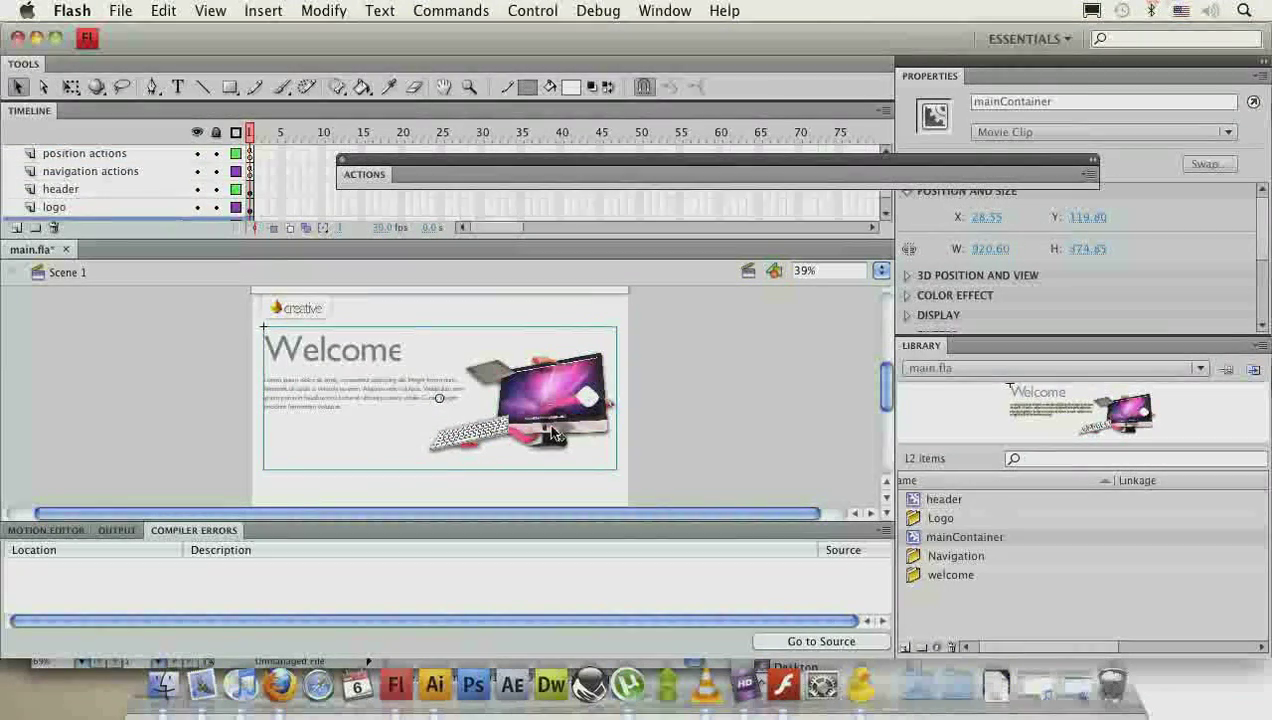
click(680, 429)
click(97, 153)
click(485, 178)
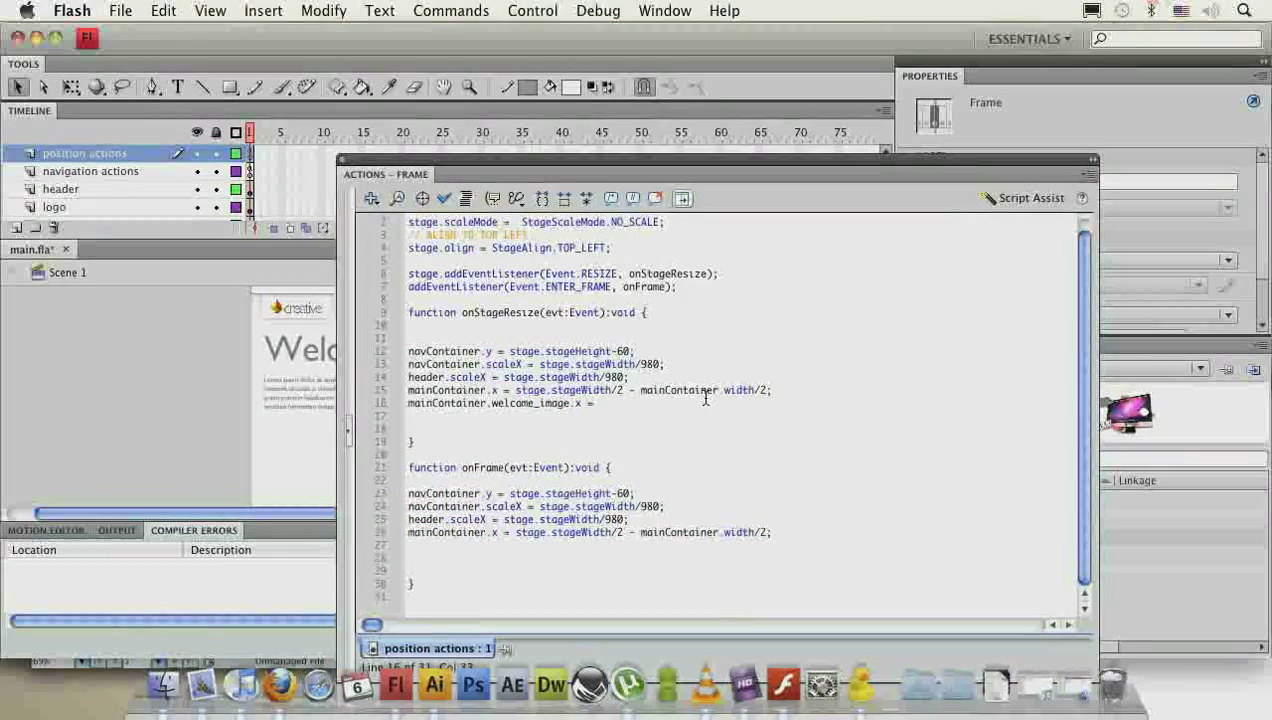
text(stage.stageWidth - )
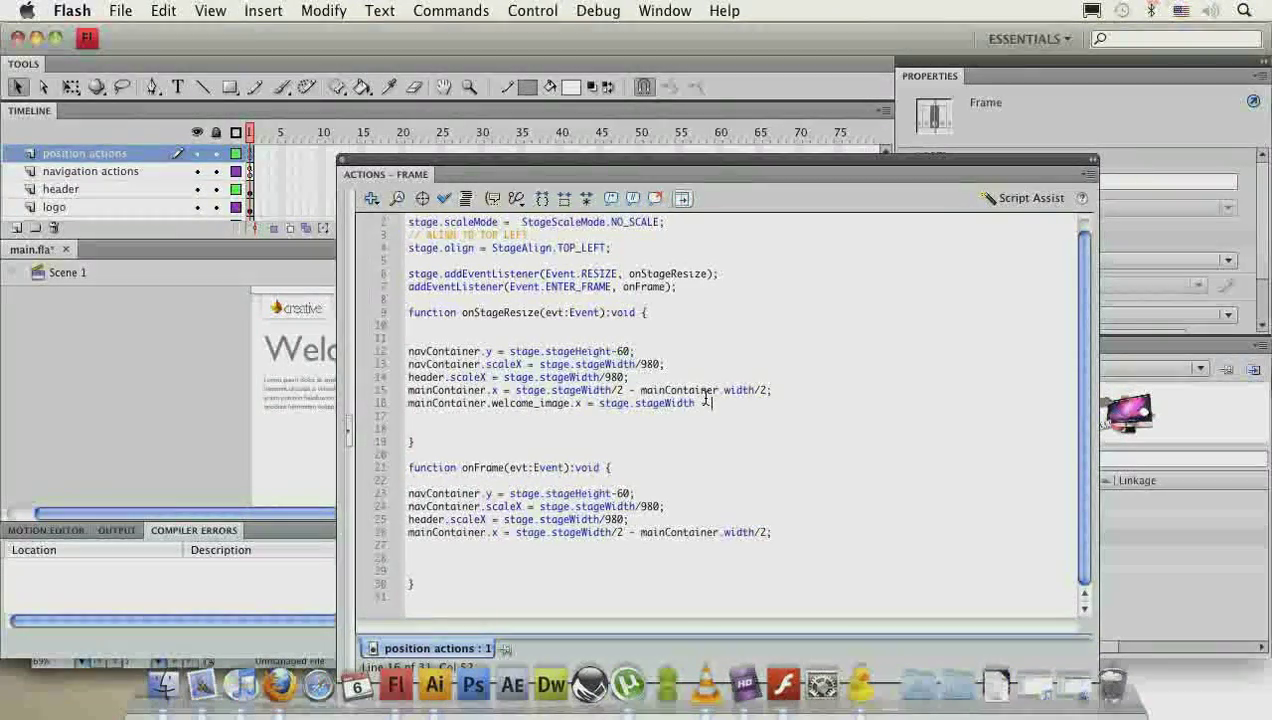
text((stage.stageWidth/980)
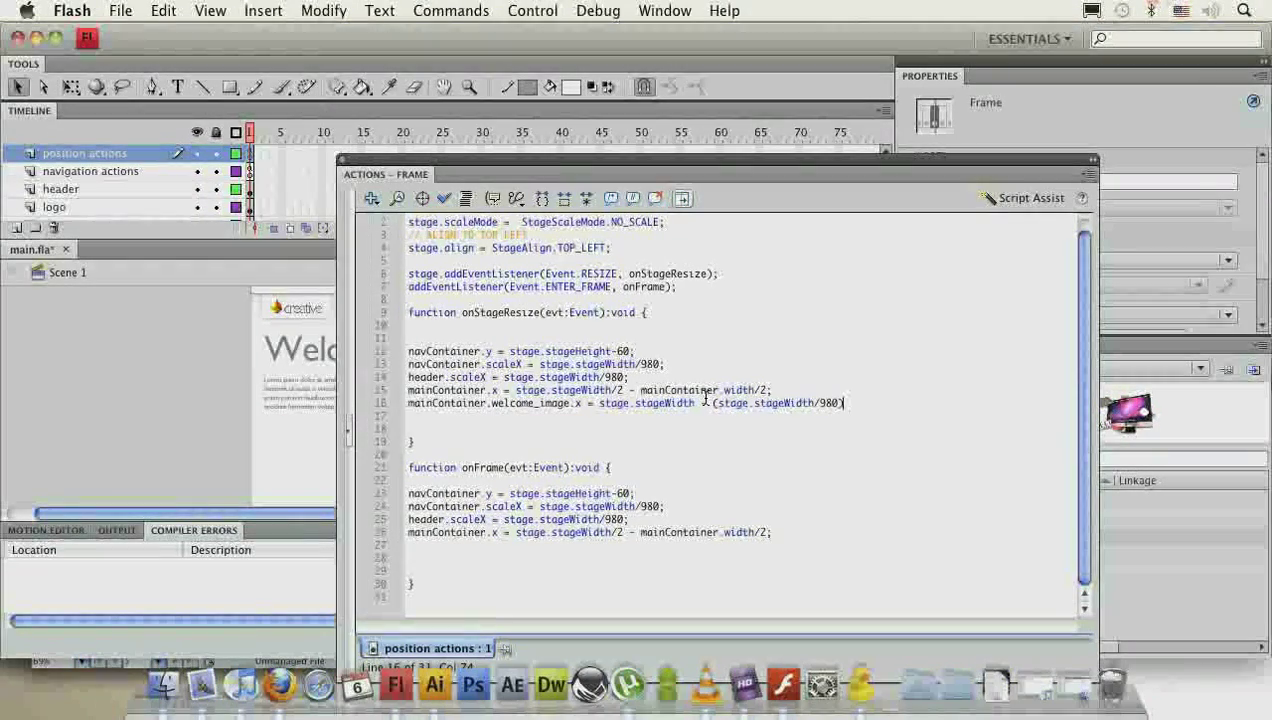
text(*540;)
key(super+s)
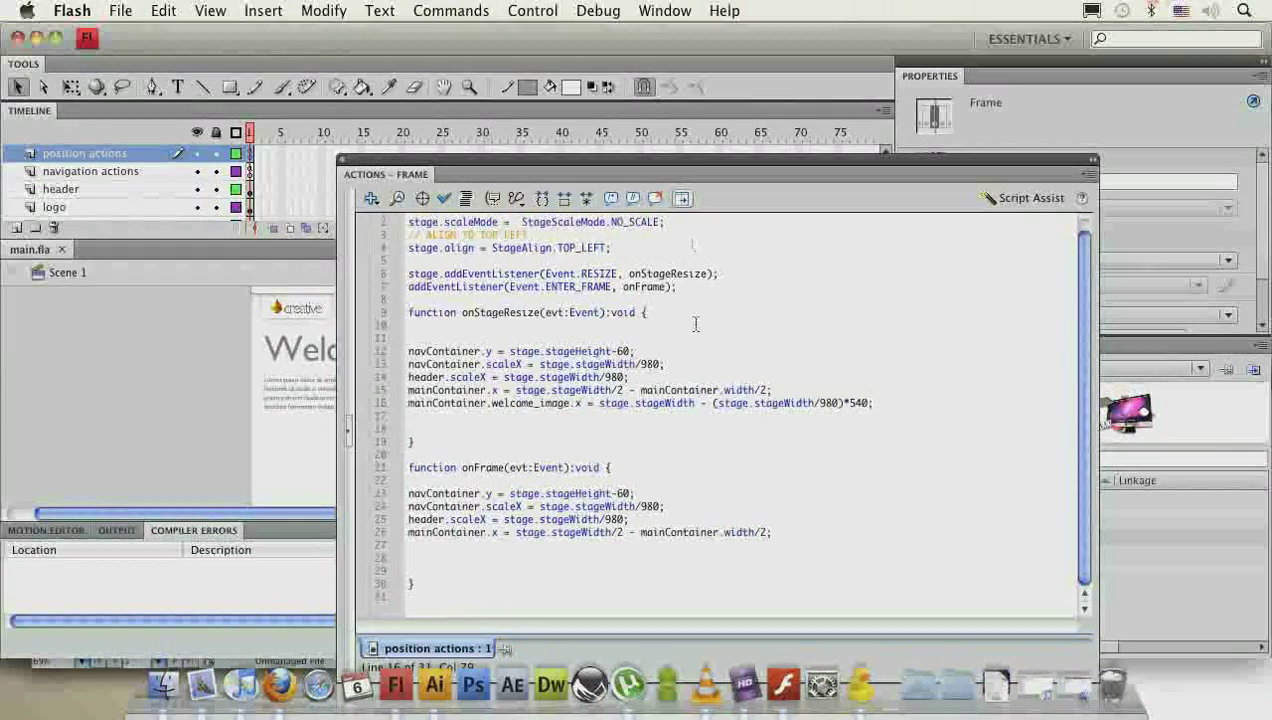
double_click(698, 176)
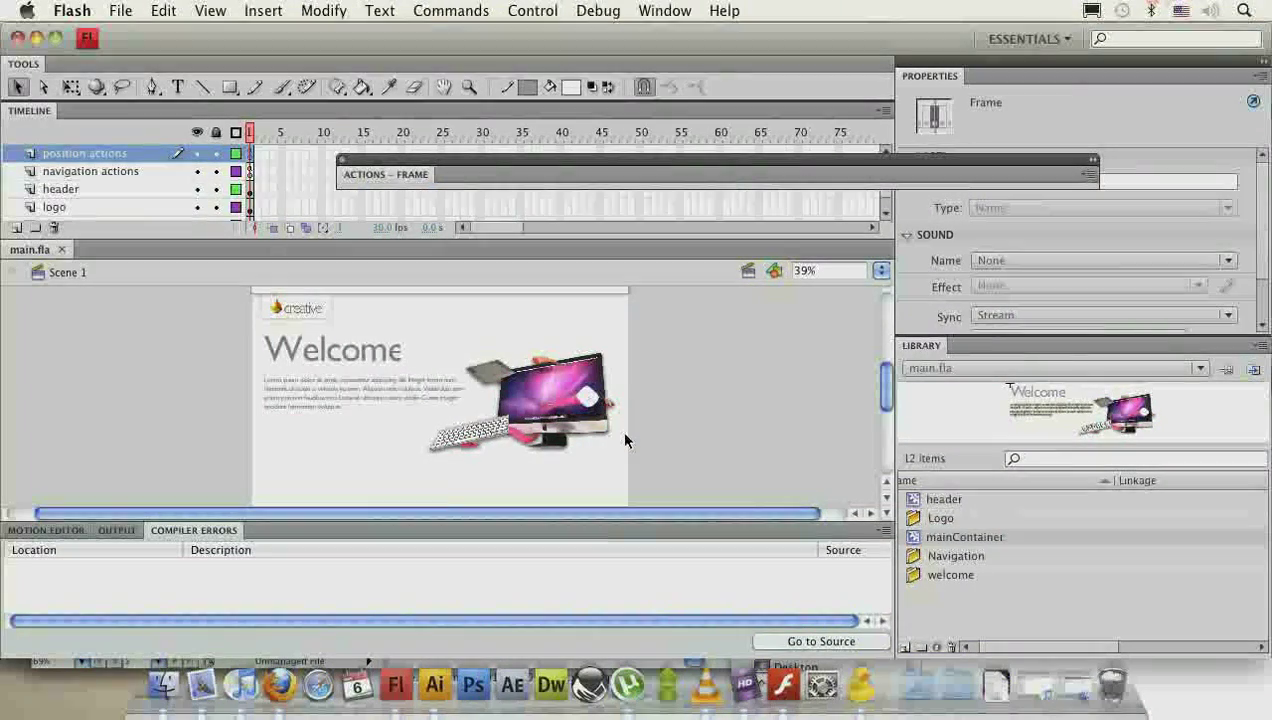
- View the stage at 100%, inspect the computer artwork, then enter mainContainer and select its contents
double_click(471, 88)
drag(677, 441, 498, 402)
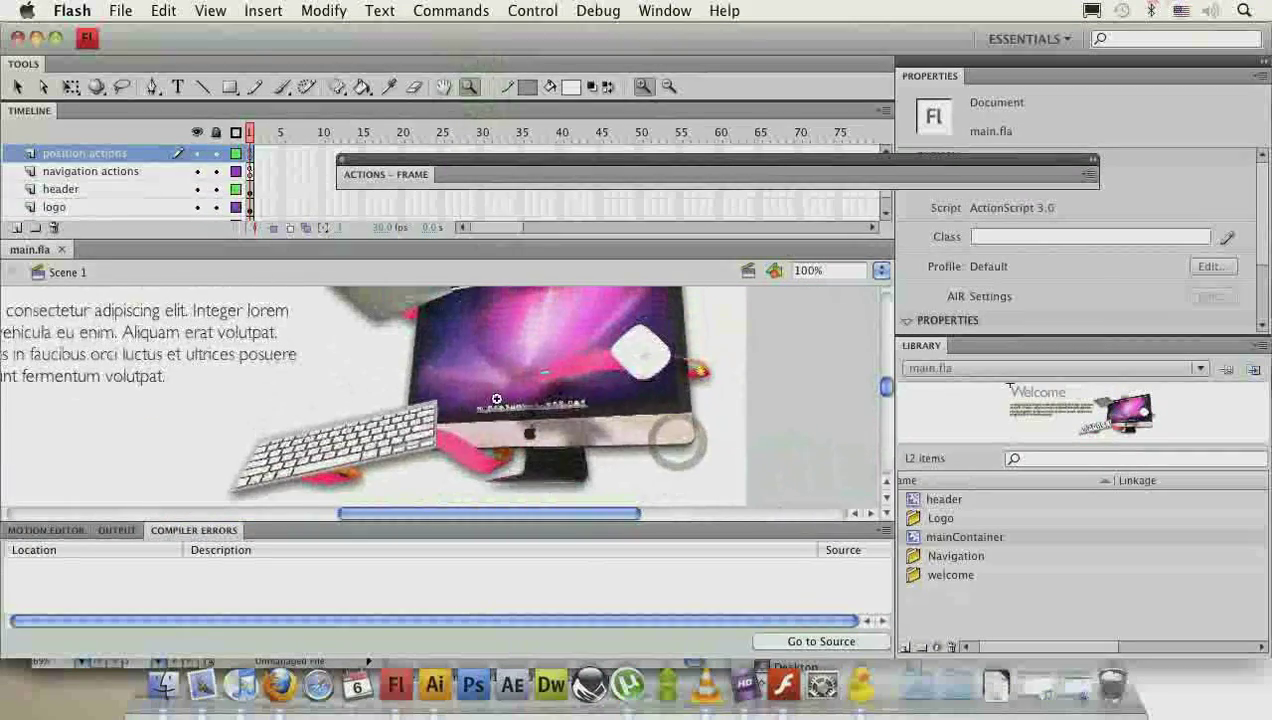
click(748, 375)
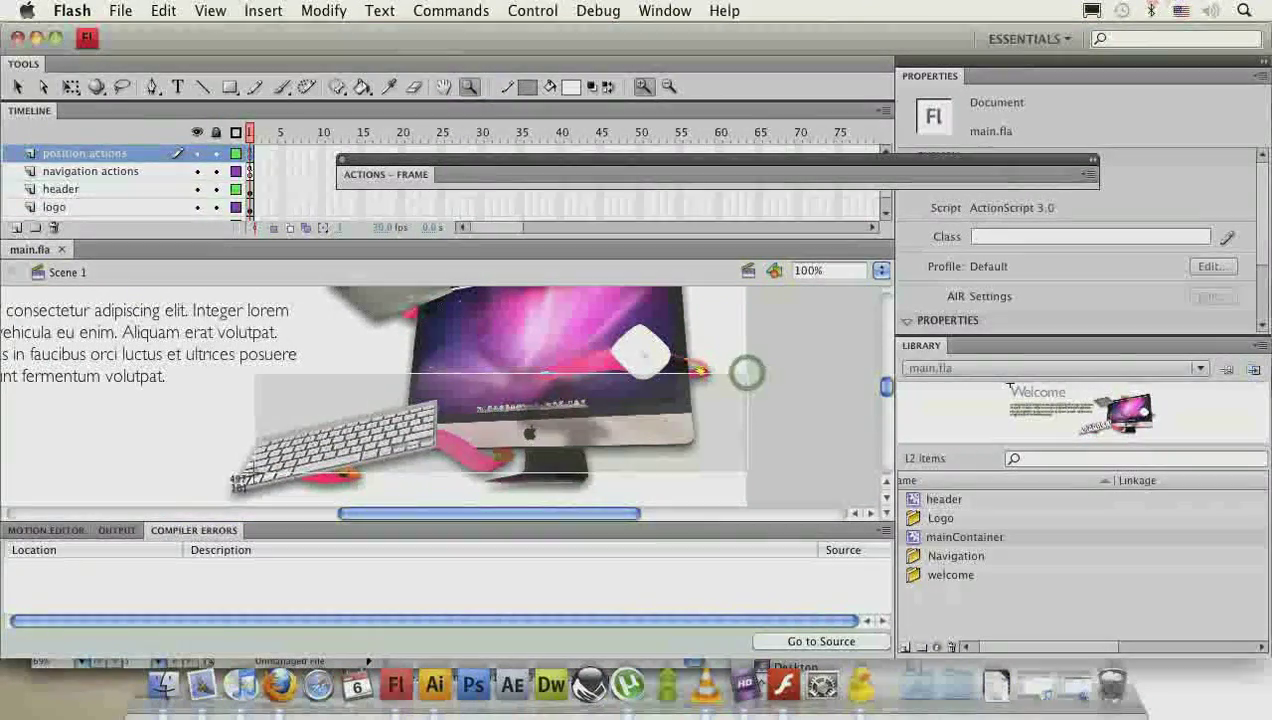
double_click(410, 445)
double_click(470, 86)
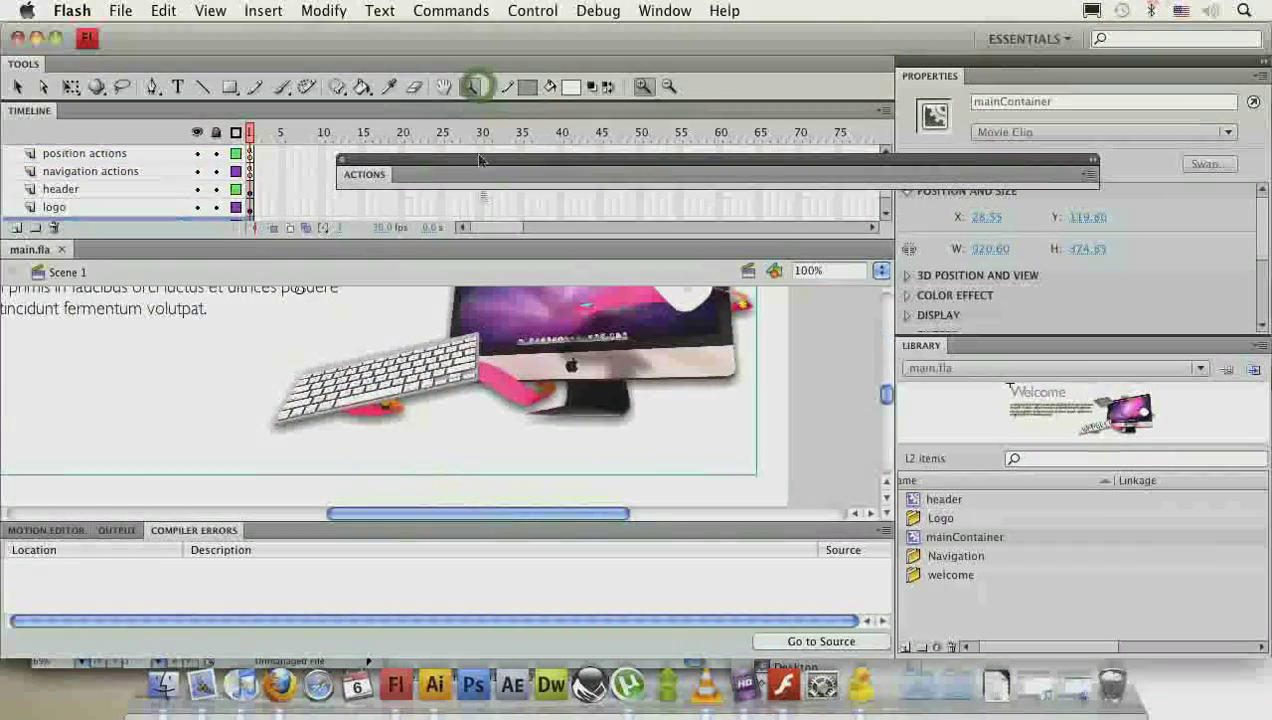
click(17, 86)
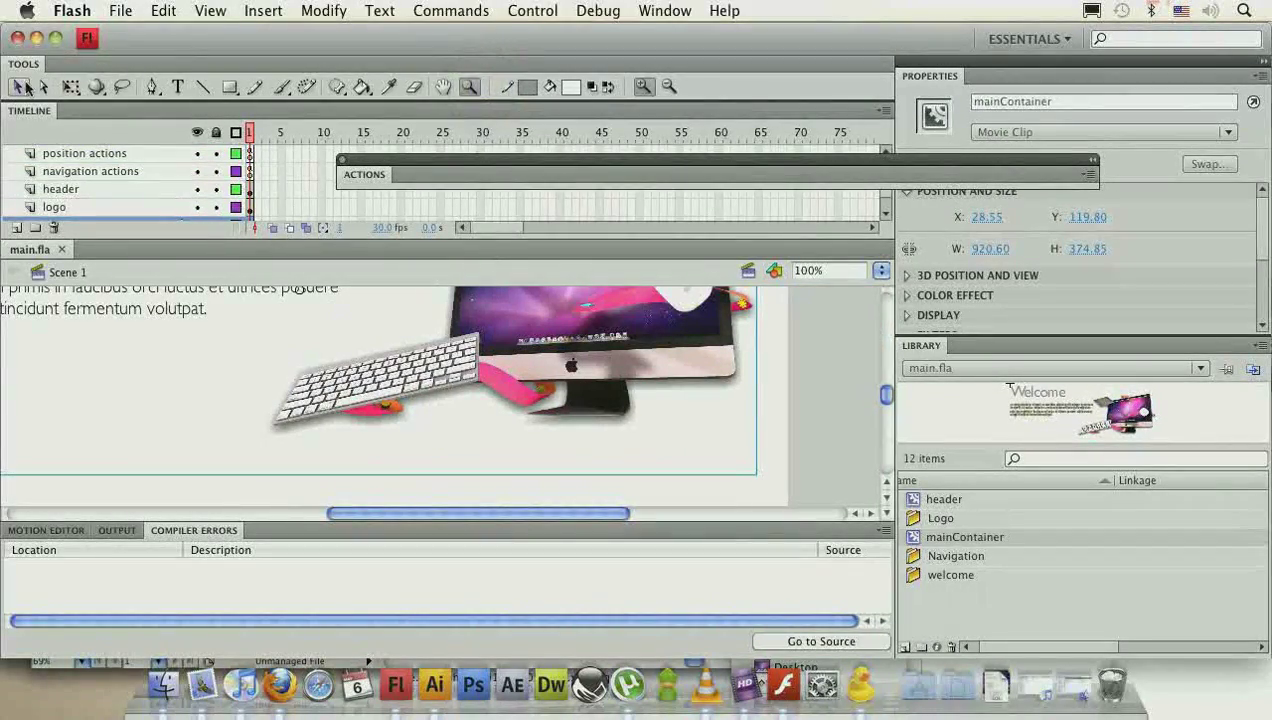
double_click(455, 352)
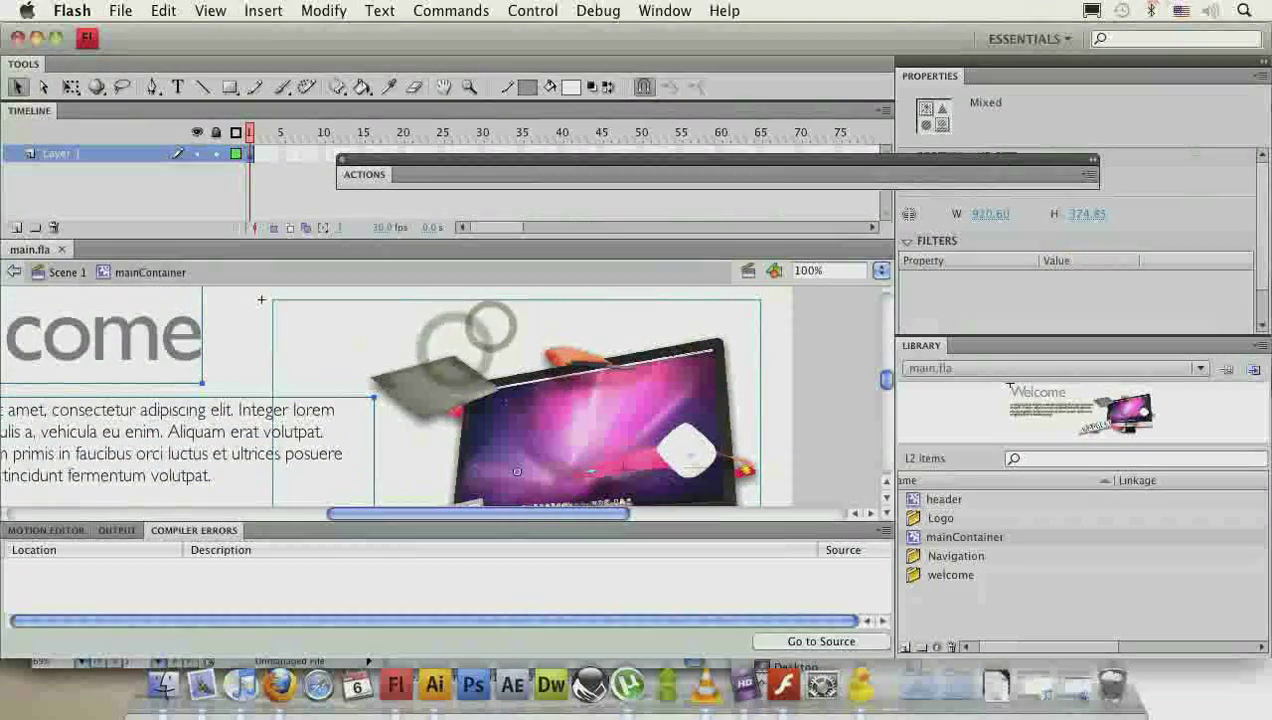
drag(792, 403, 276, 441)
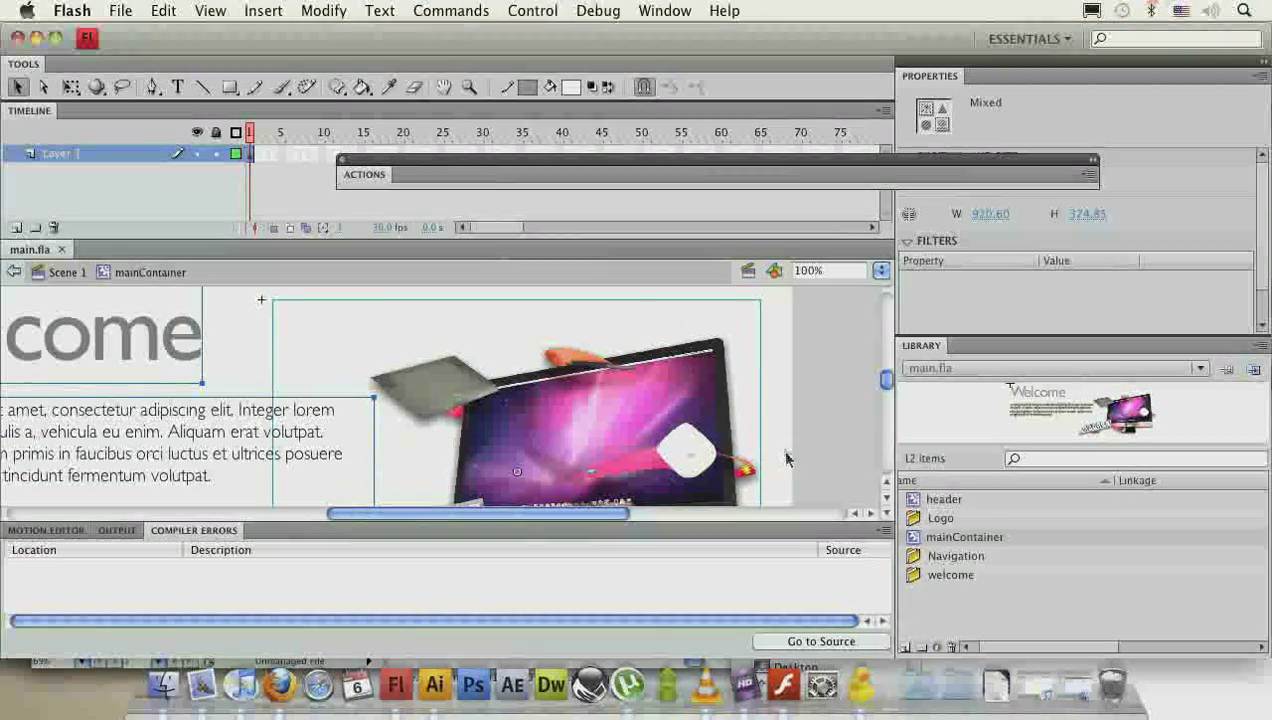
- Copy the welcome_image line 16 into the onFrame handler after line 26 and test the movie
click(462, 176)
click(464, 177)
click(87, 272)
click(125, 176)
click(105, 157)
key(F9)
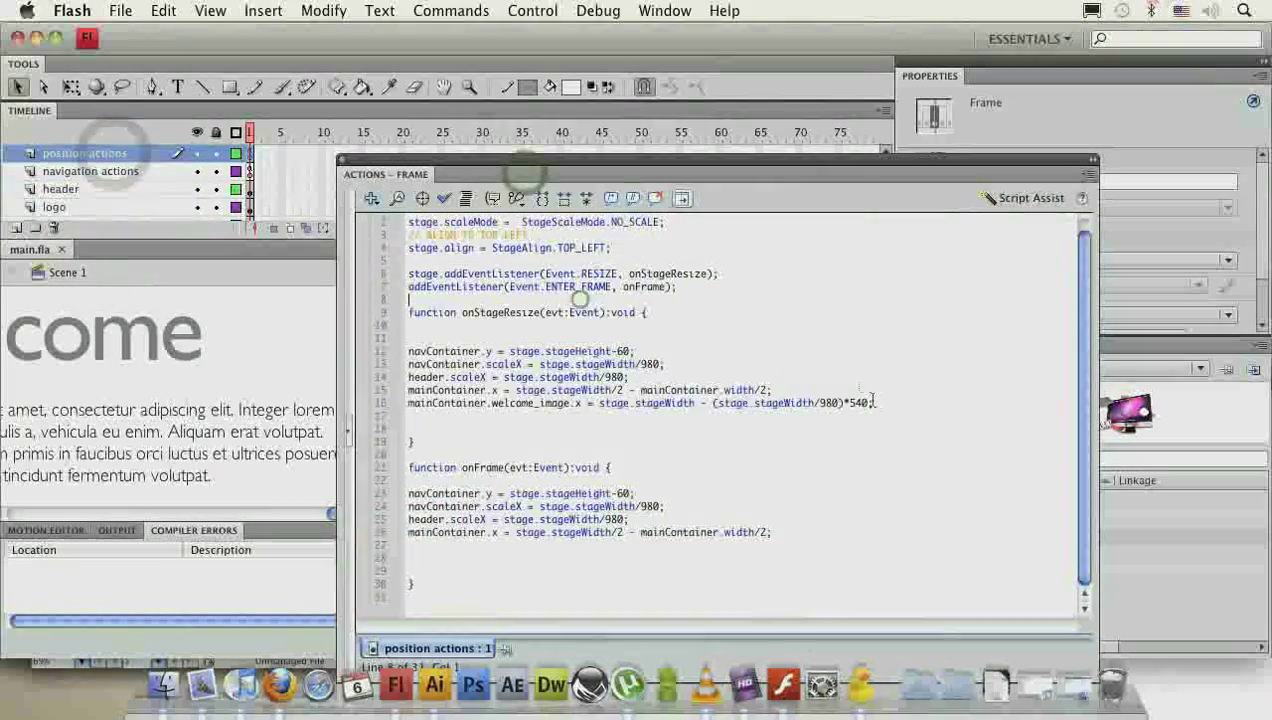
triple_click(872, 403)
key(super+c)
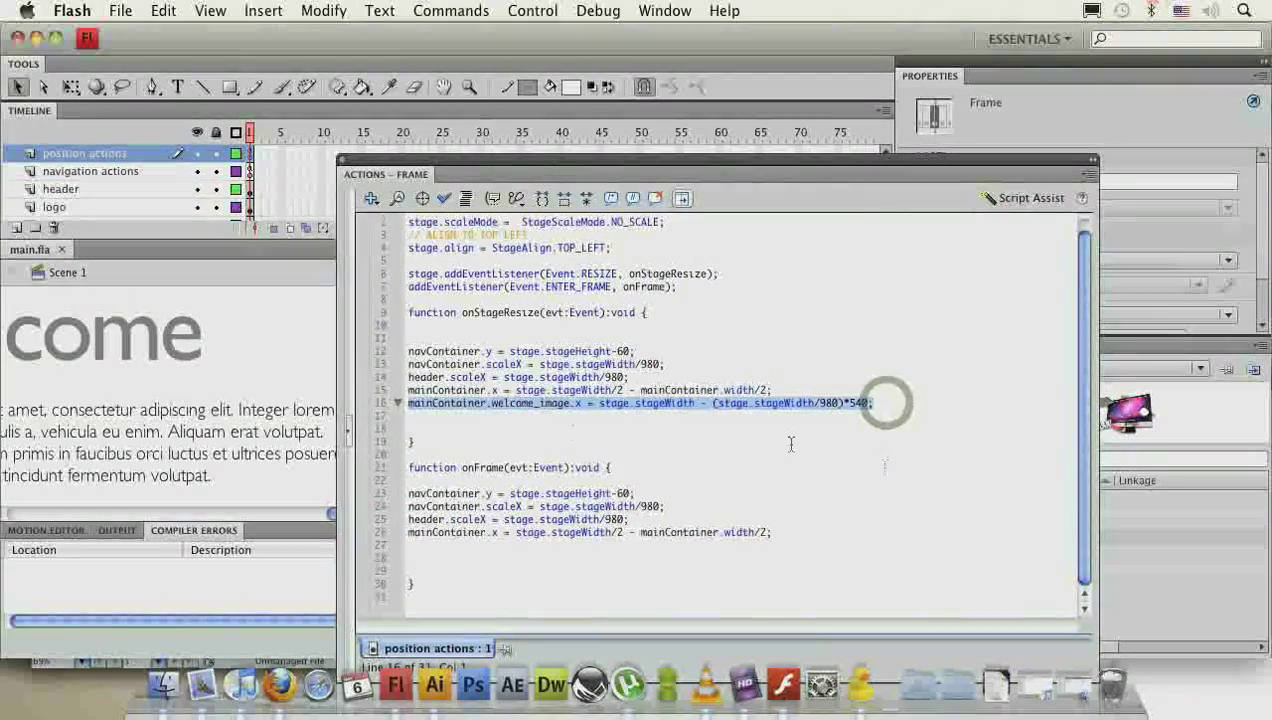
click(815, 530)
key(Return)
key(super+v)
key(super+Return)
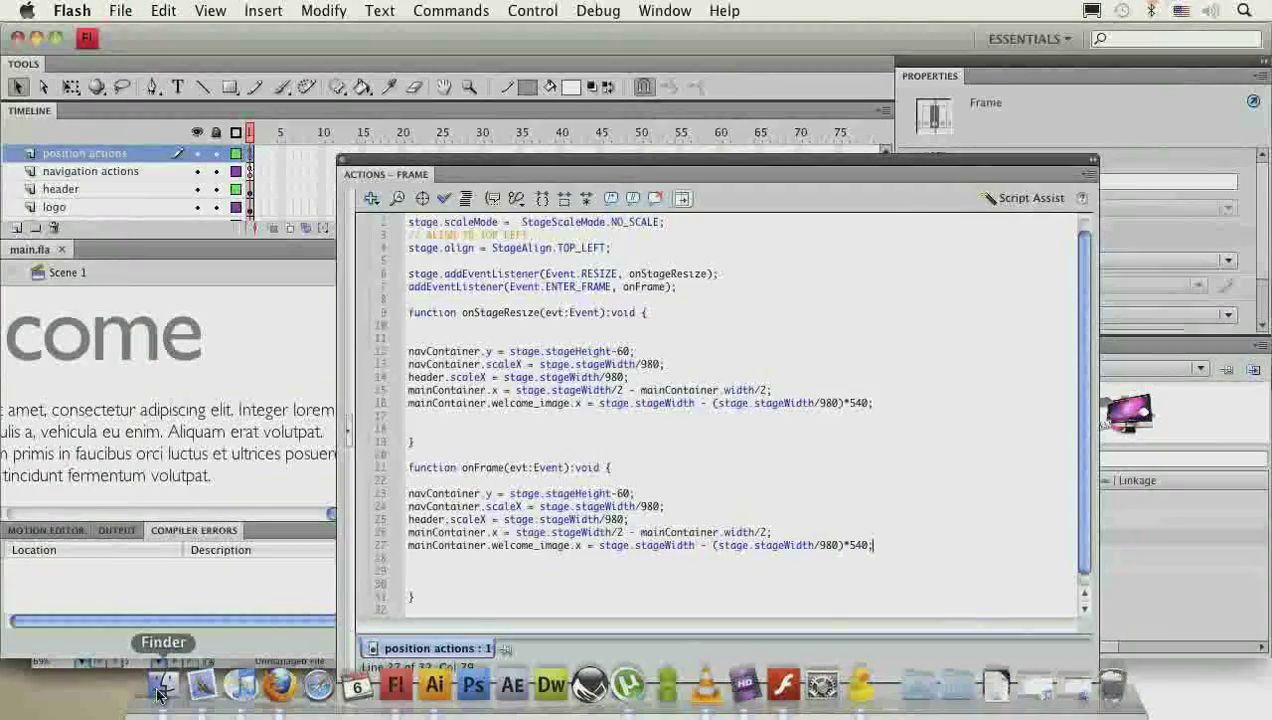
- Resize the player window wider, narrower and wider again to check image repositioning and layout scaling
click(160, 688)
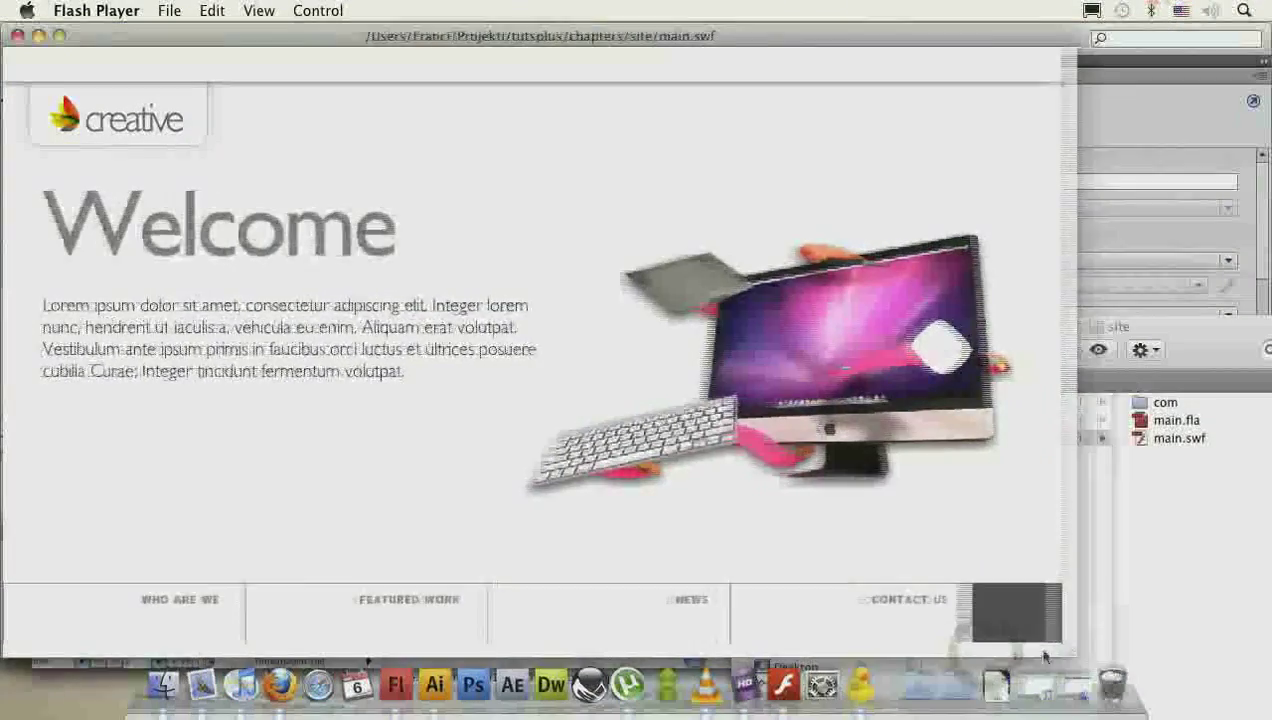
drag(1015, 655, 1228, 654)
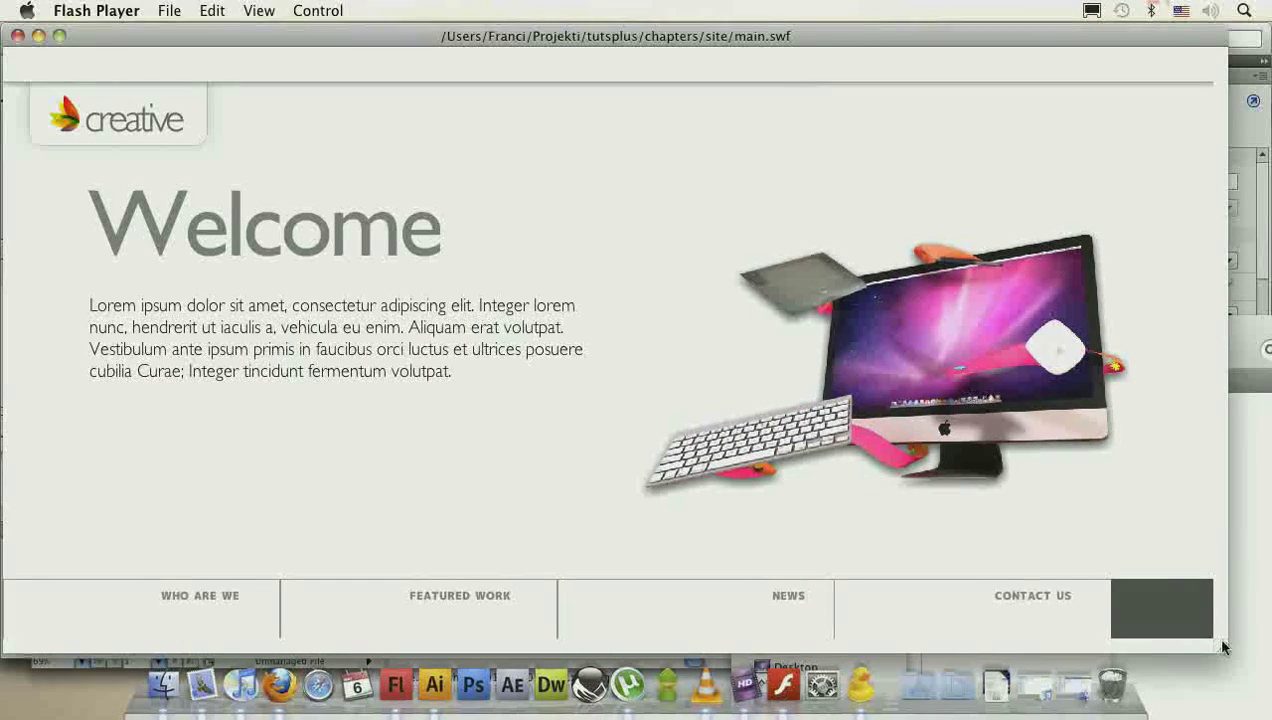
drag(1222, 648, 1100, 647)
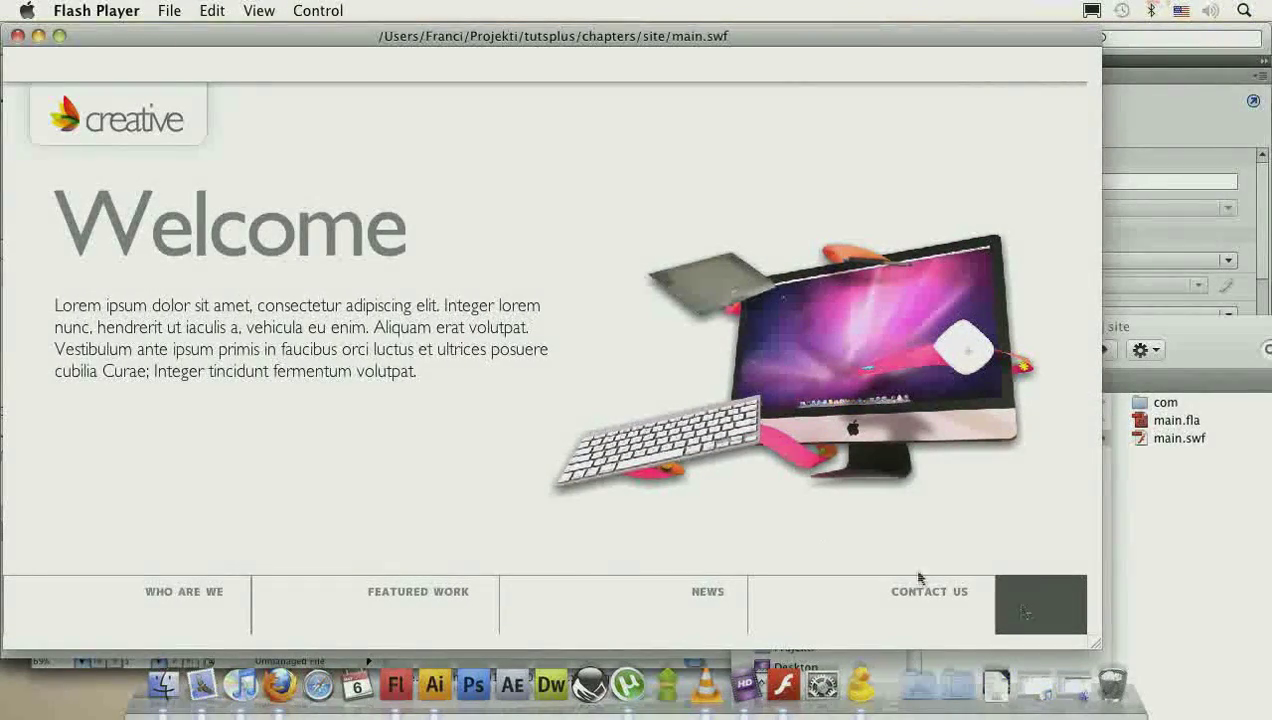
drag(1081, 637, 1256, 648)
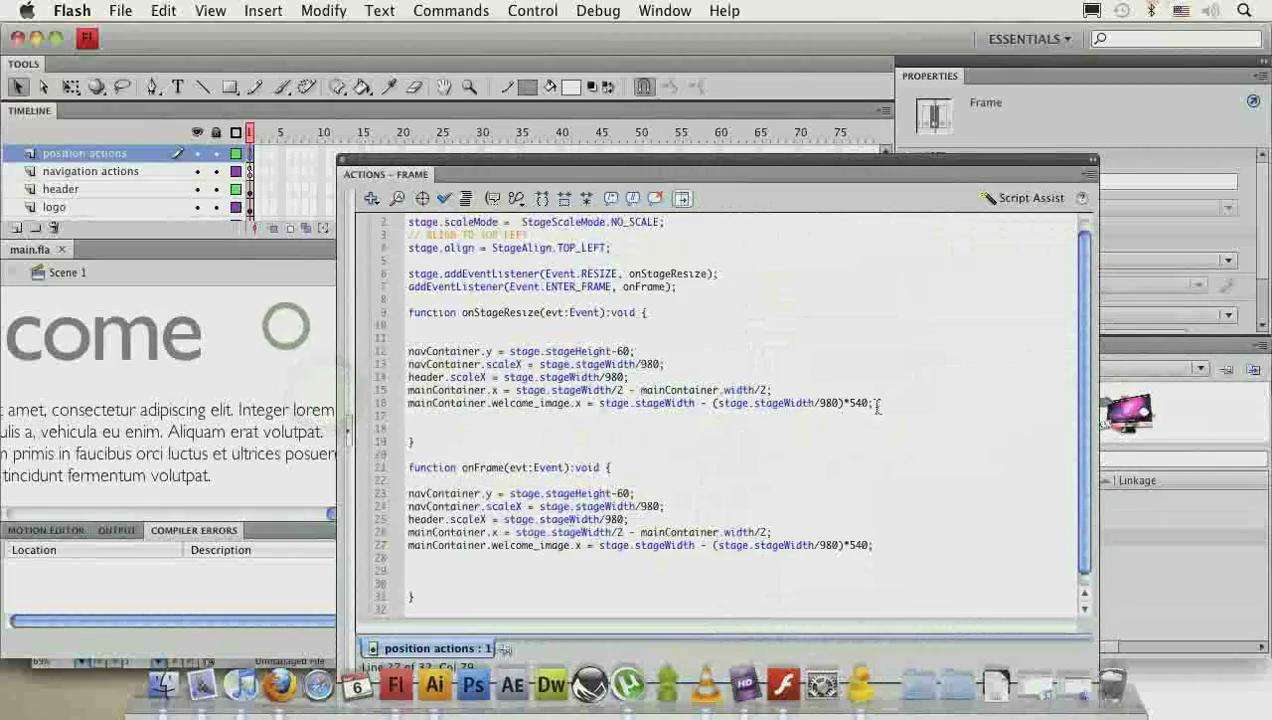
- Start a new line 17 with mainContainer.welcome_ and confirm the body text instance is named welcome_content
click(877, 404)
key(Return)
text(mainContainer.welcome_content)
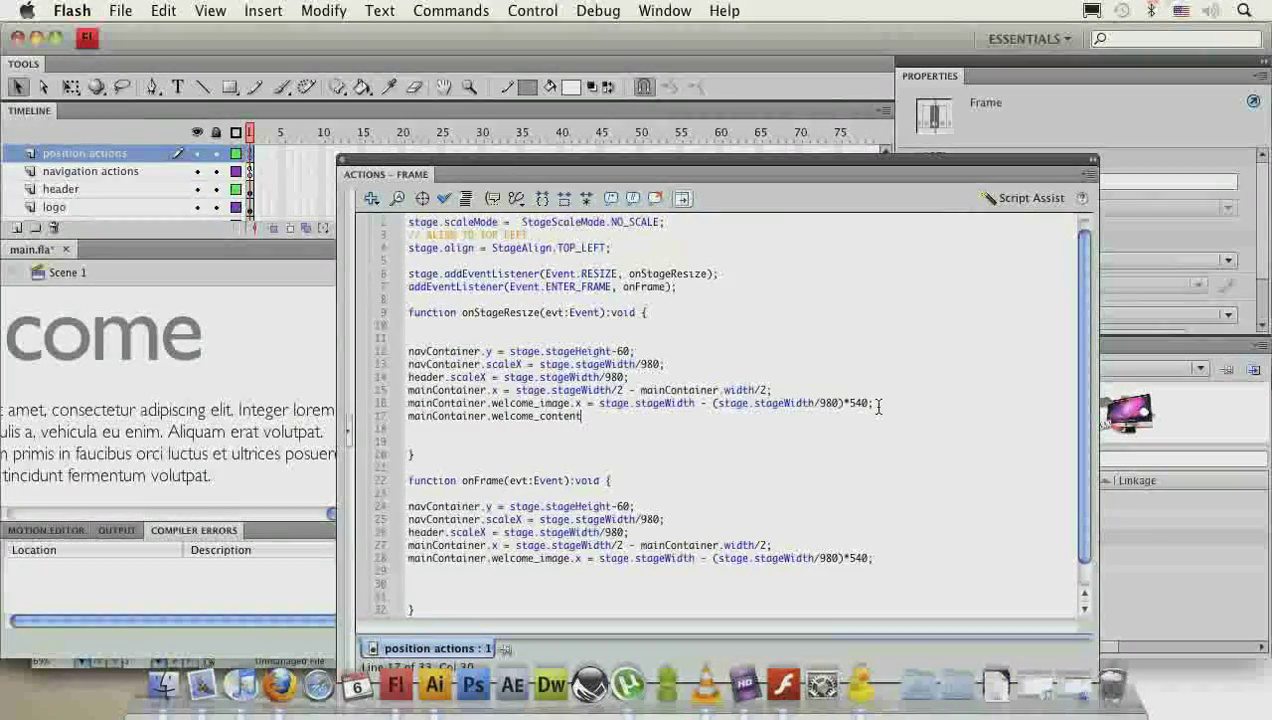
double_click(197, 410)
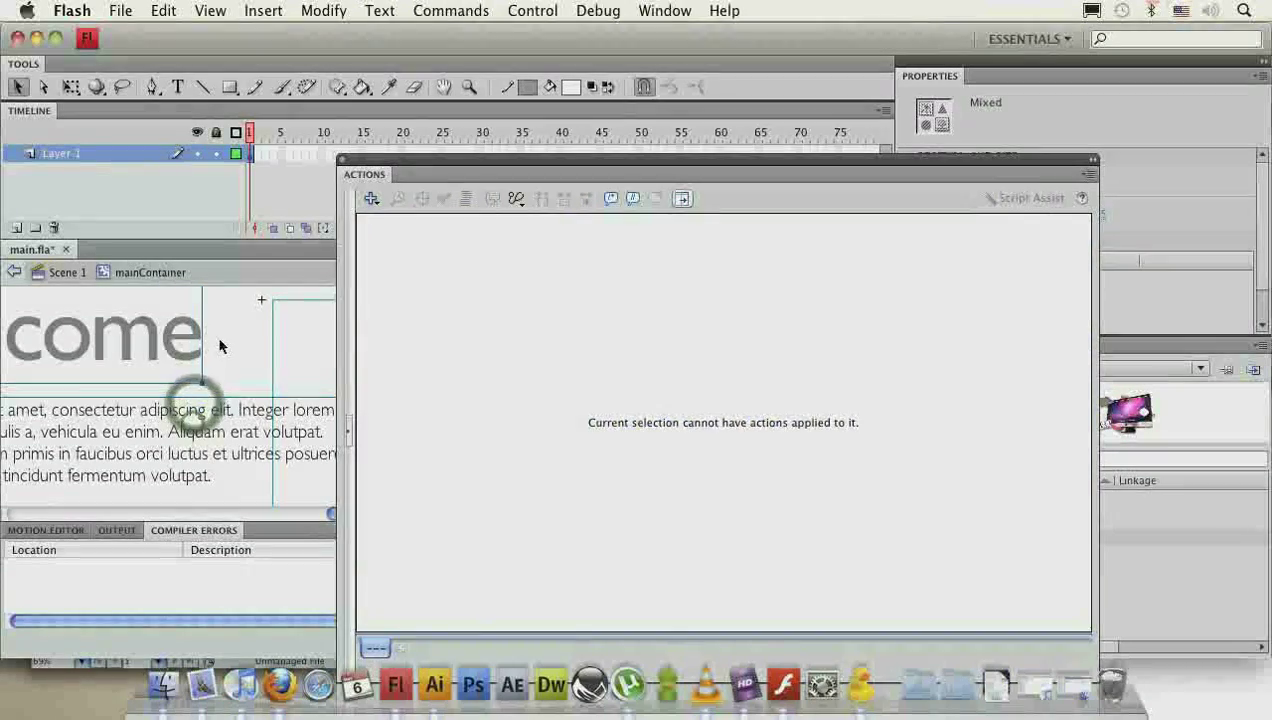
click(210, 410)
click(222, 337)
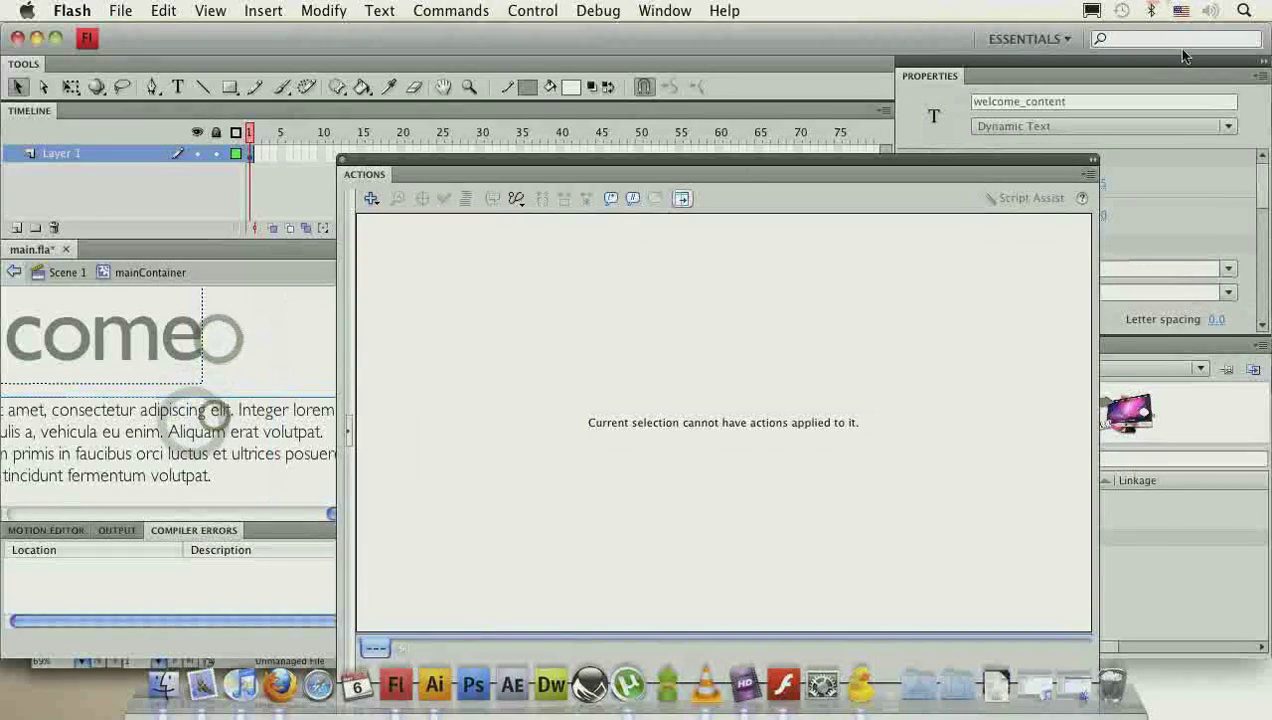
click(66, 274)
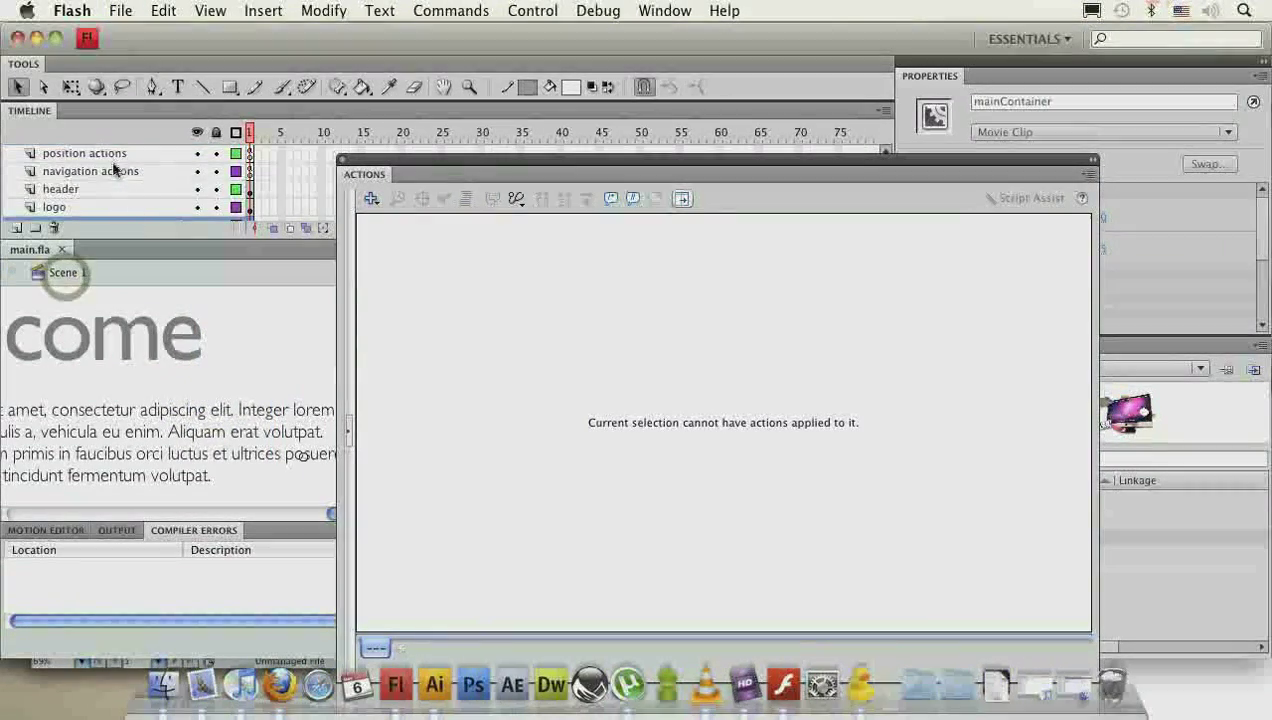
click(85, 153)
- Complete line 17 as mainContainer.welcome_content.scaleX = stage.stageWidth/980
click(591, 428)
text(.scaleX = stage.stageWidth/980;)
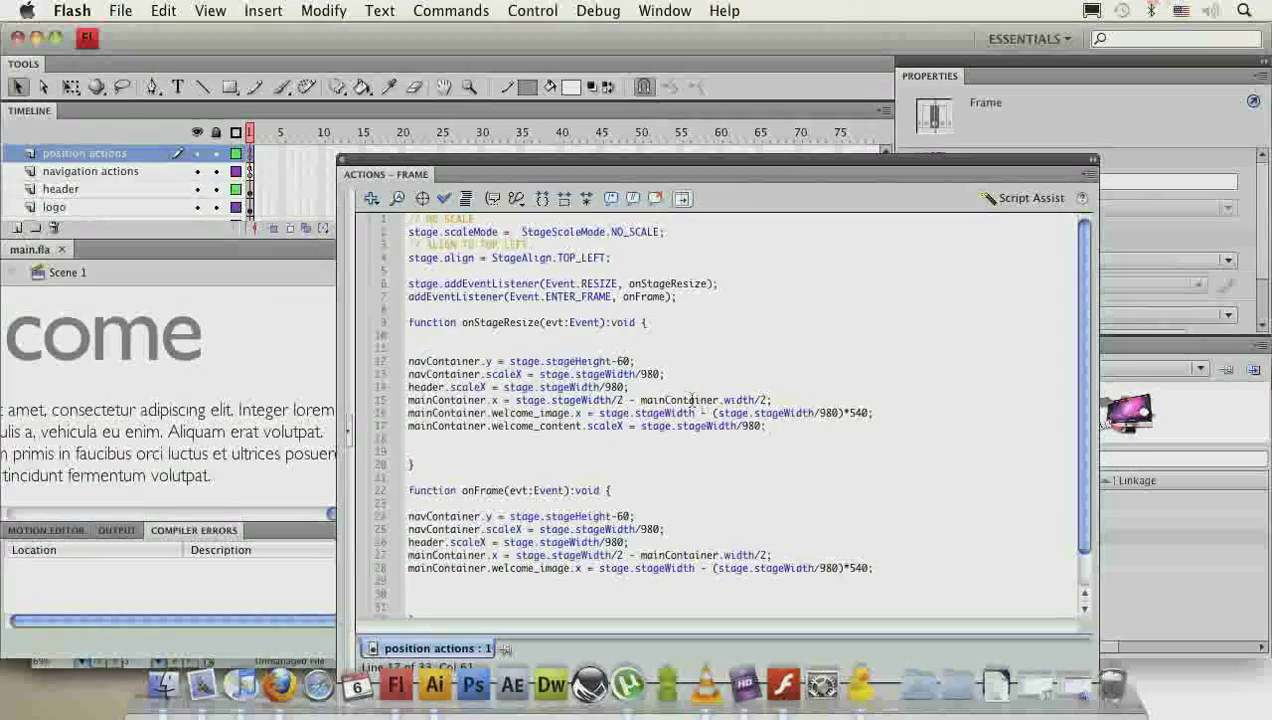
- Copy the welcome_content scaling line into onFrame after line 28
triple_click(783, 433)
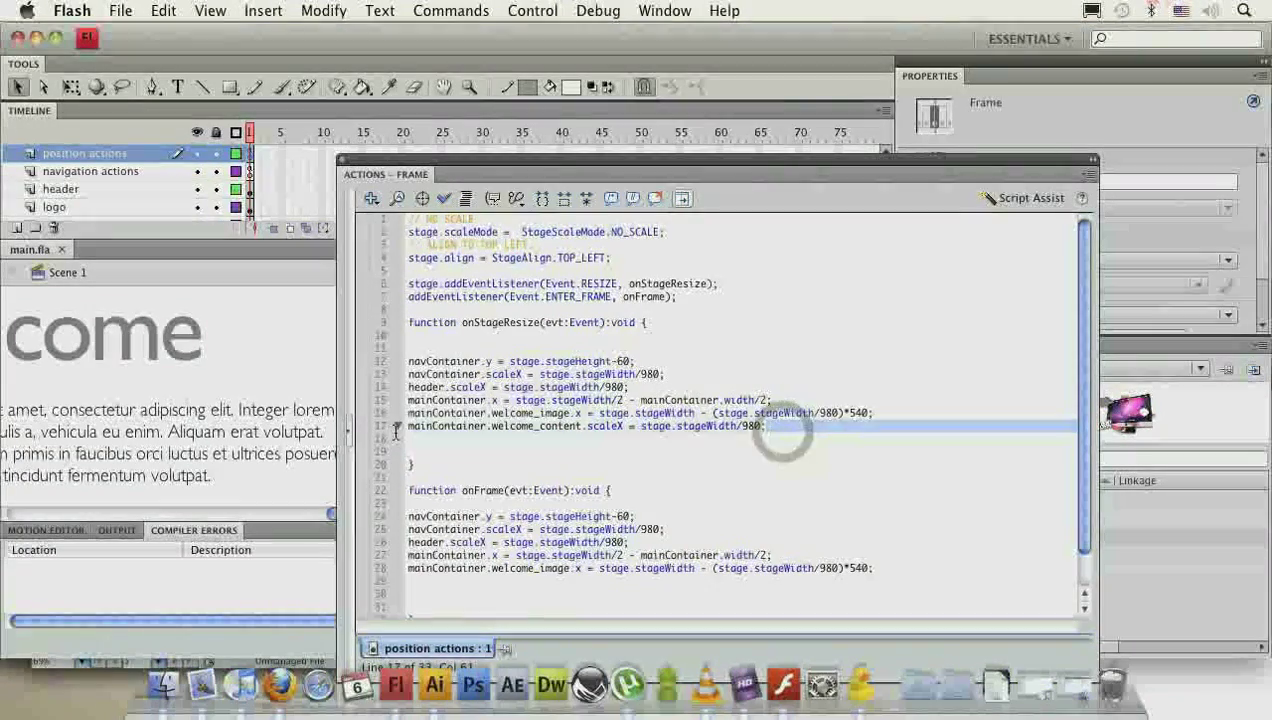
scroll(790, 500, down, 3)
click(900, 536)
key(Return)
text(mainContainer.welcome_content.scaleX = stage.stageWidth/980;)
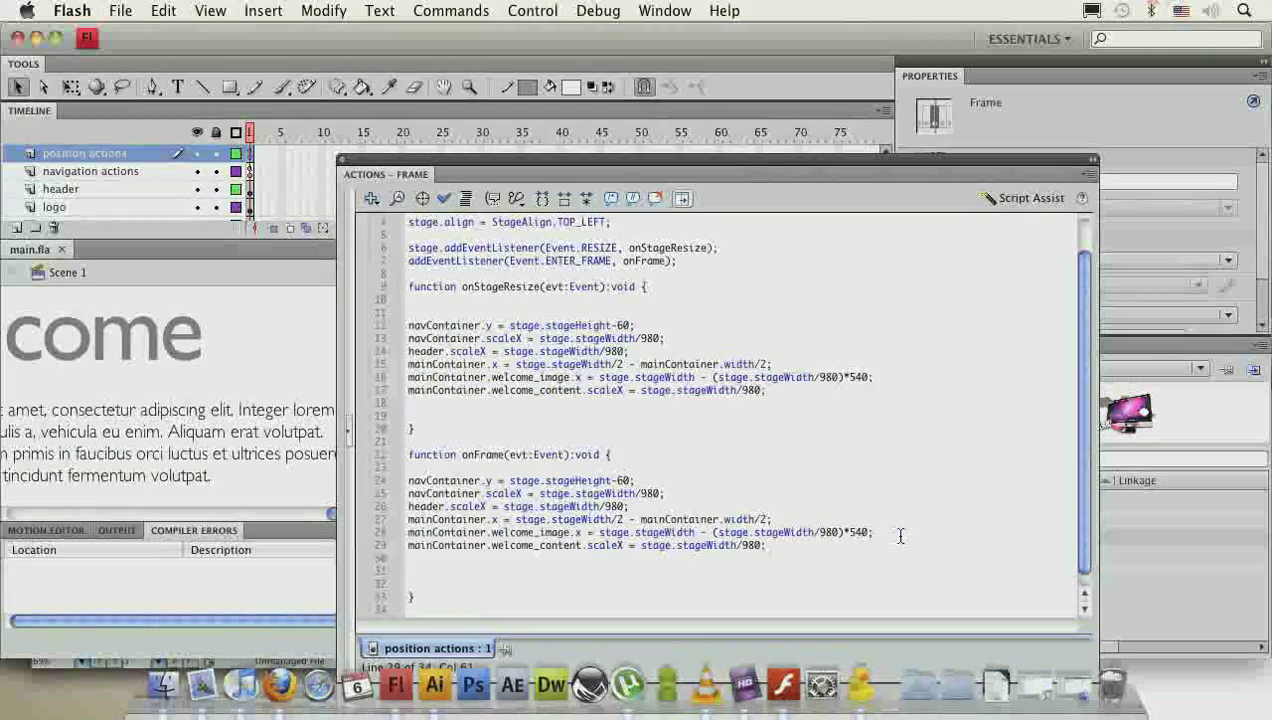
key(super+Return)
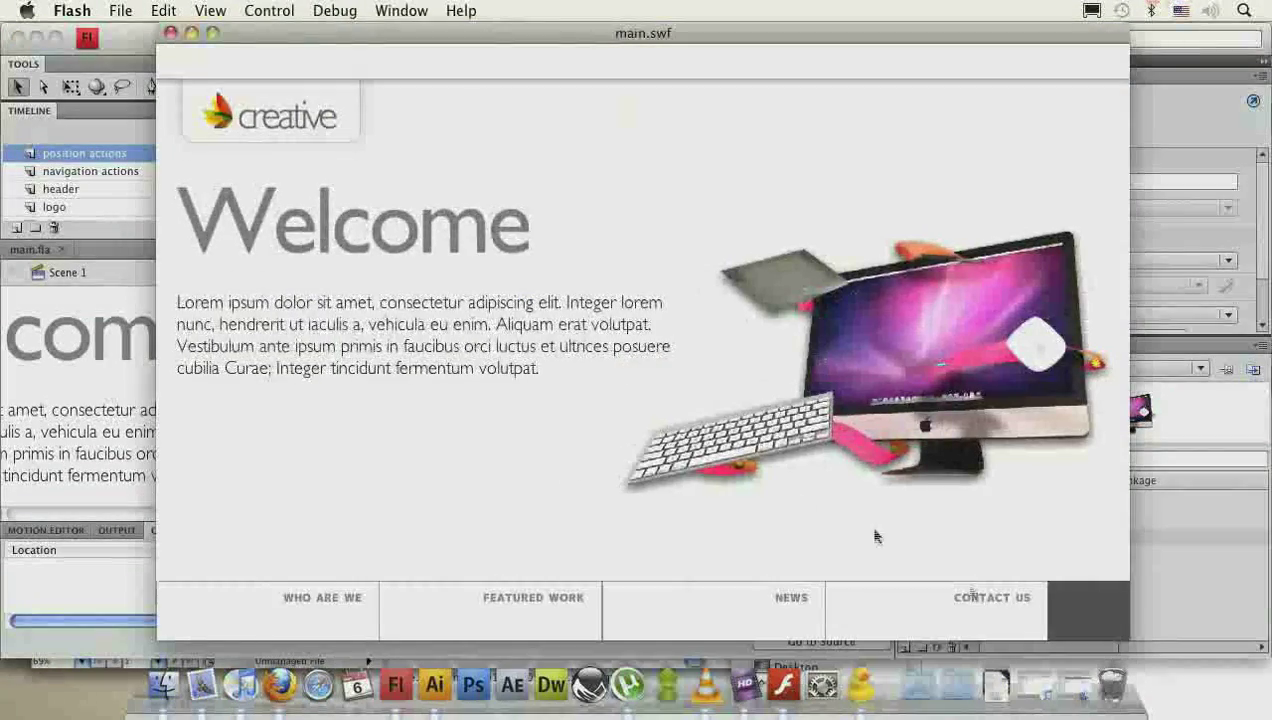
key(super+w)
click(163, 685)
double_click(1170, 438)
drag(988, 652, 1183, 642)
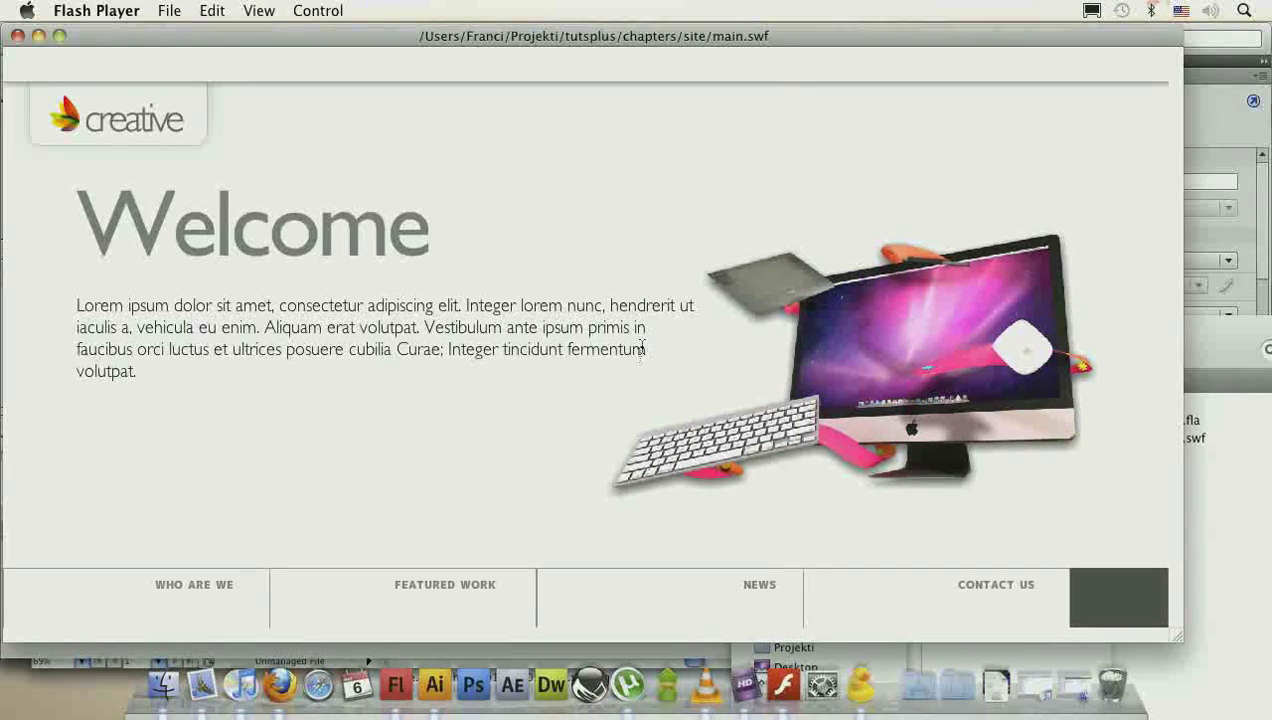
drag(1177, 637, 1267, 648)
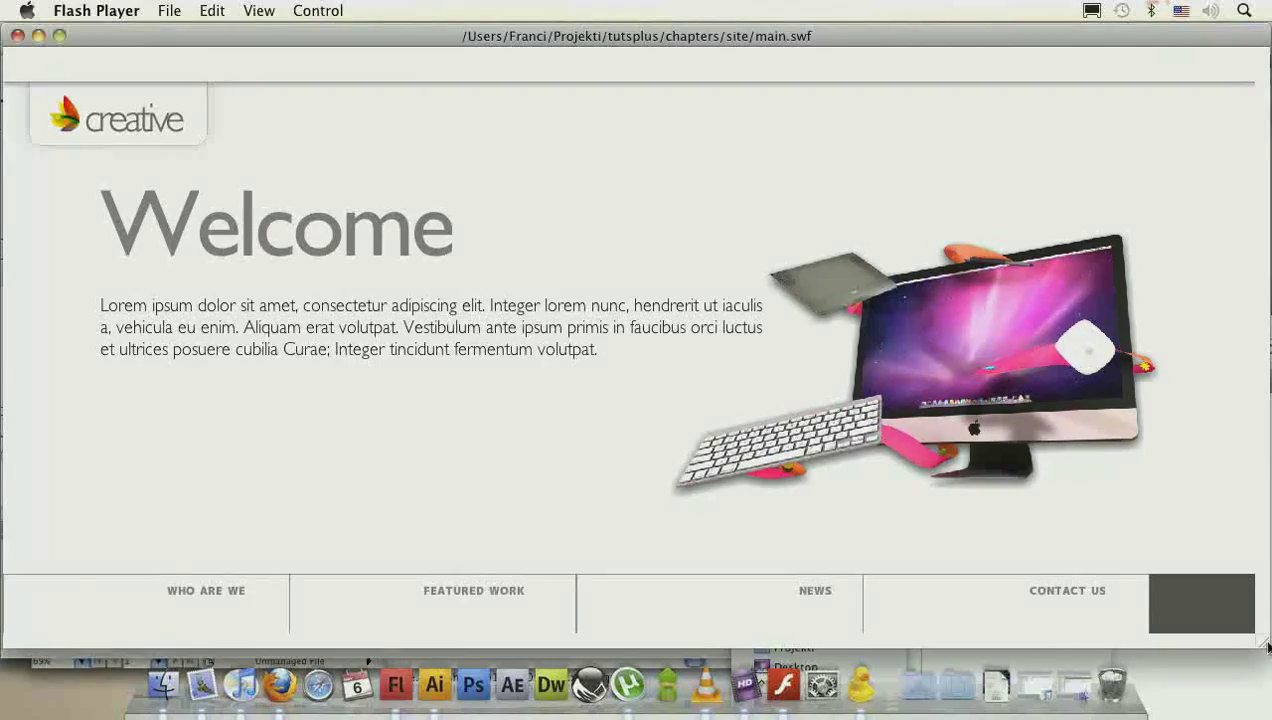
drag(1262, 645, 1192, 650)
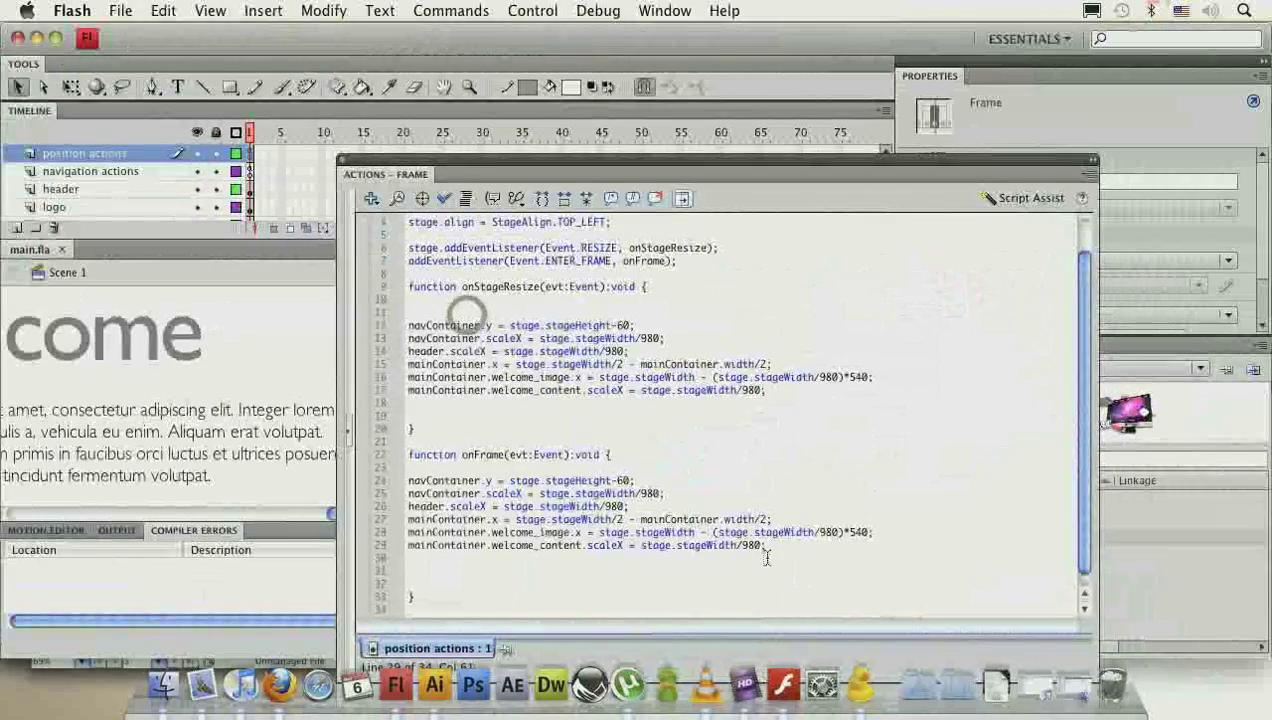
key(super+Return)
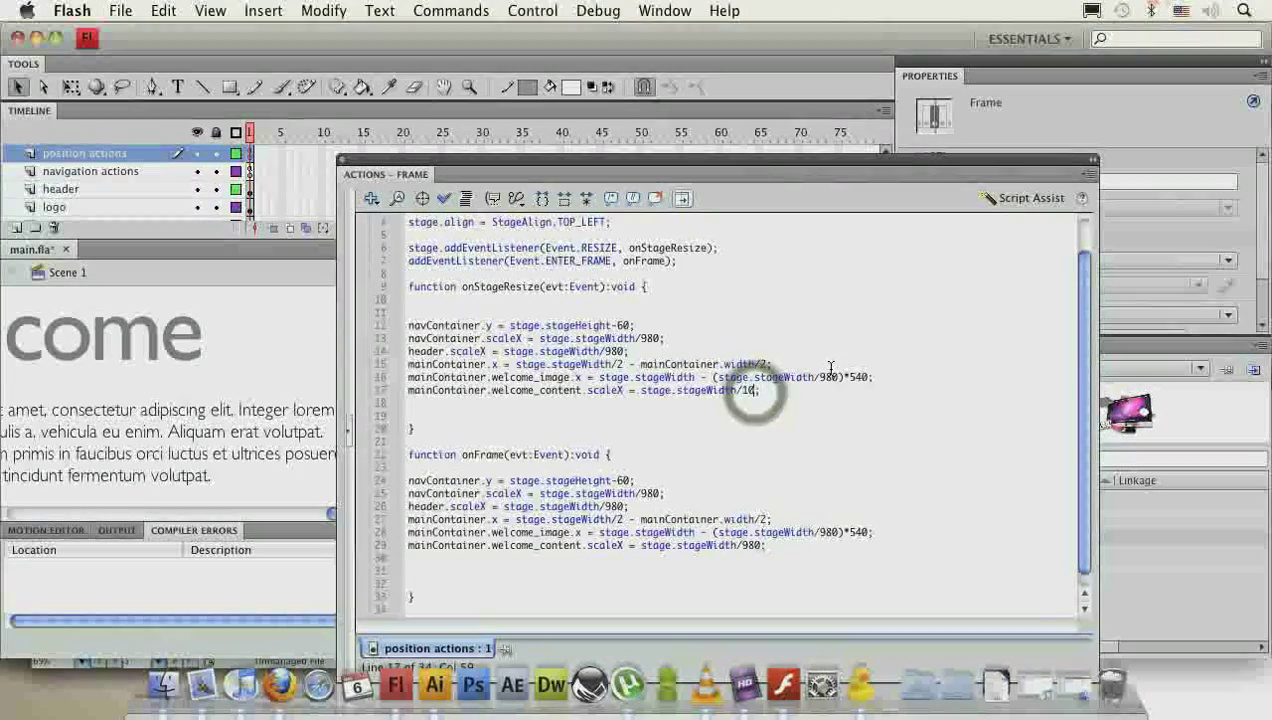
- Change the welcome_content scaling divisor from 980 to 1020 on lines 17 and 29
text(1020)
double_click(749, 546)
text(1020)
- Test the movie, resize main.swf in Flash Player wide and narrow, then collapse Actions to show the stage
key(ctrl+Return)
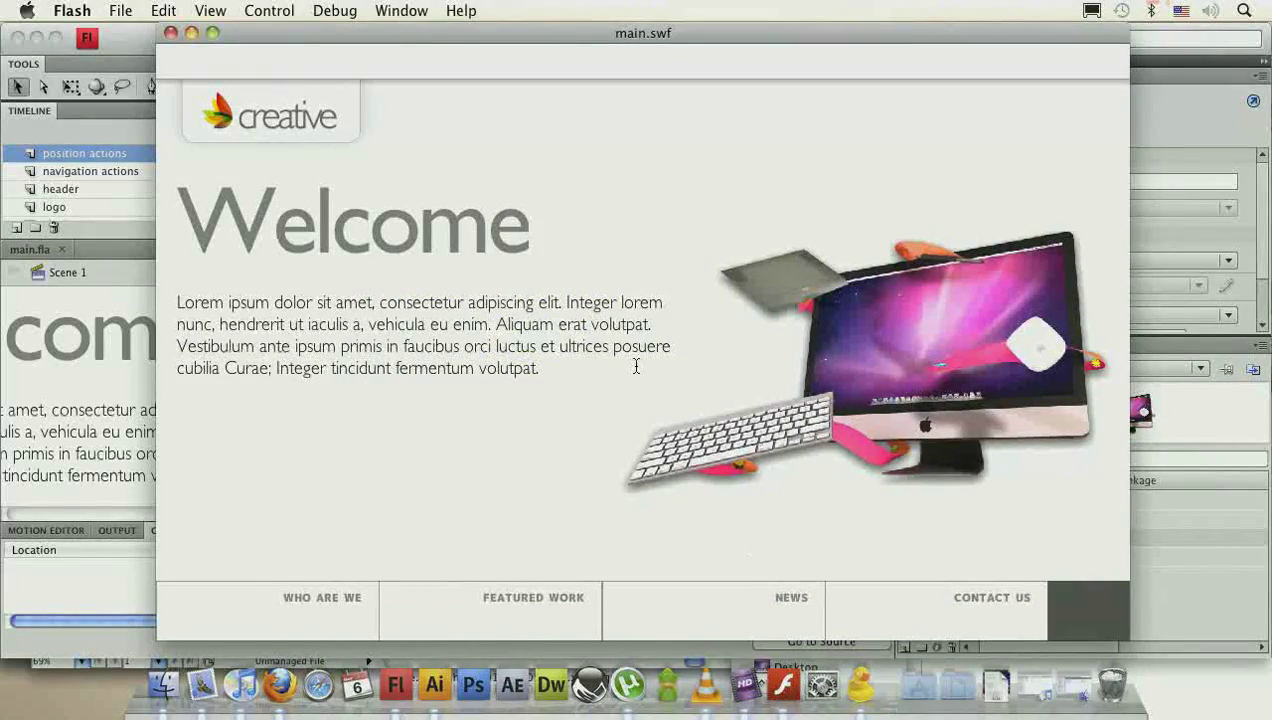
key(ctrl+w)
click(163, 685)
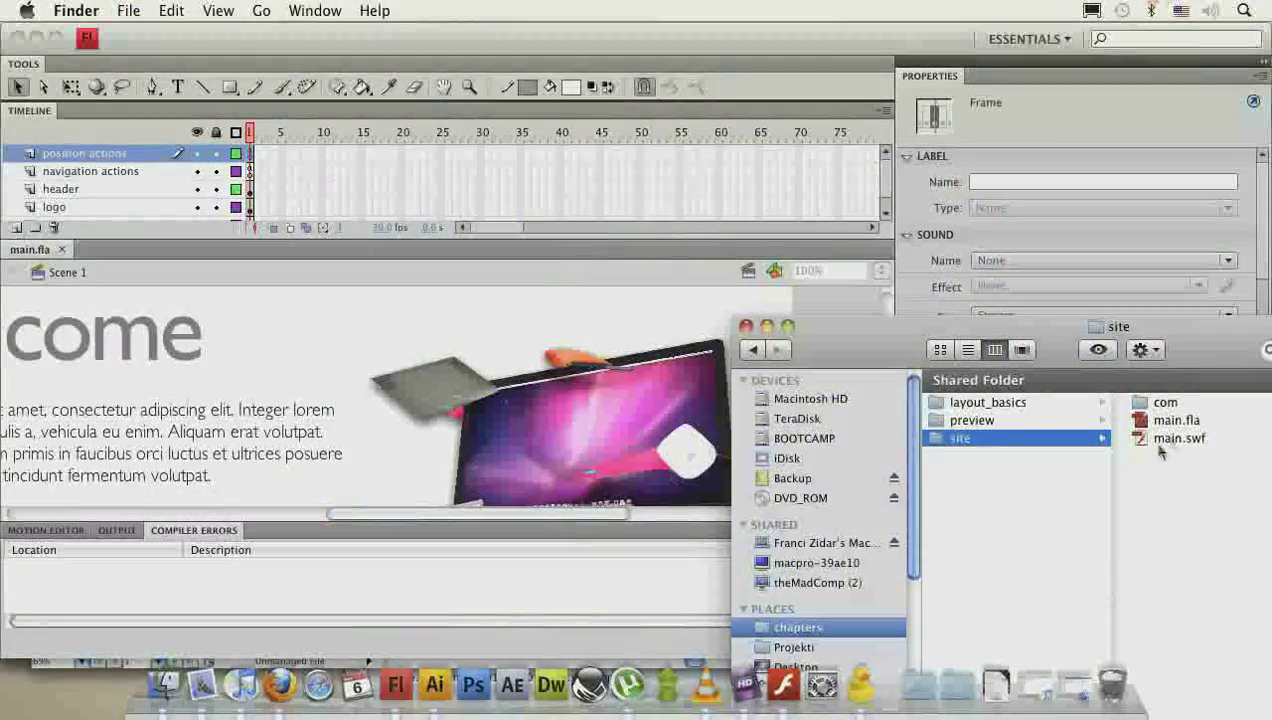
double_click(1178, 438)
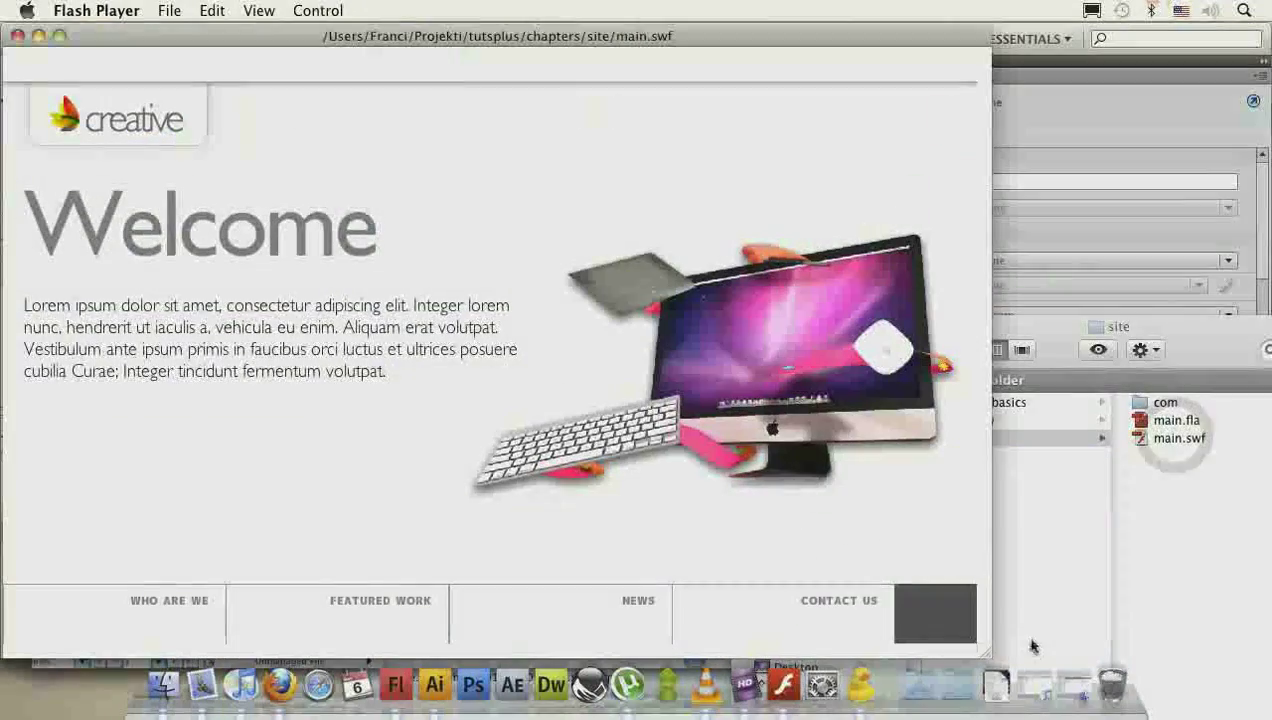
drag(984, 653, 1268, 657)
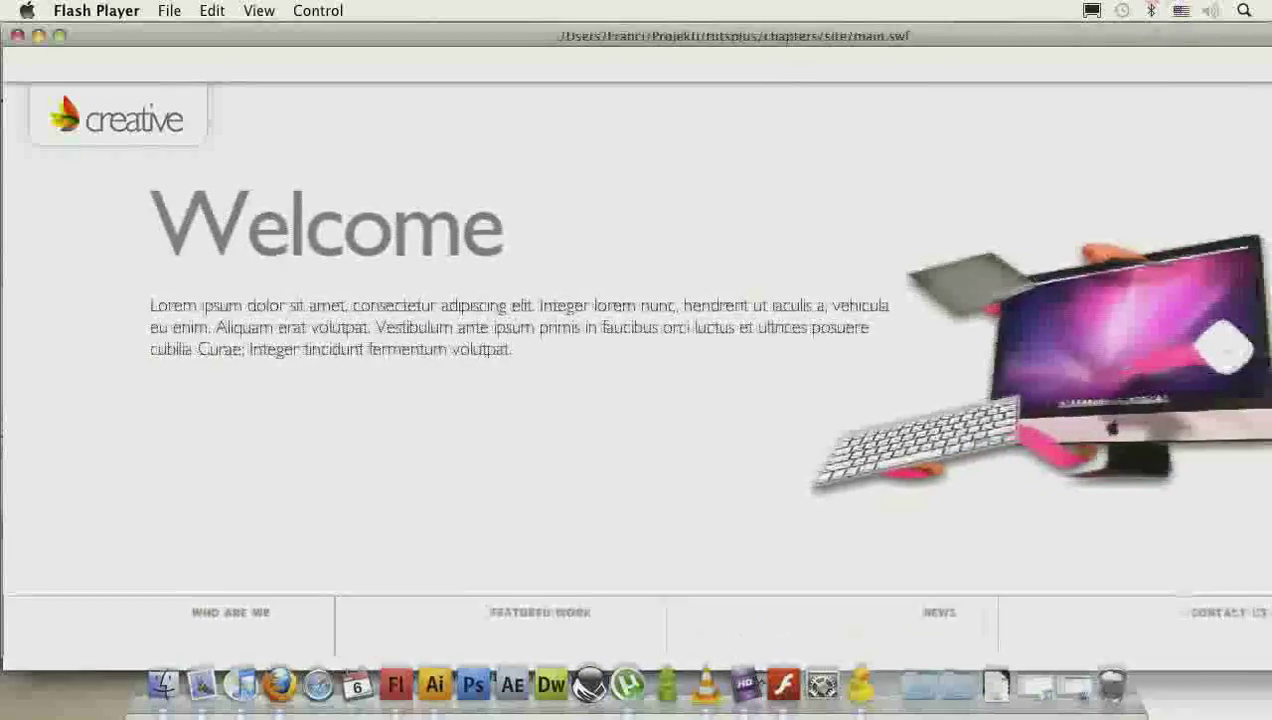
drag(1258, 657, 1005, 617)
key(super+w)
click(385, 325)
double_click(470, 176)
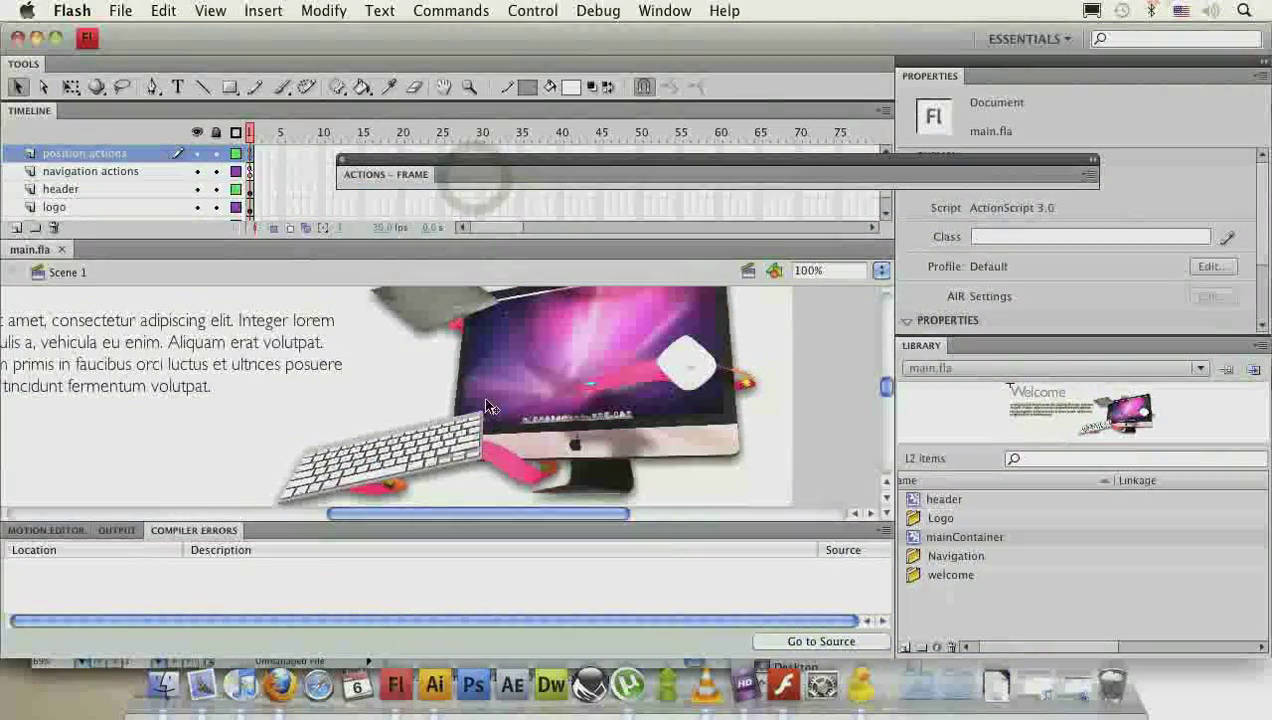
click(163, 684)
double_click(1190, 446)
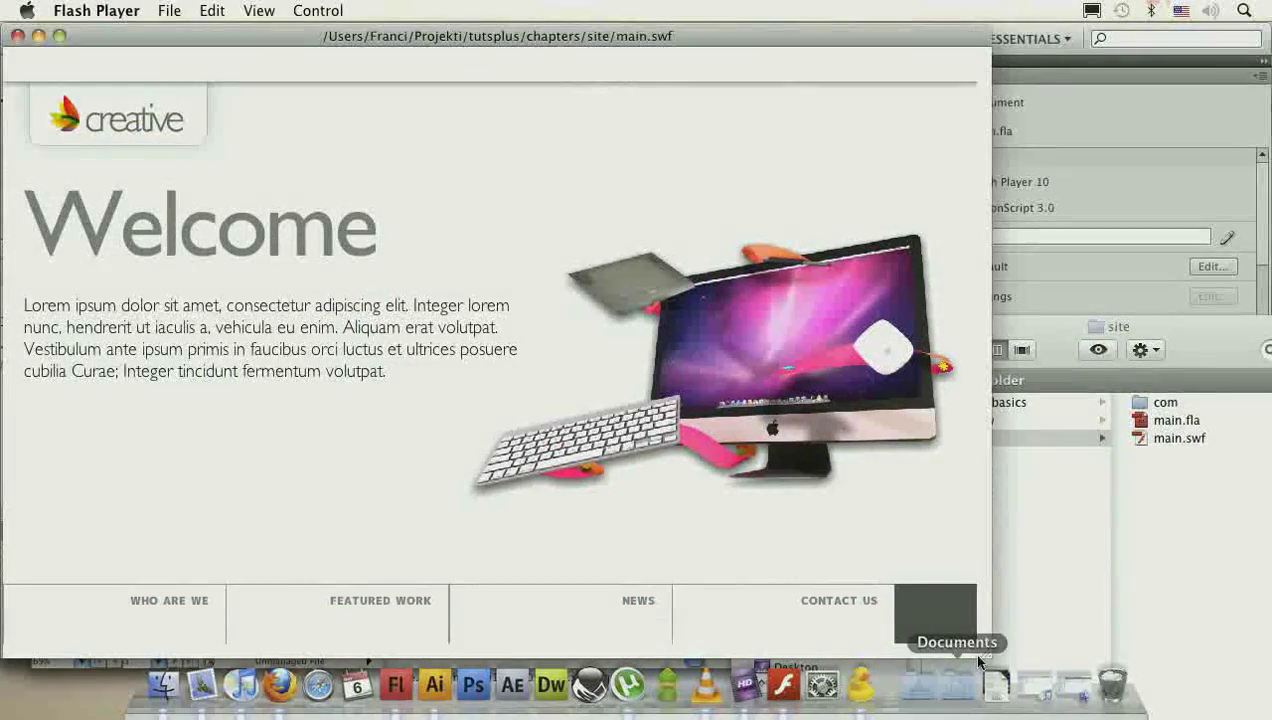
drag(981, 653, 1146, 655)
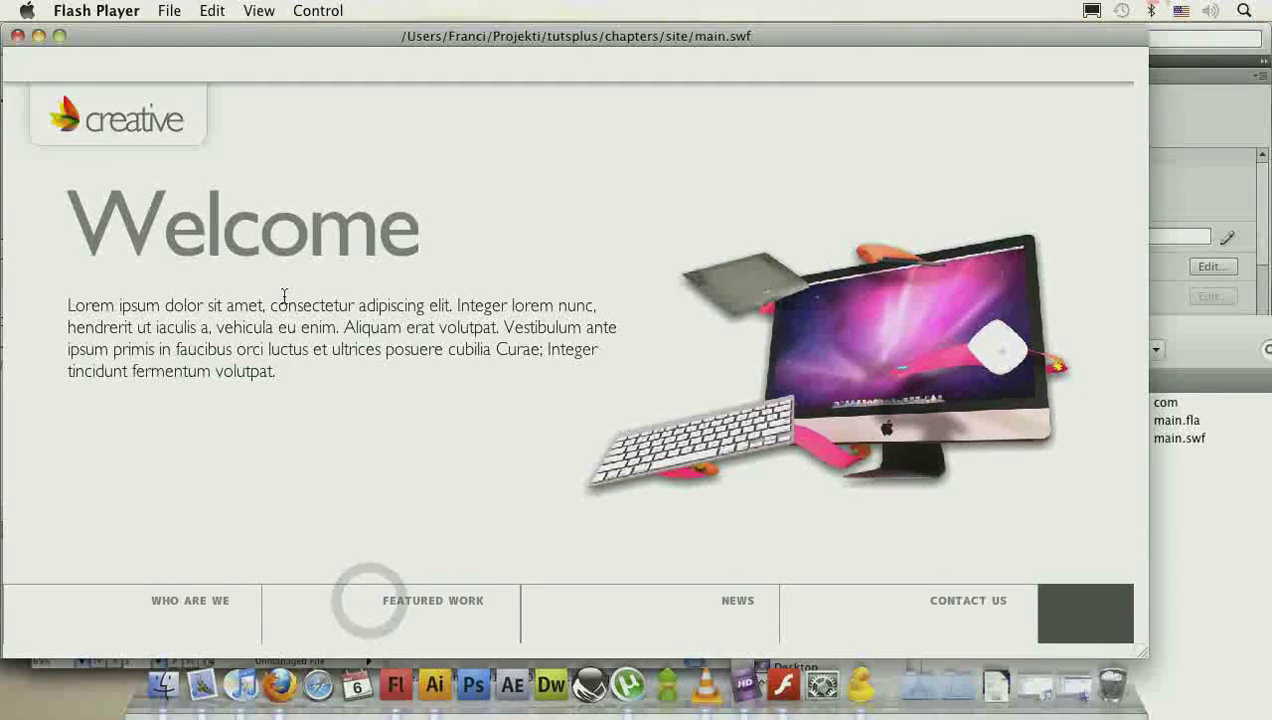
click(17, 36)
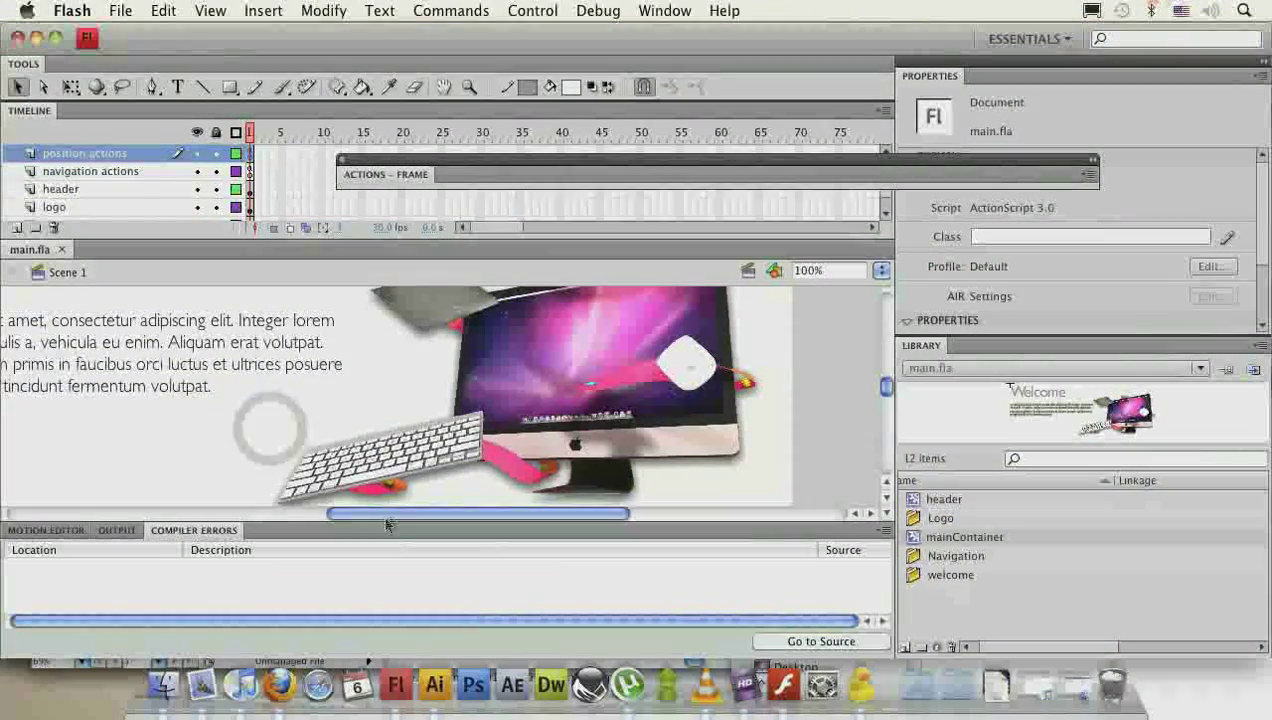
- Scroll through and briefly review the script in the Actions panel
drag(414, 512, 340, 518)
scroll(336, 485, up, 5)
scroll(440, 427, down, 2)
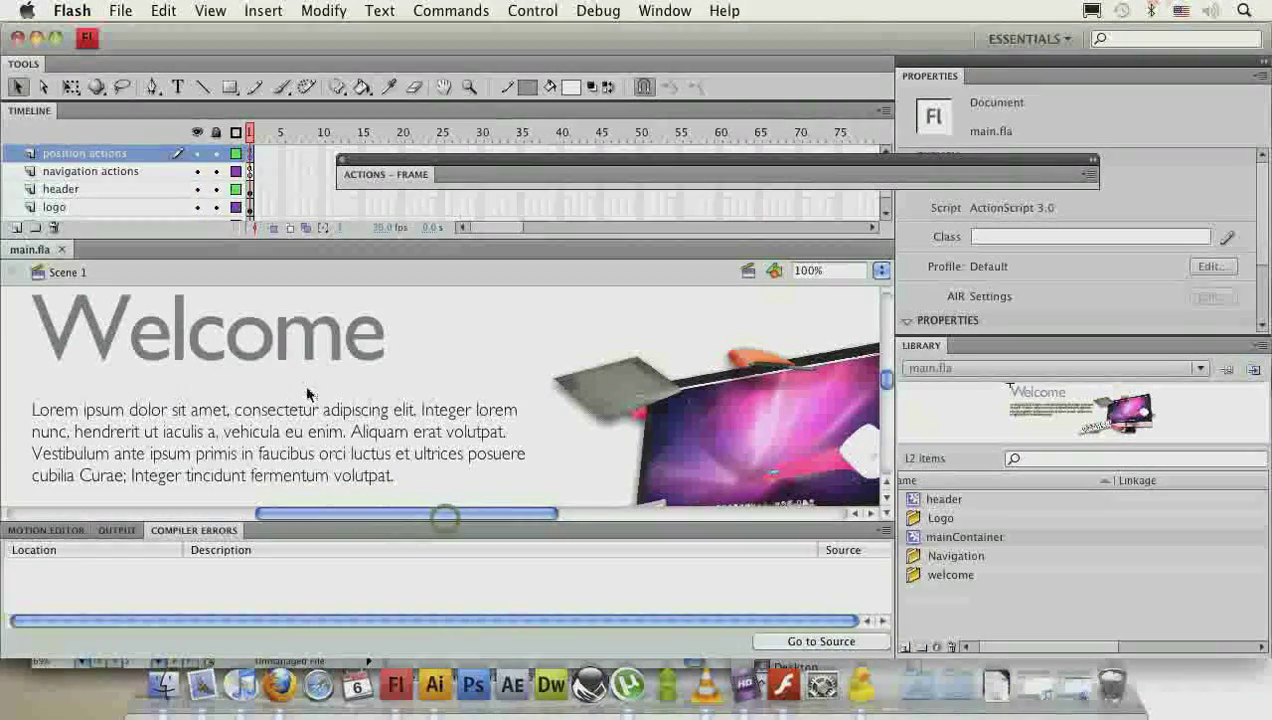
click(568, 186)
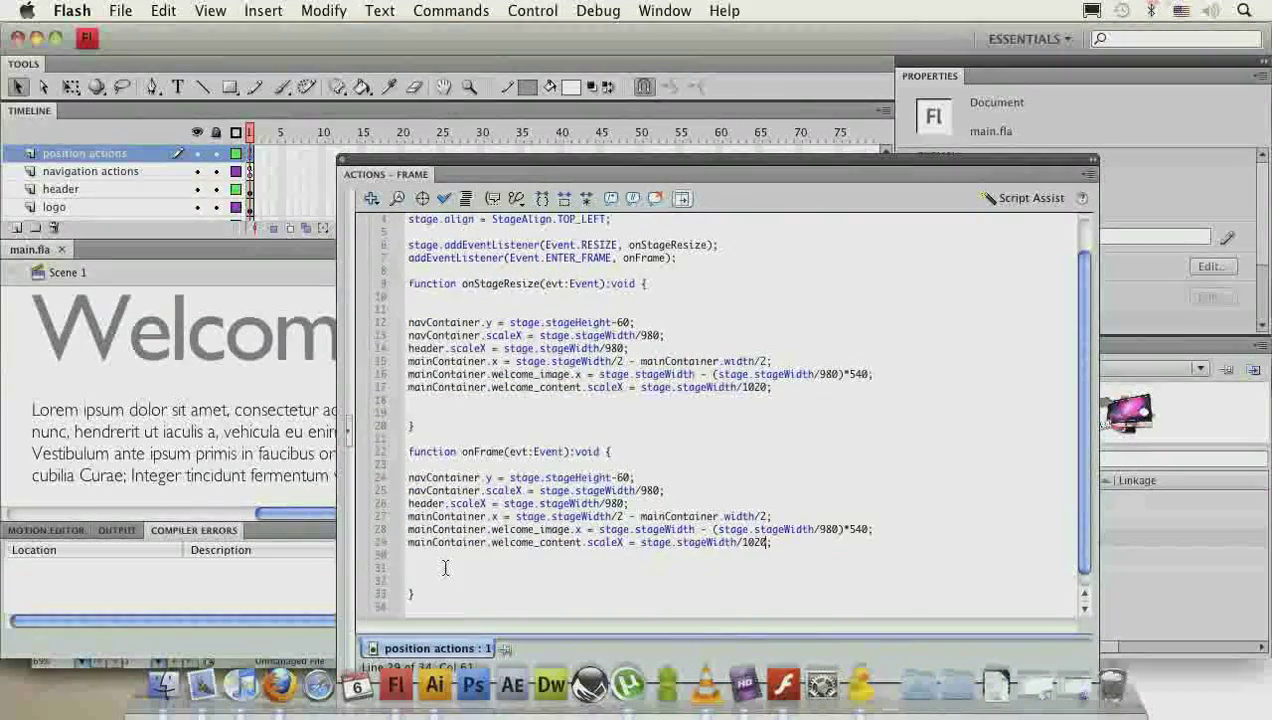
click(614, 174)
- Rename mainContainer's Layer 1 to 'sections', then return to Scene 1 and test the movie
double_click(362, 422)
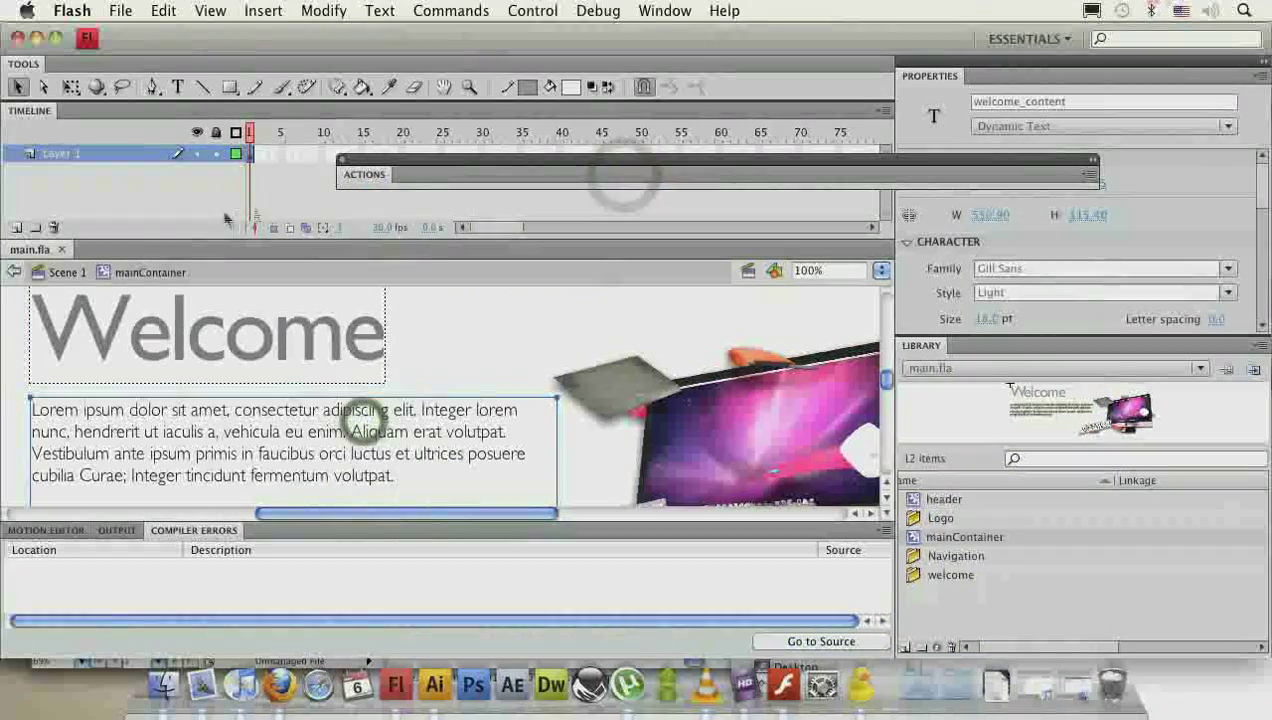
double_click(58, 152)
text(sections)
click(73, 182)
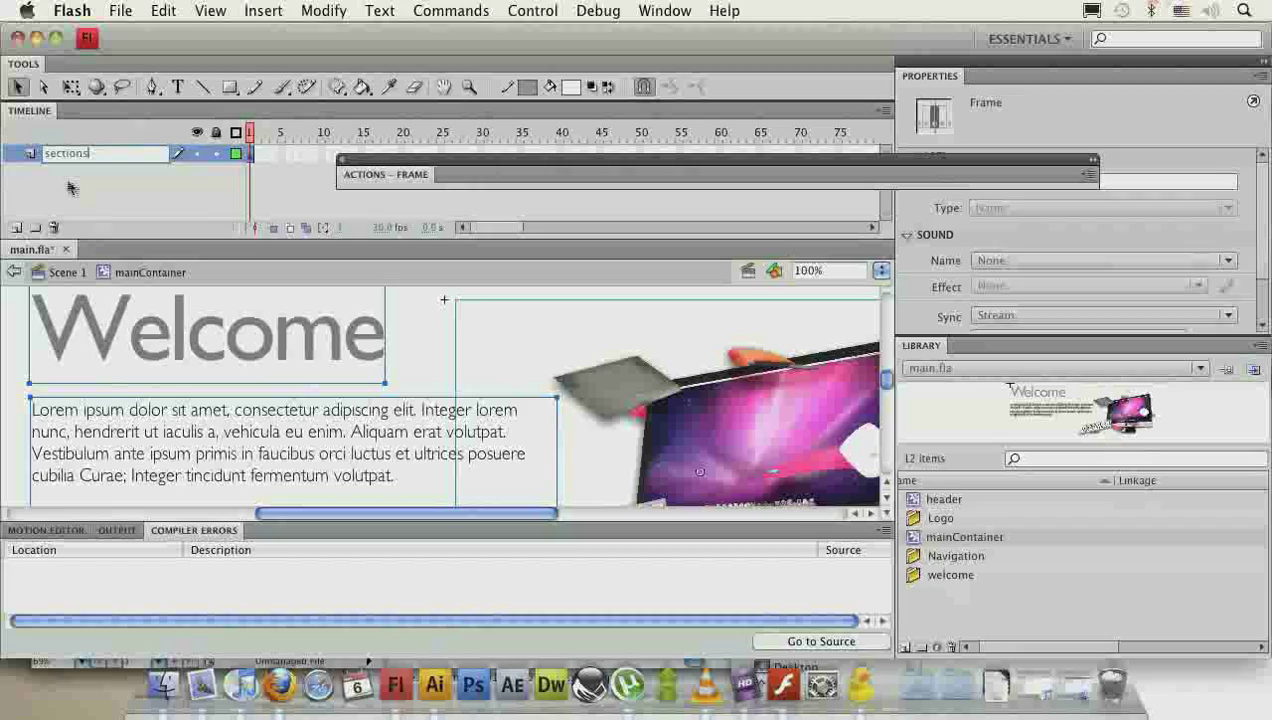
click(268, 158)
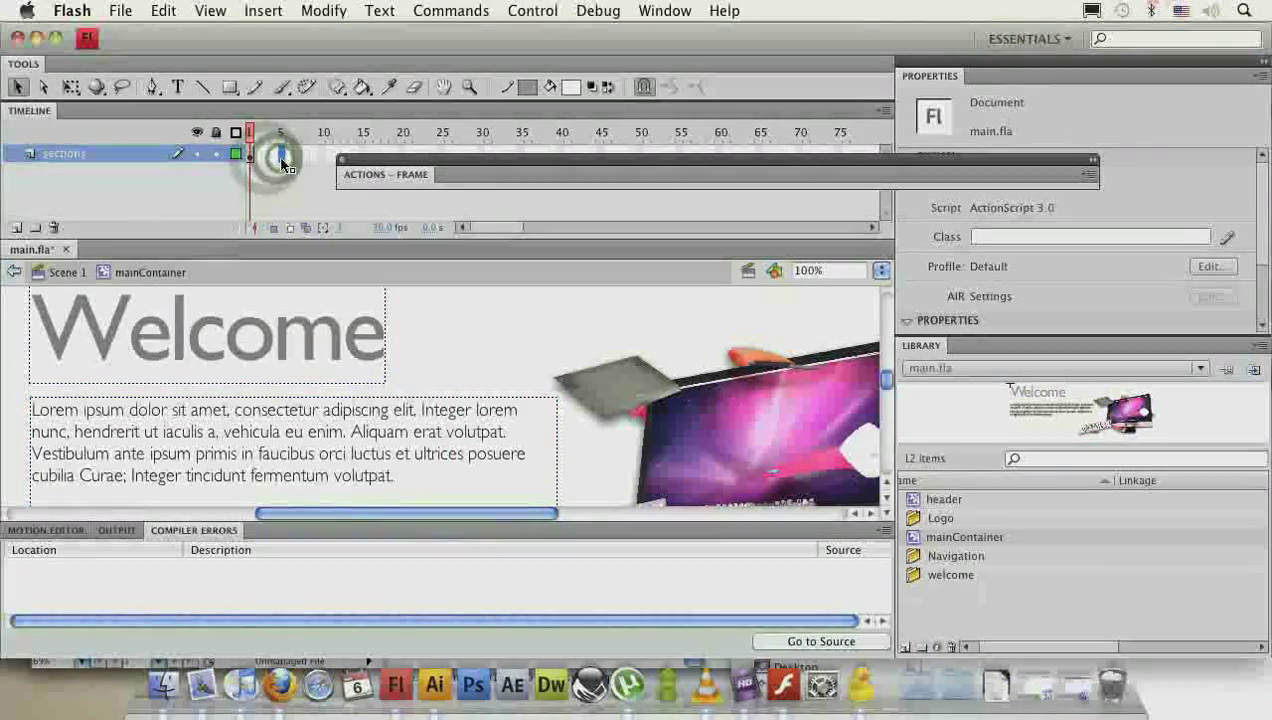
click(284, 157)
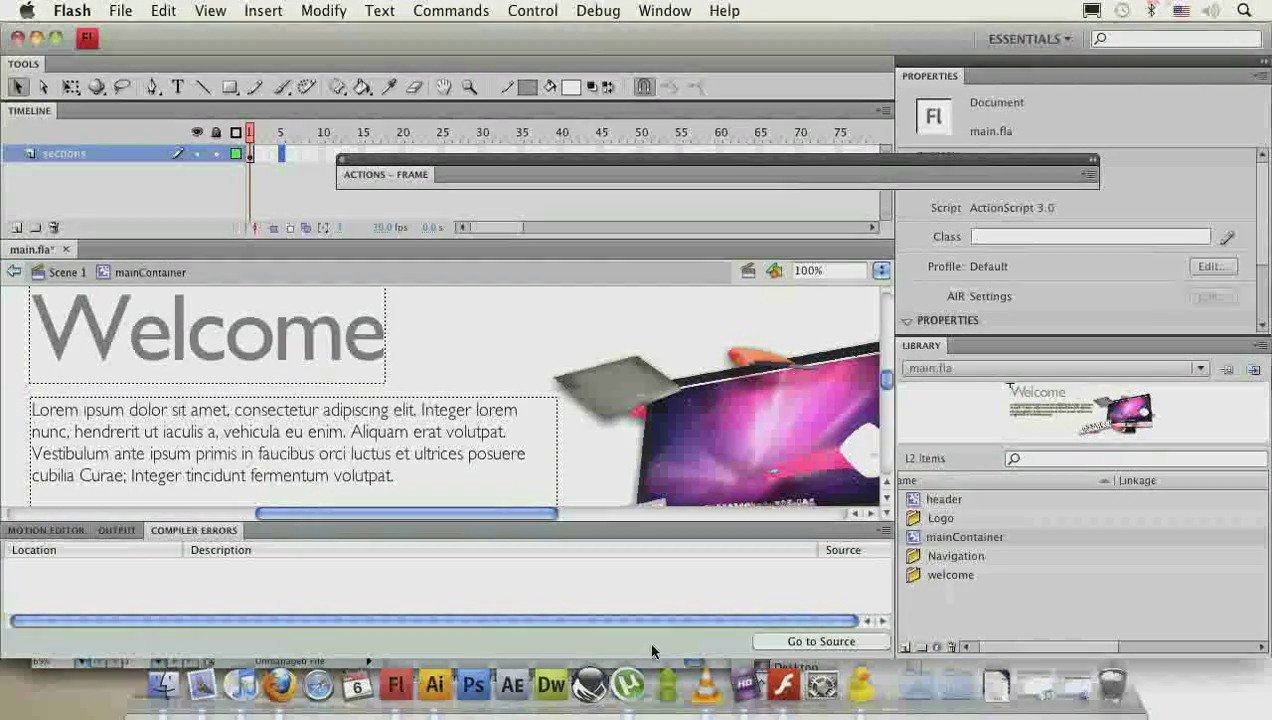
click(66, 272)
key(super+Return)
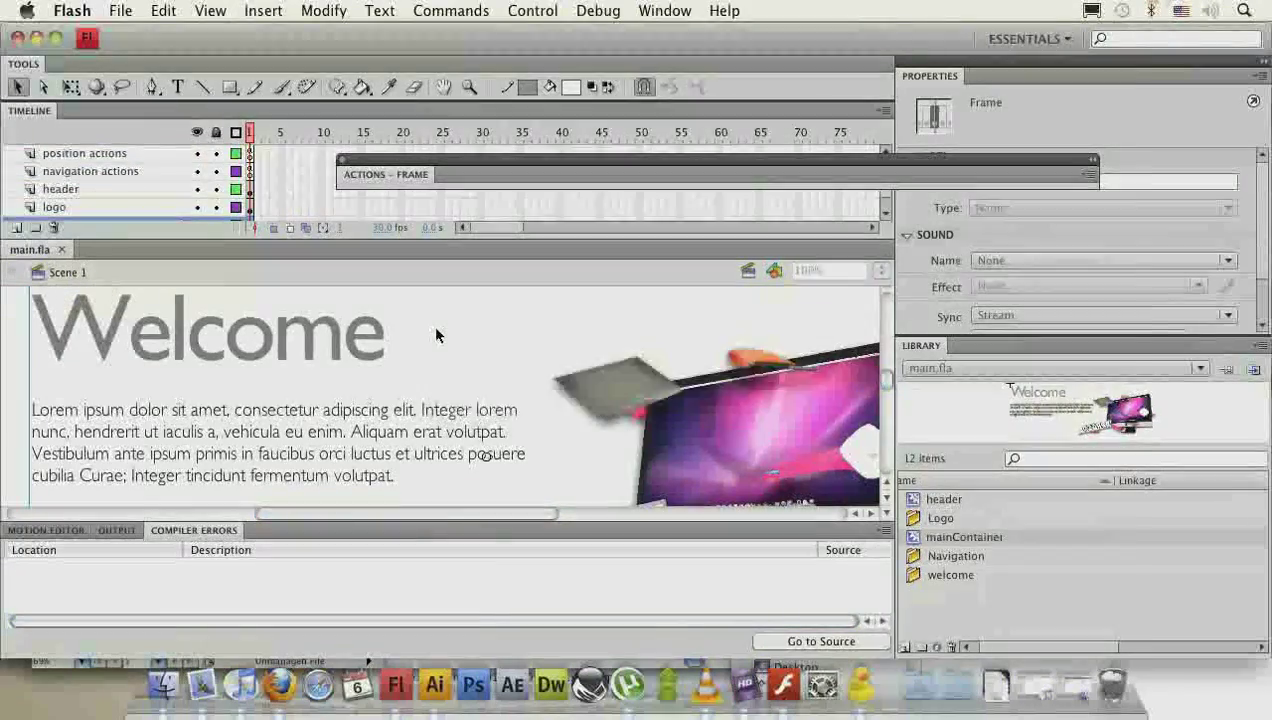